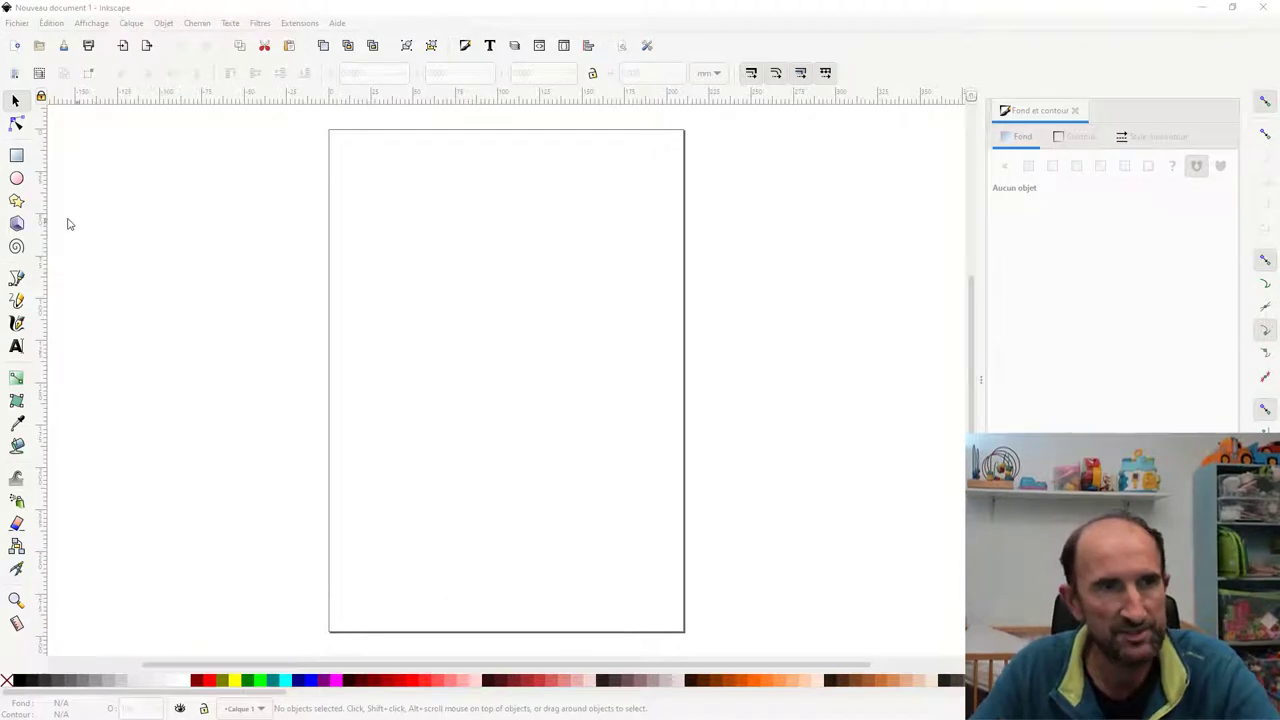
Step: Draw a red, black-outlined square, move it off the page's upper left, and halve its size
{"action": "left_click", "coordinate": [16, 156]}
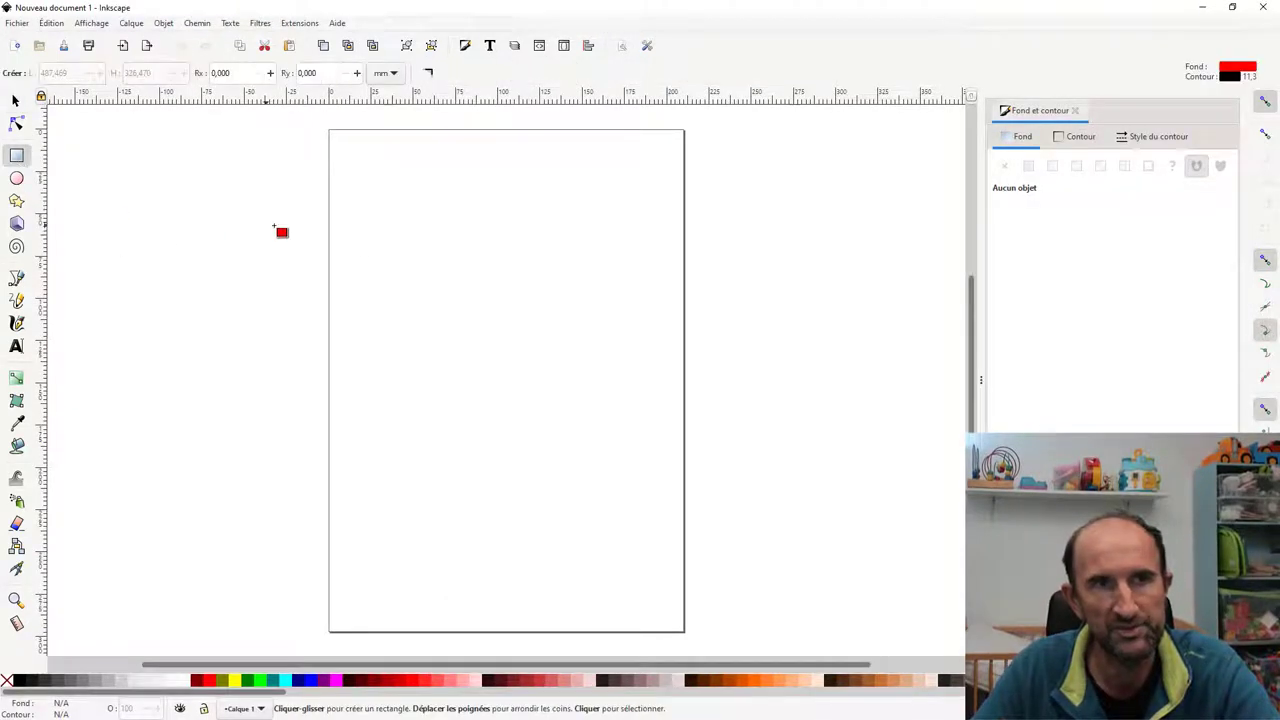
{"action": "left_click_drag", "start_coordinate": [362, 193], "coordinate": [408, 200]}
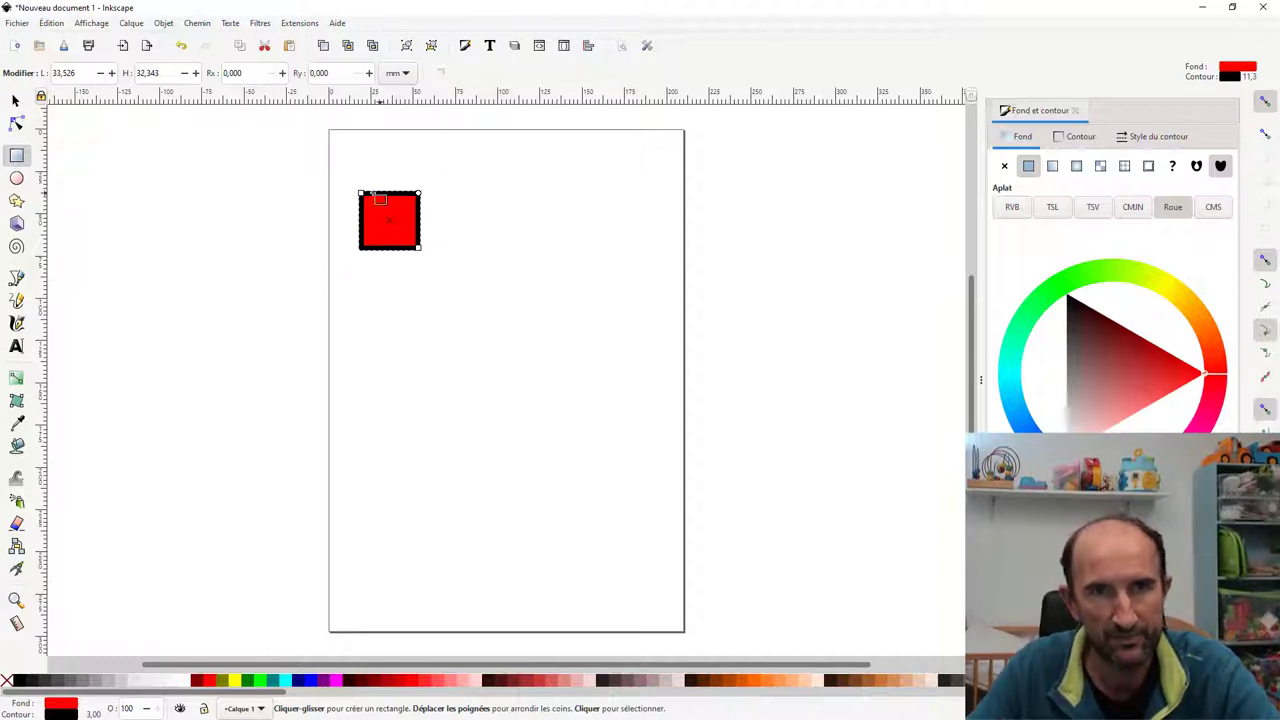
{"action": "left_click", "coordinate": [14, 103]}
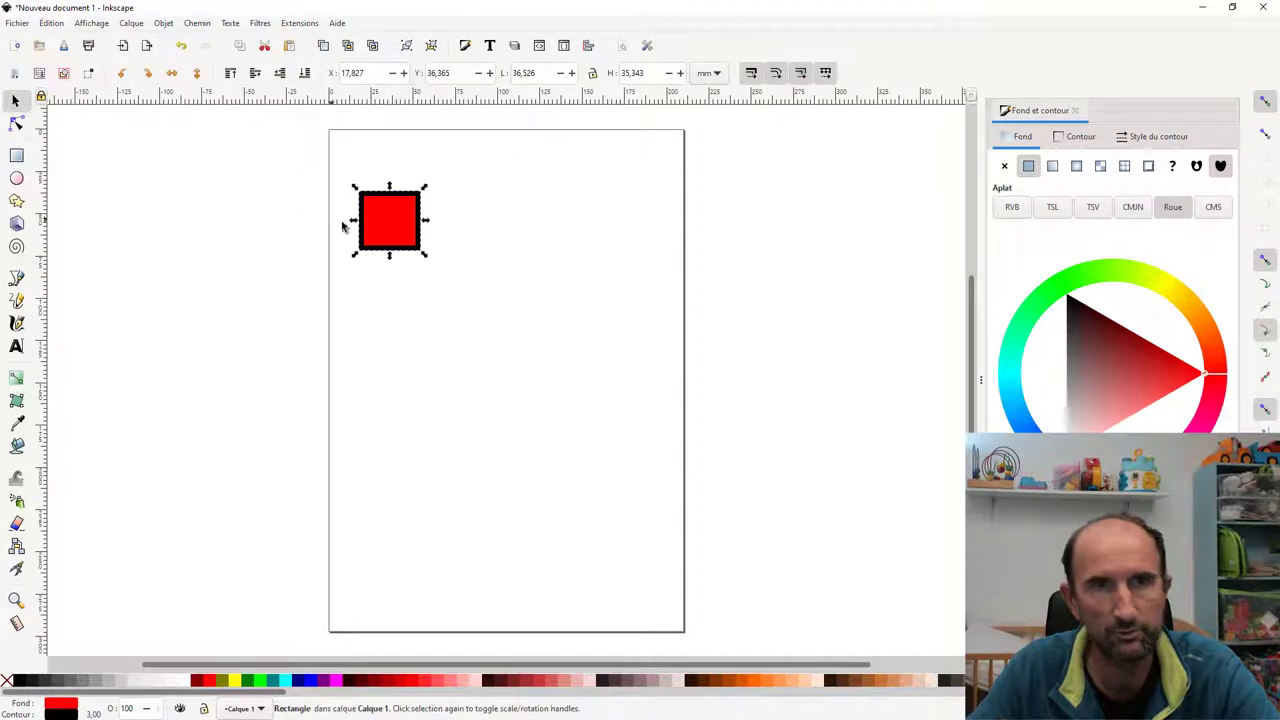
{"action": "left_click_drag", "start_coordinate": [389, 221], "coordinate": [126, 170]}
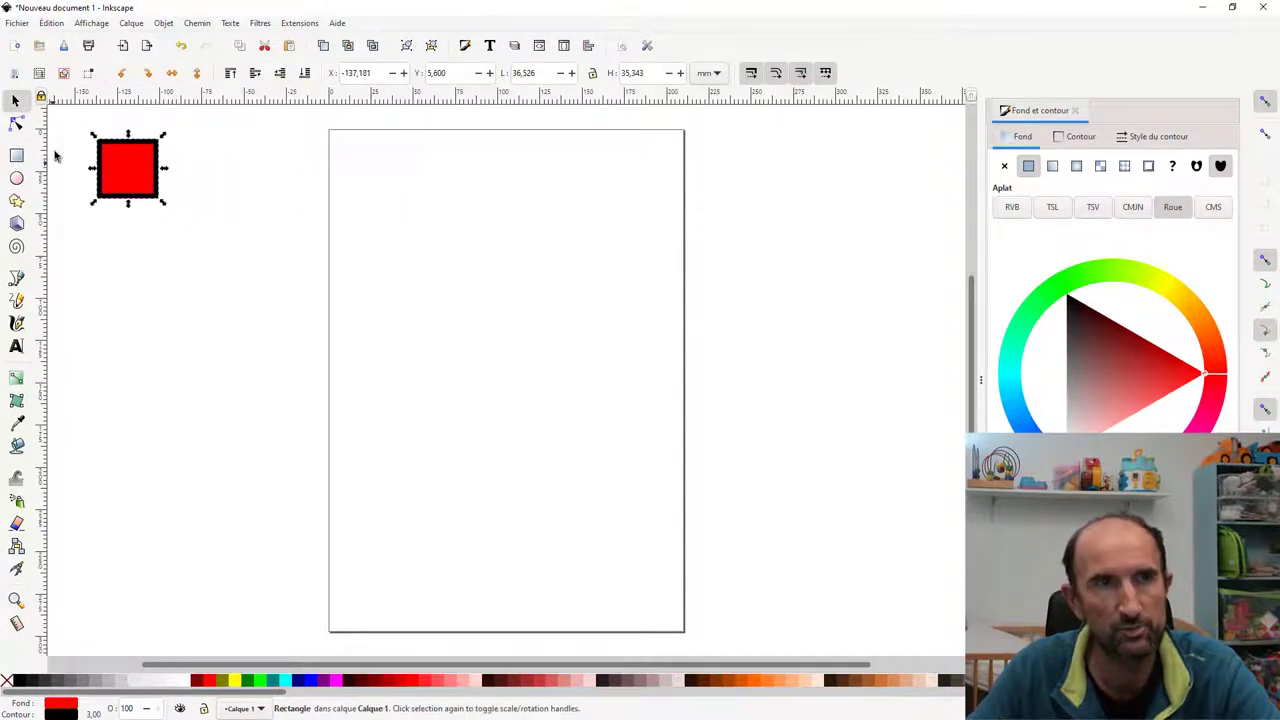
{"action": "key", "text": "s"}
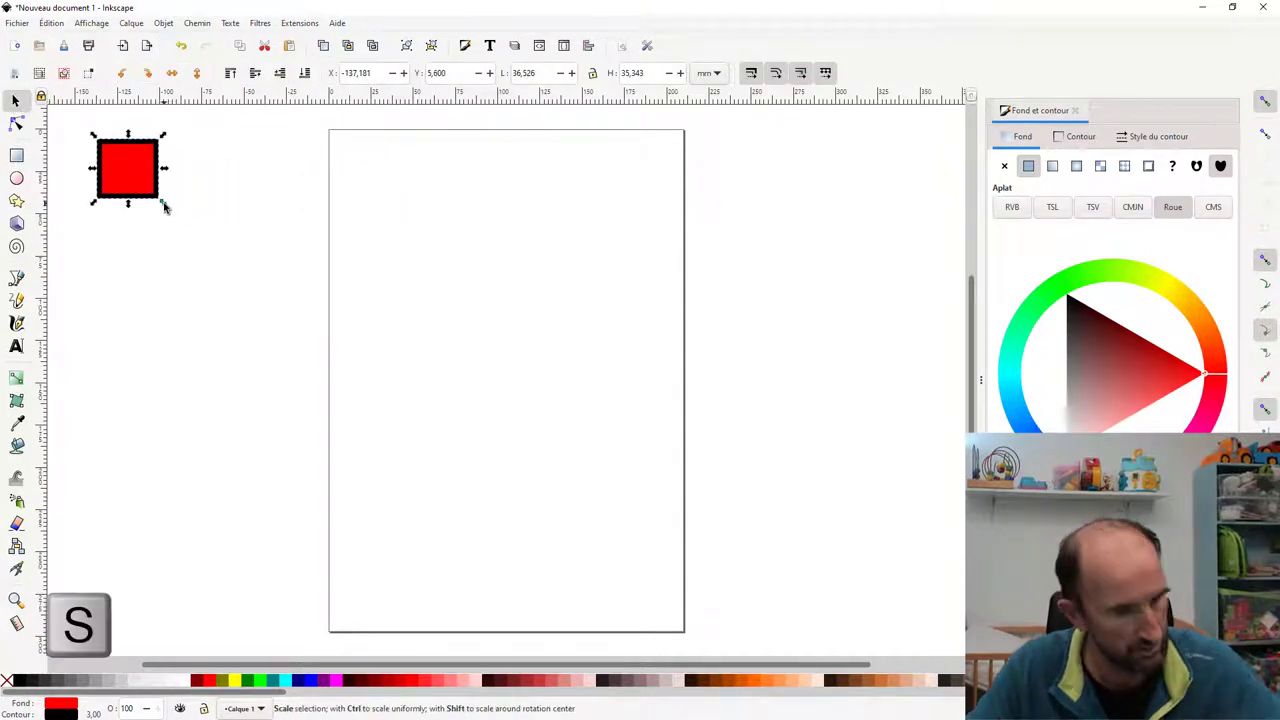
{"action": "left_click_drag", "start_coordinate": [165, 206], "coordinate": [106, 162]}
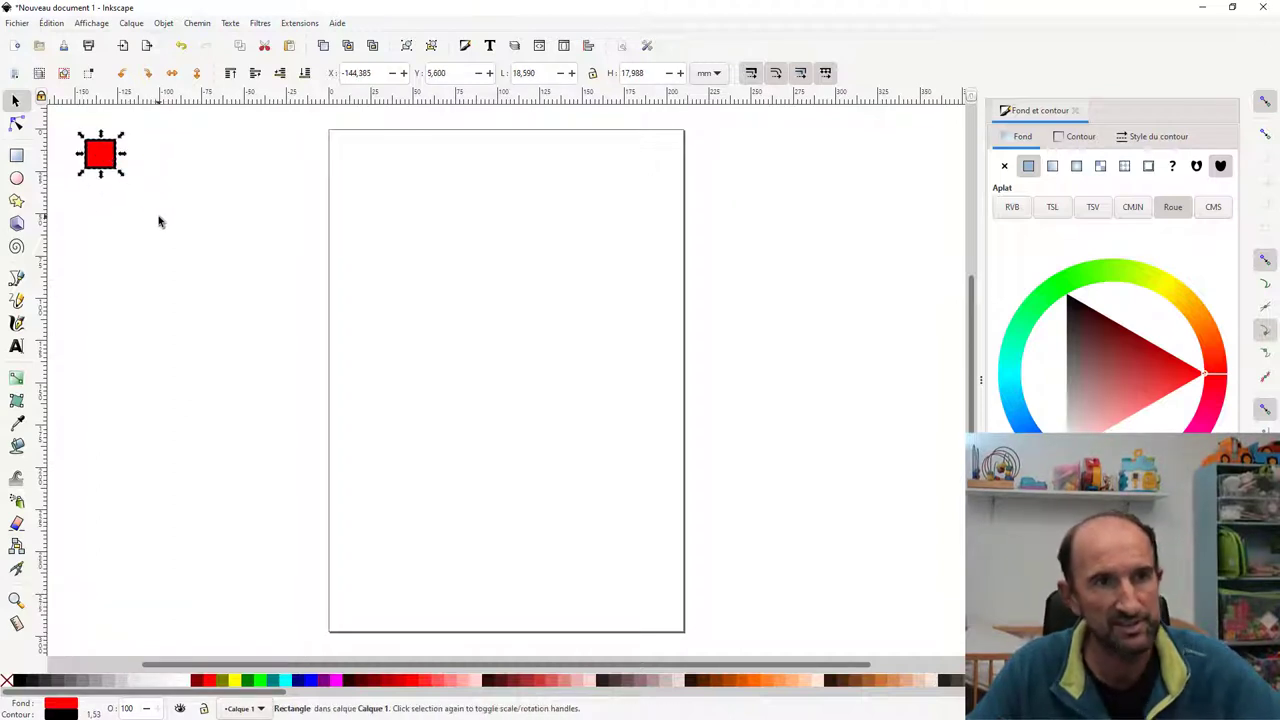
Step: Spray two trails of red square copies across the page, toggling the transparency option
{"action": "left_click", "coordinate": [17, 502]}
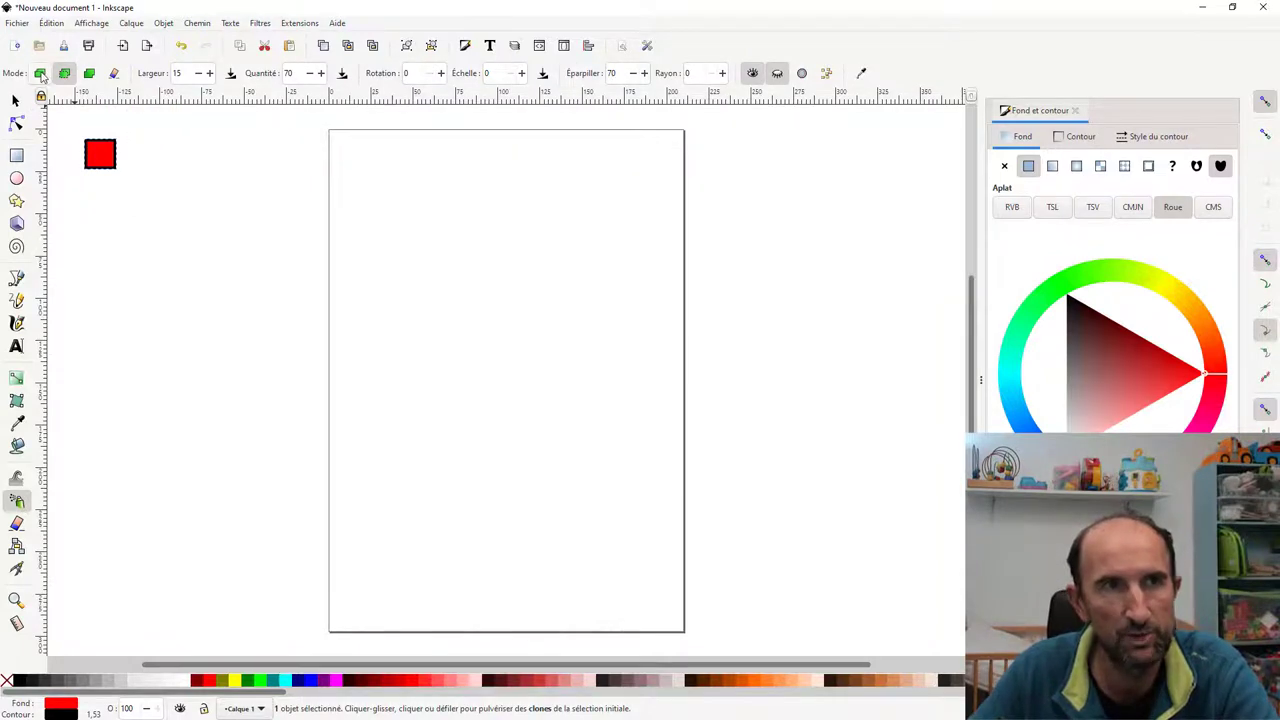
{"action": "left_click", "coordinate": [40, 74]}
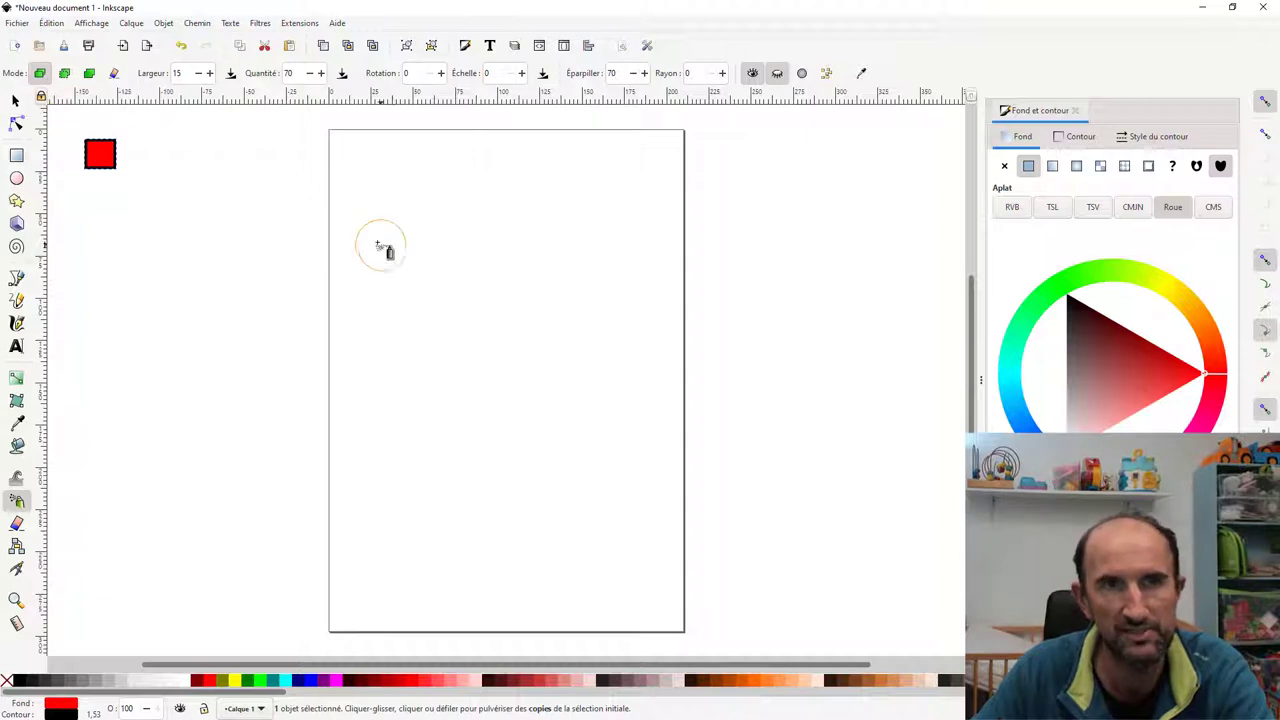
{"action": "mouse_move", "coordinate": [380, 246]}
{"action": "left_mouse_down"}
{"action": "mouse_move", "coordinate": [500, 302]}
{"action": "mouse_move", "coordinate": [515, 275]}
{"action": "left_mouse_up"}
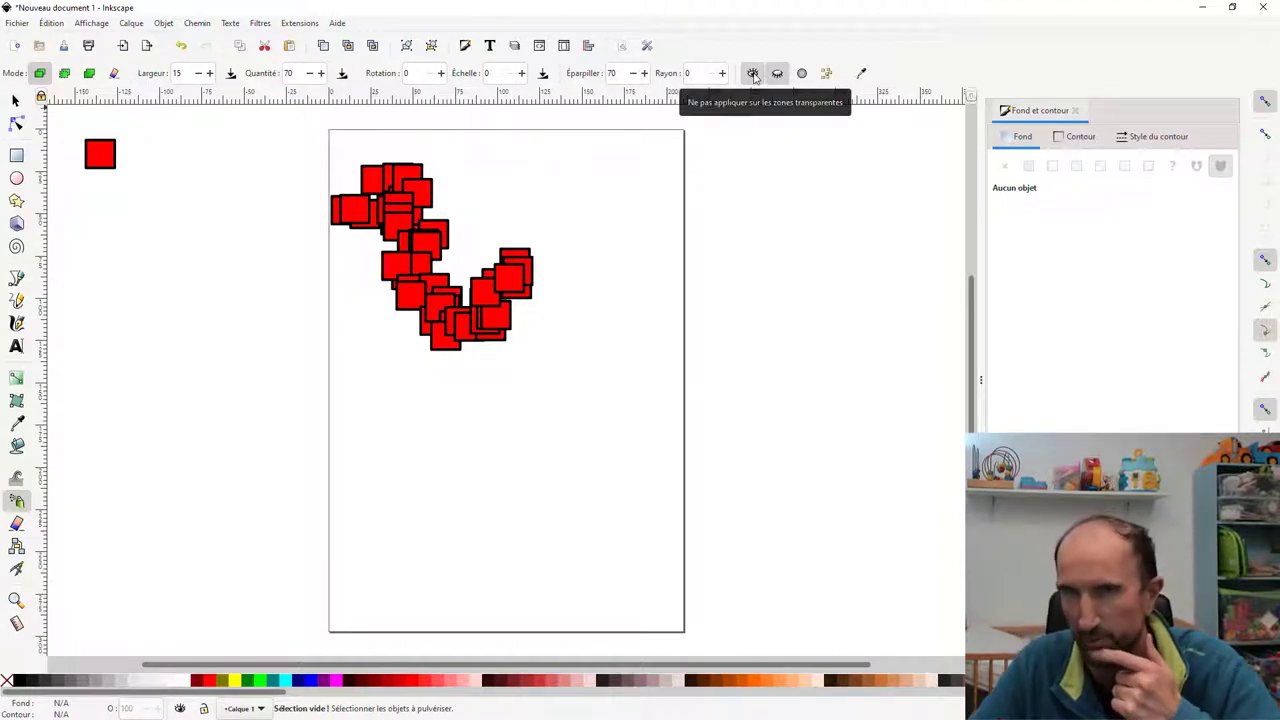
{"action": "left_click", "coordinate": [753, 77]}
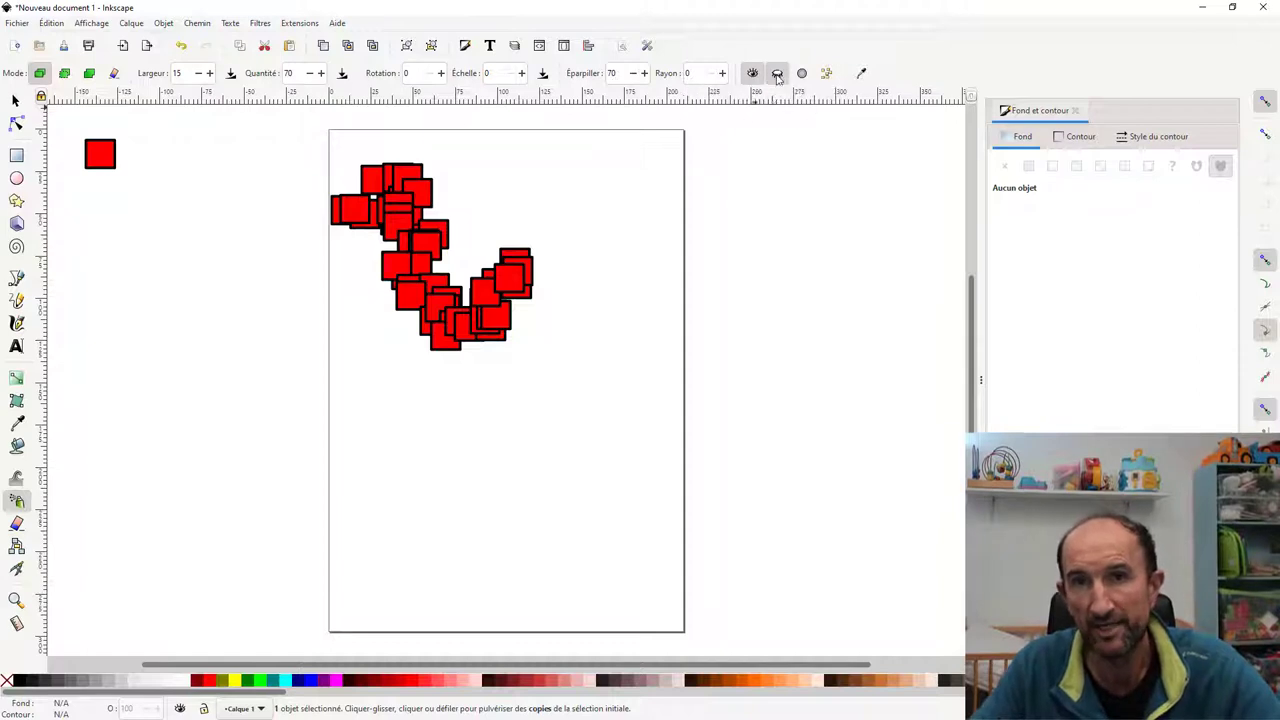
{"action": "left_click", "coordinate": [537, 367]}
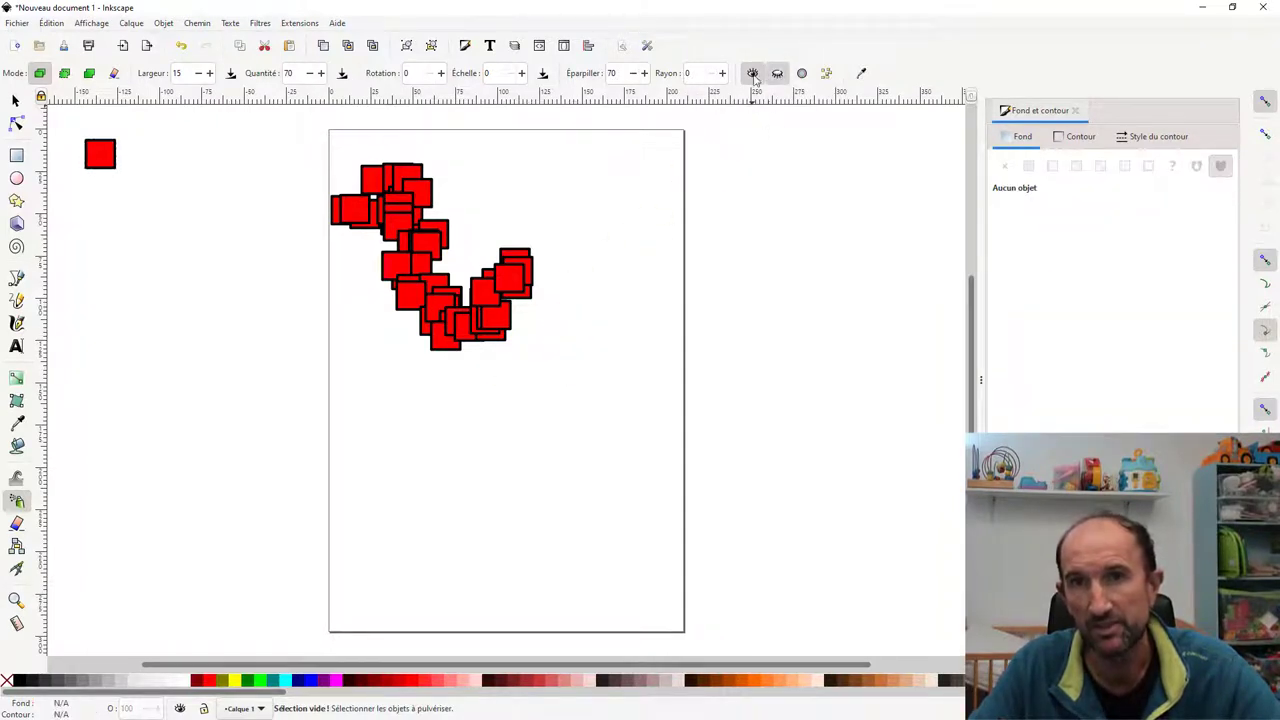
{"action": "left_click_drag", "start_coordinate": [468, 435], "coordinate": [622, 320]}
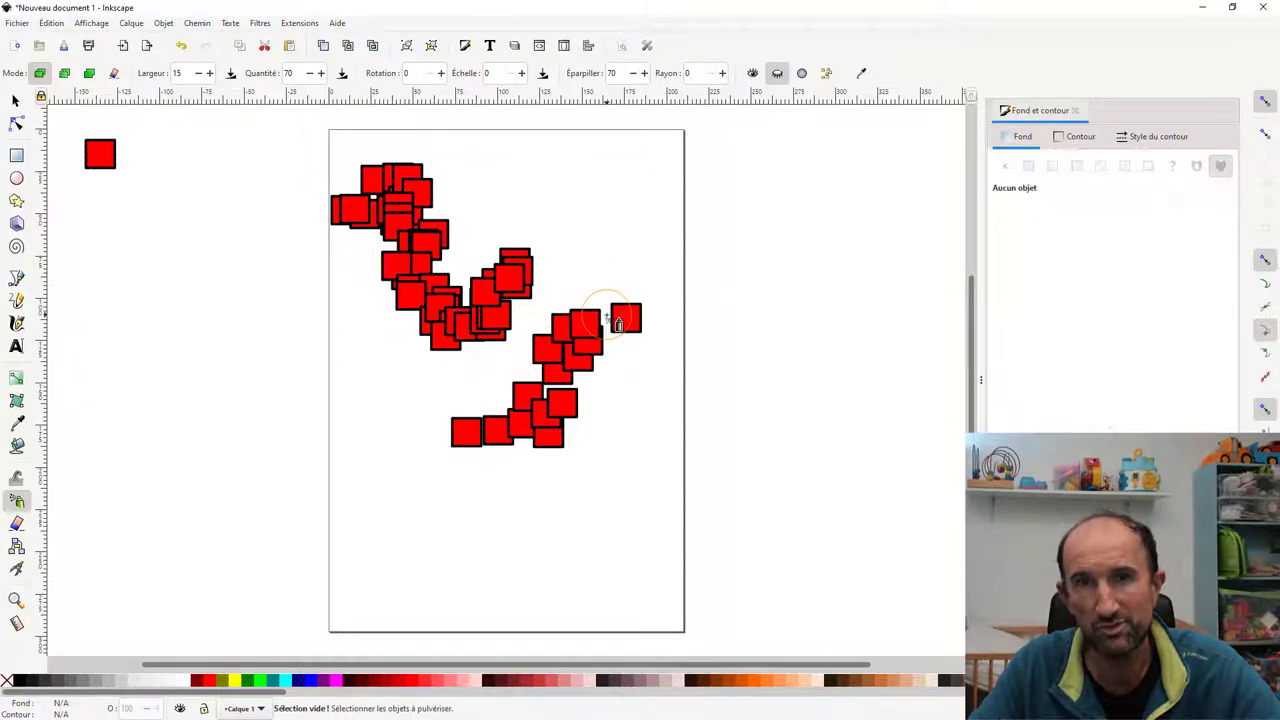
{"action": "left_click", "coordinate": [753, 75]}
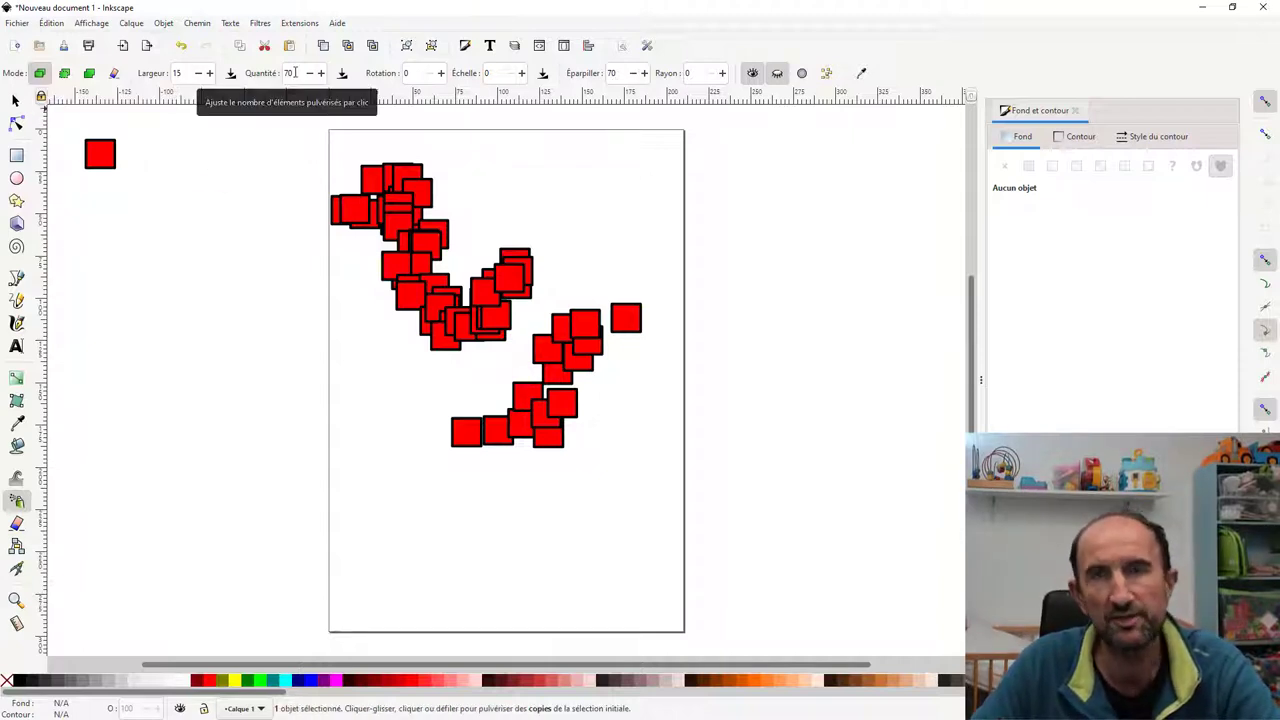
Step: Spray a cluster at the upper right, then adjust spray amount and width while adding squares lower down
{"action": "left_click_drag", "start_coordinate": [540, 194], "coordinate": [612, 222]}
{"action": "type", "text": "1"}
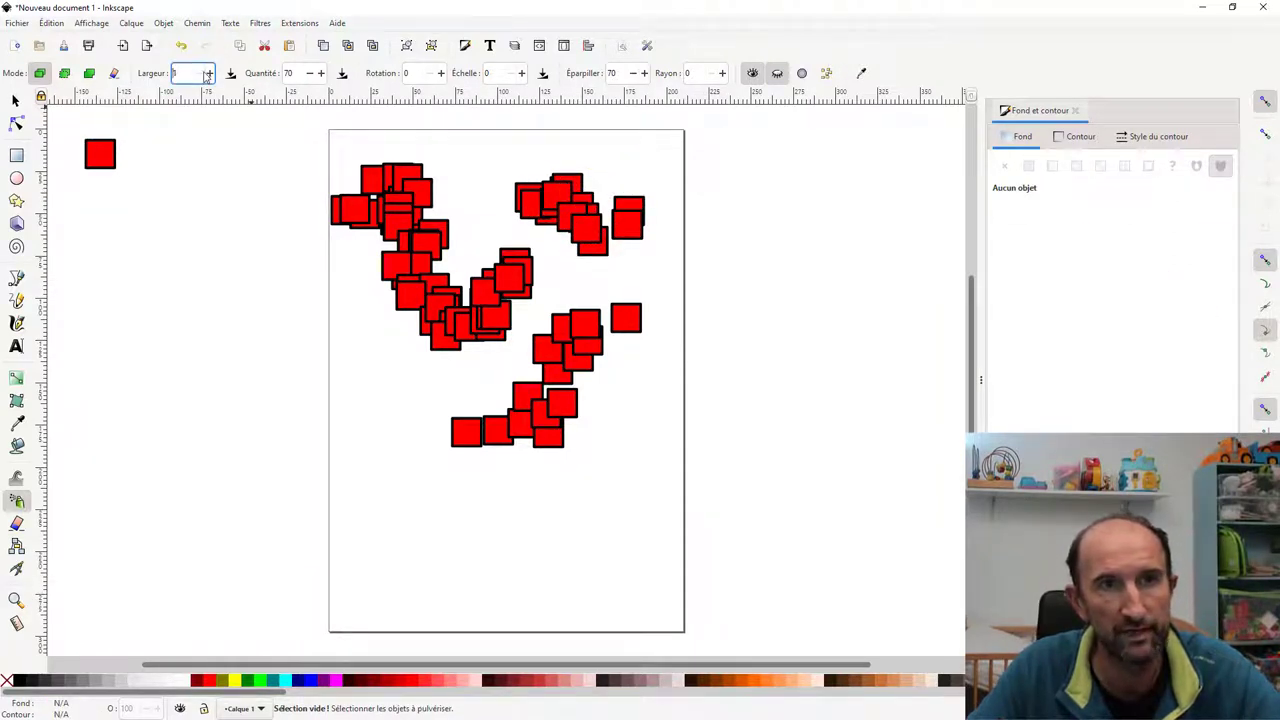
{"action": "left_click", "coordinate": [309, 74]}
{"action": "left_click", "coordinate": [310, 75]}
{"action": "type", "text": "1"}
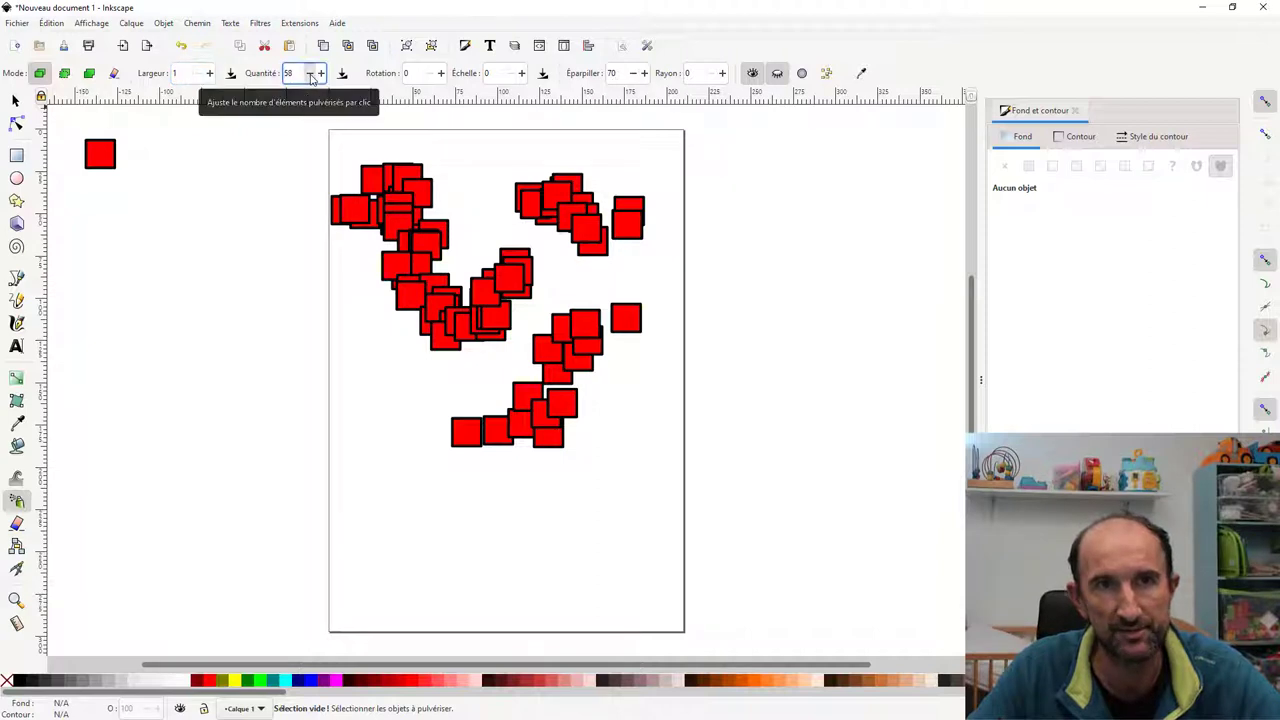
{"action": "left_click", "coordinate": [400, 500]}
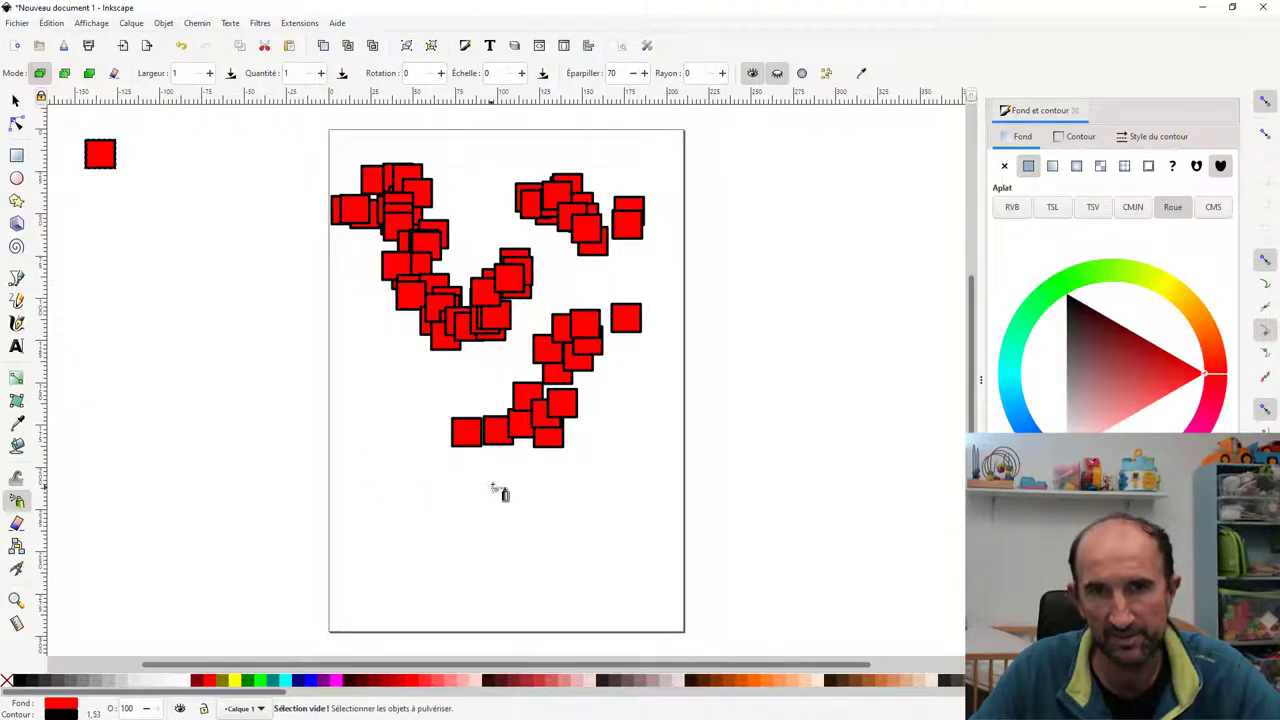
{"action": "left_click", "coordinate": [210, 73]}
{"action": "left_click", "coordinate": [414, 502]}
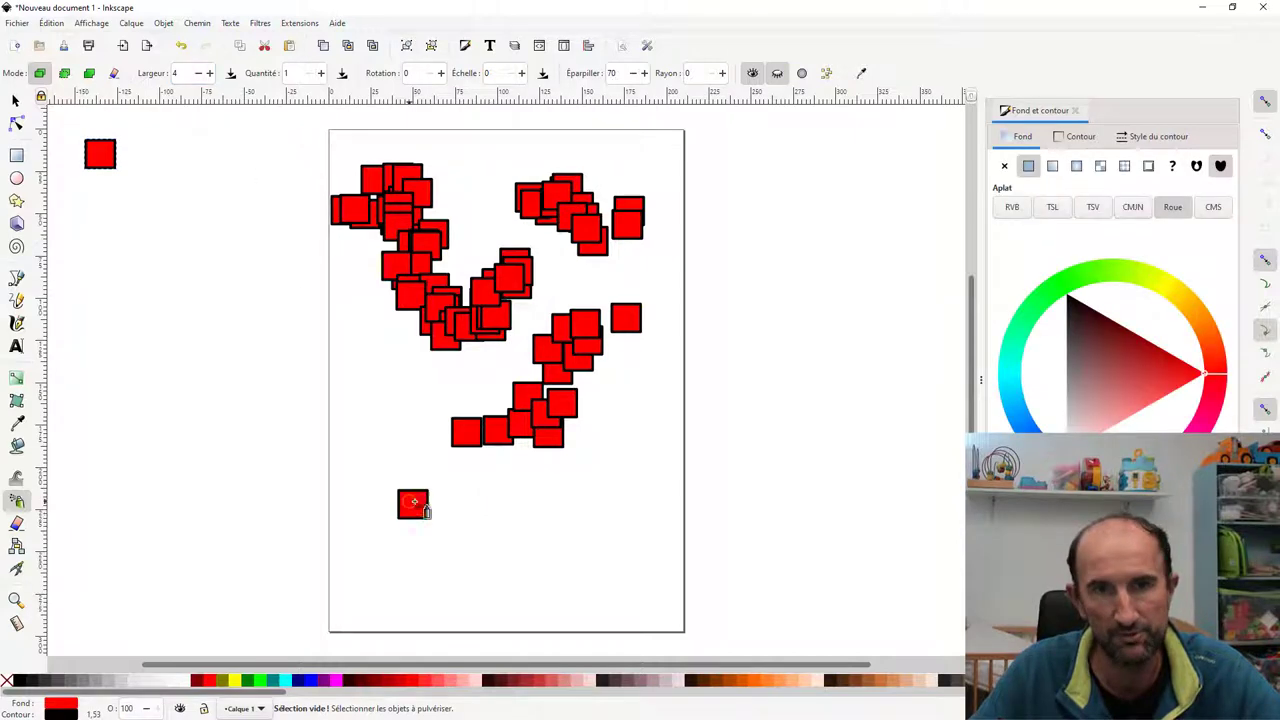
{"action": "left_click", "coordinate": [503, 521]}
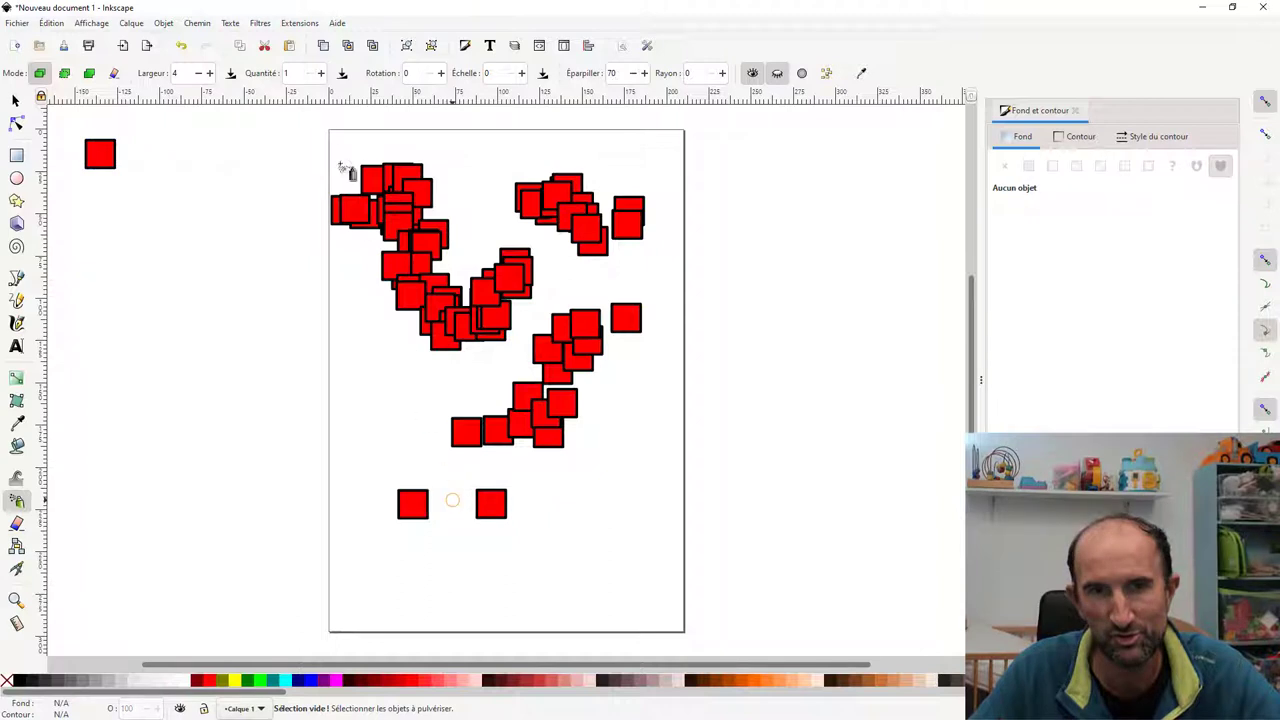
{"action": "left_click", "coordinate": [210, 73]}
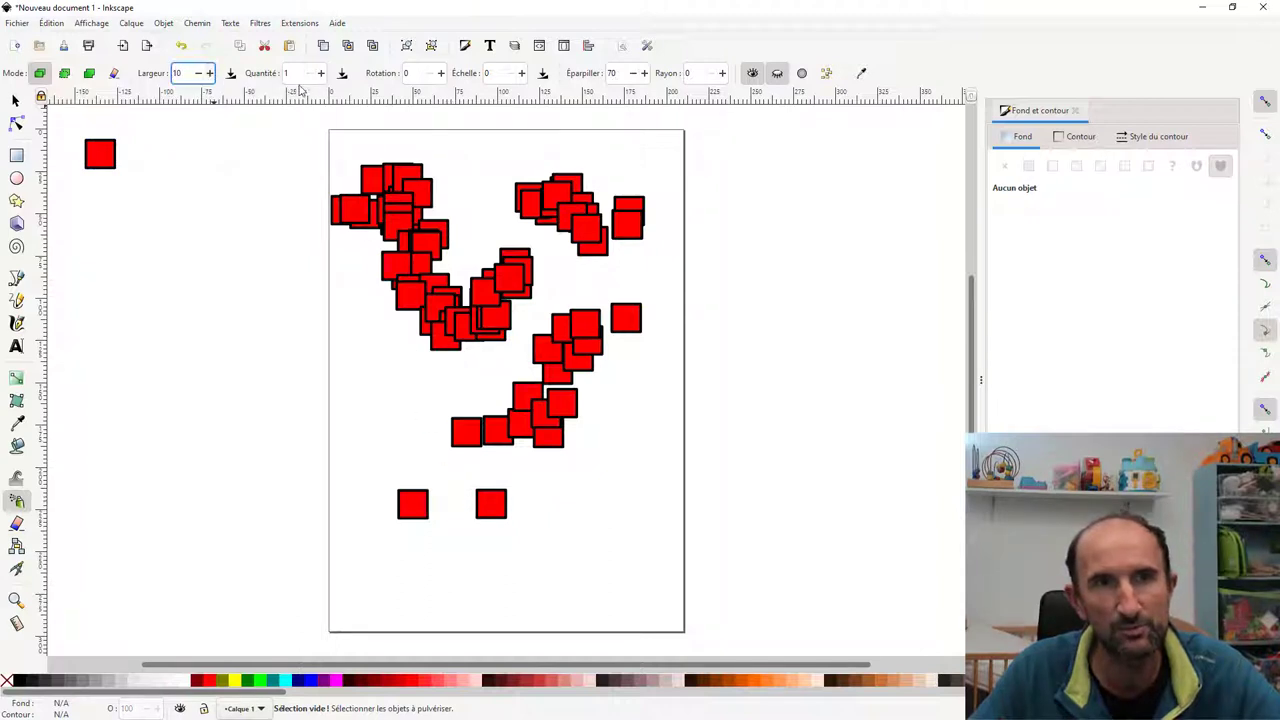
{"action": "left_click", "coordinate": [322, 74]}
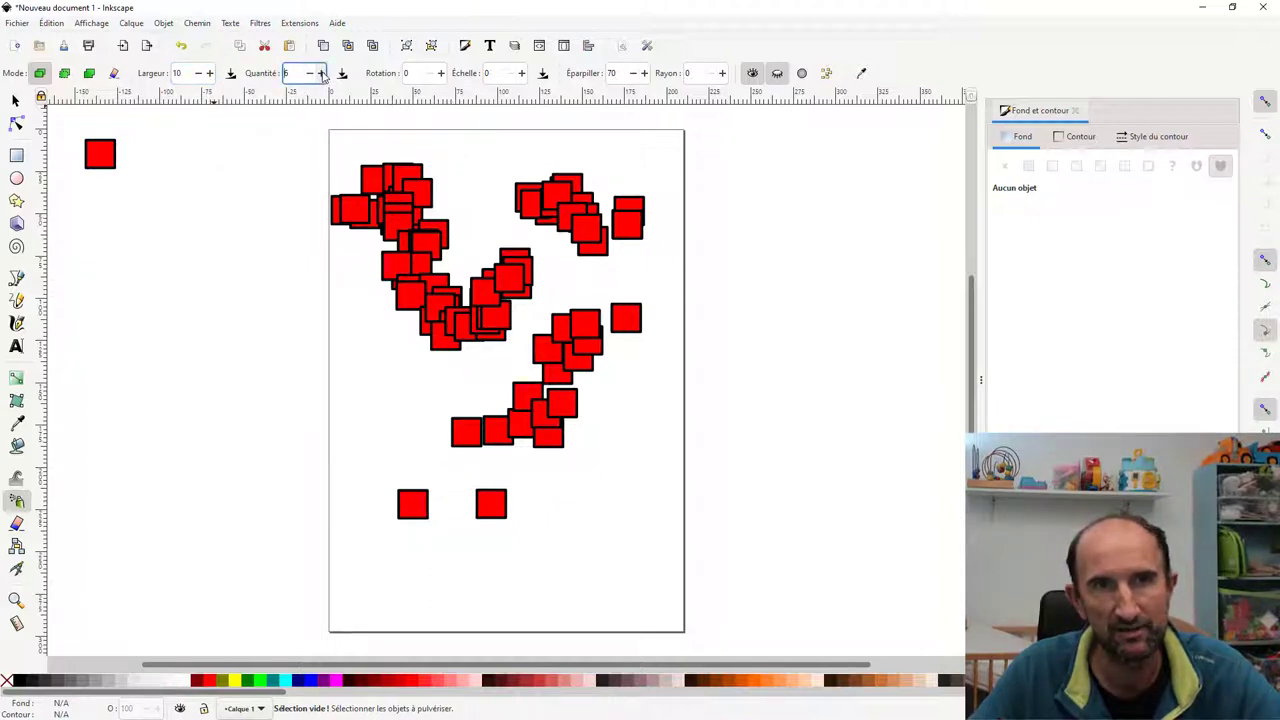
{"action": "left_click_drag", "start_coordinate": [412, 575], "coordinate": [470, 485]}
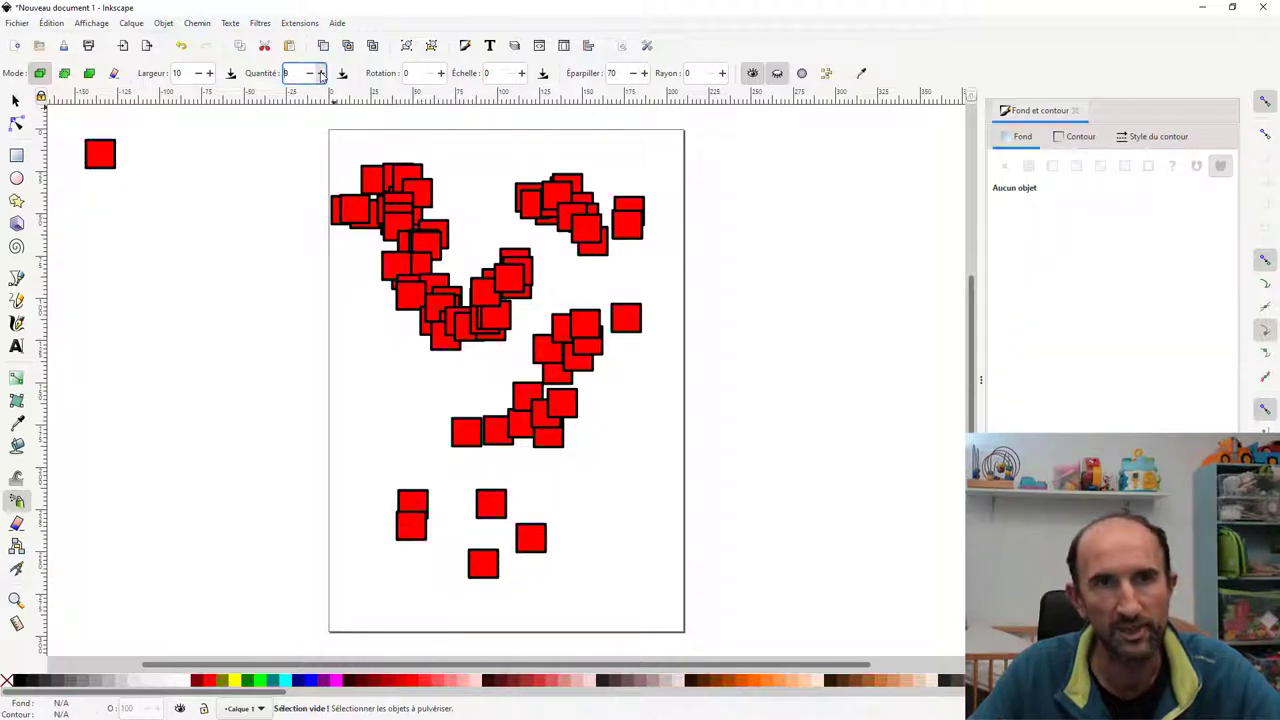
Step: Add random rotation and size variation, then spray tilted squares across the lower and middle page
{"action": "left_click", "coordinate": [441, 73]}
{"action": "type", "text": "16"}
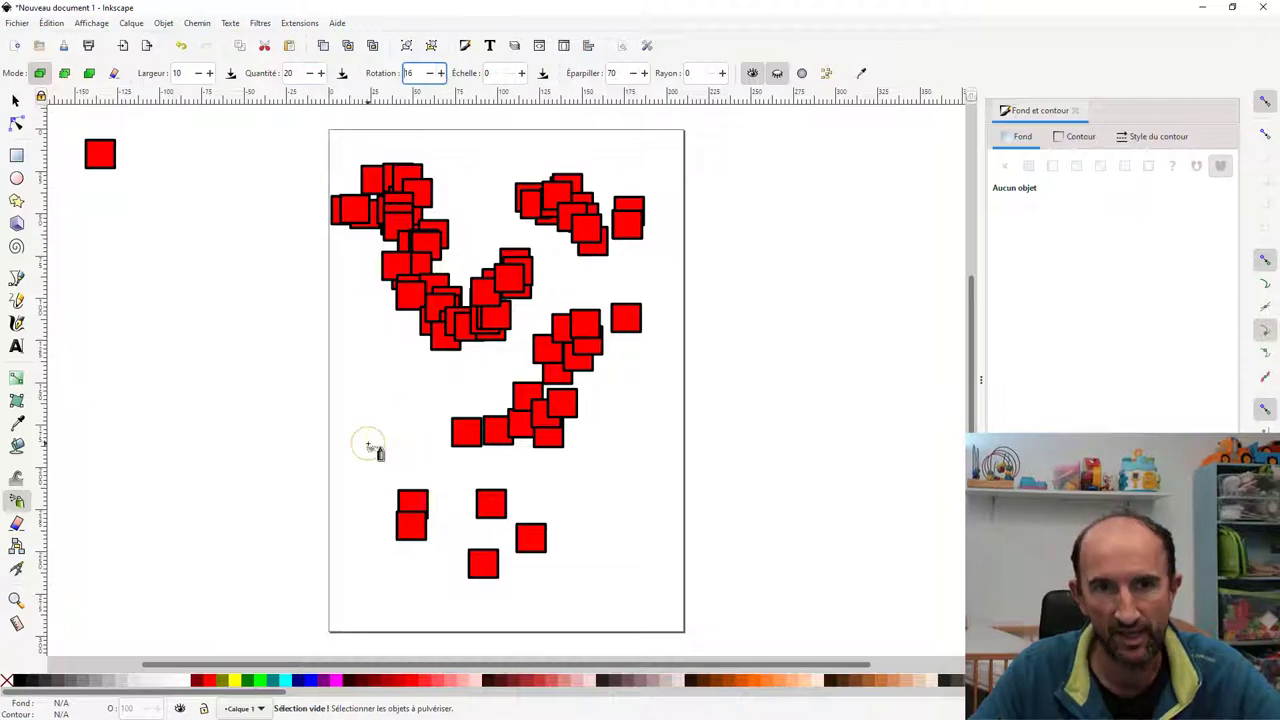
{"action": "mouse_move", "coordinate": [366, 449]}
{"action": "left_mouse_down"}
{"action": "mouse_move", "coordinate": [535, 490]}
{"action": "mouse_move", "coordinate": [640, 432]}
{"action": "mouse_move", "coordinate": [650, 412]}
{"action": "left_mouse_up"}
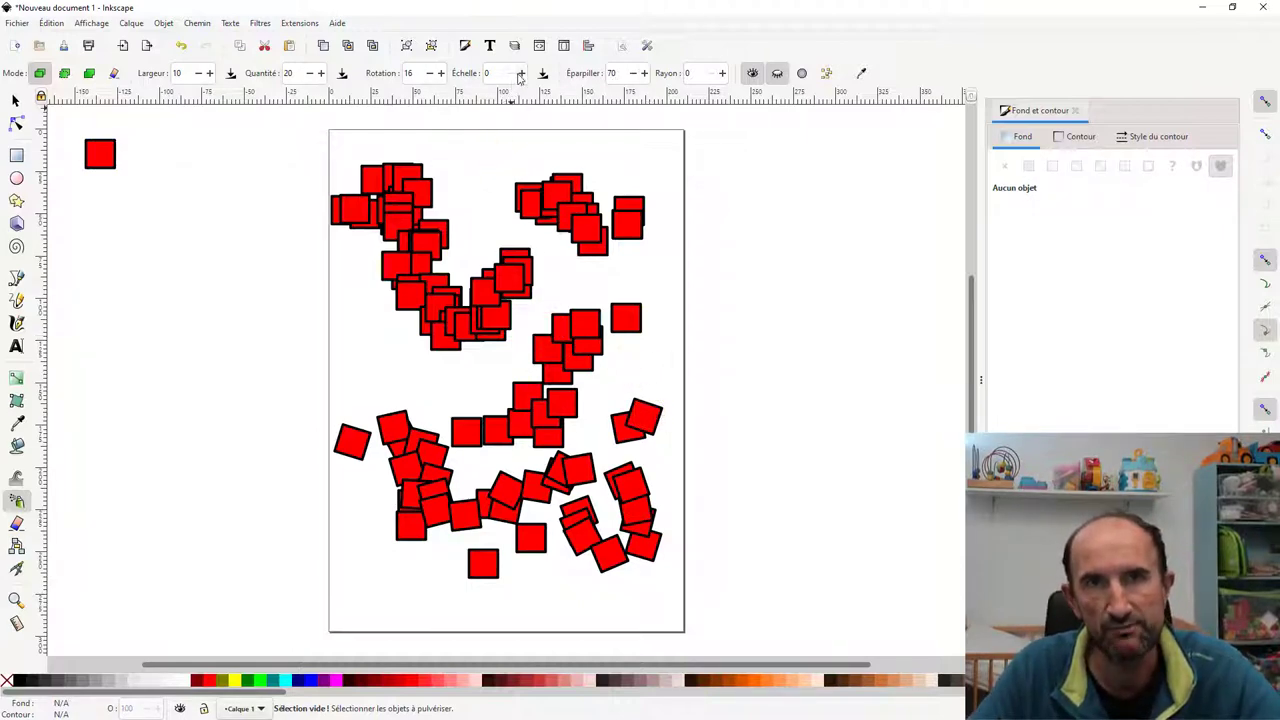
{"action": "type", "text": "0"}
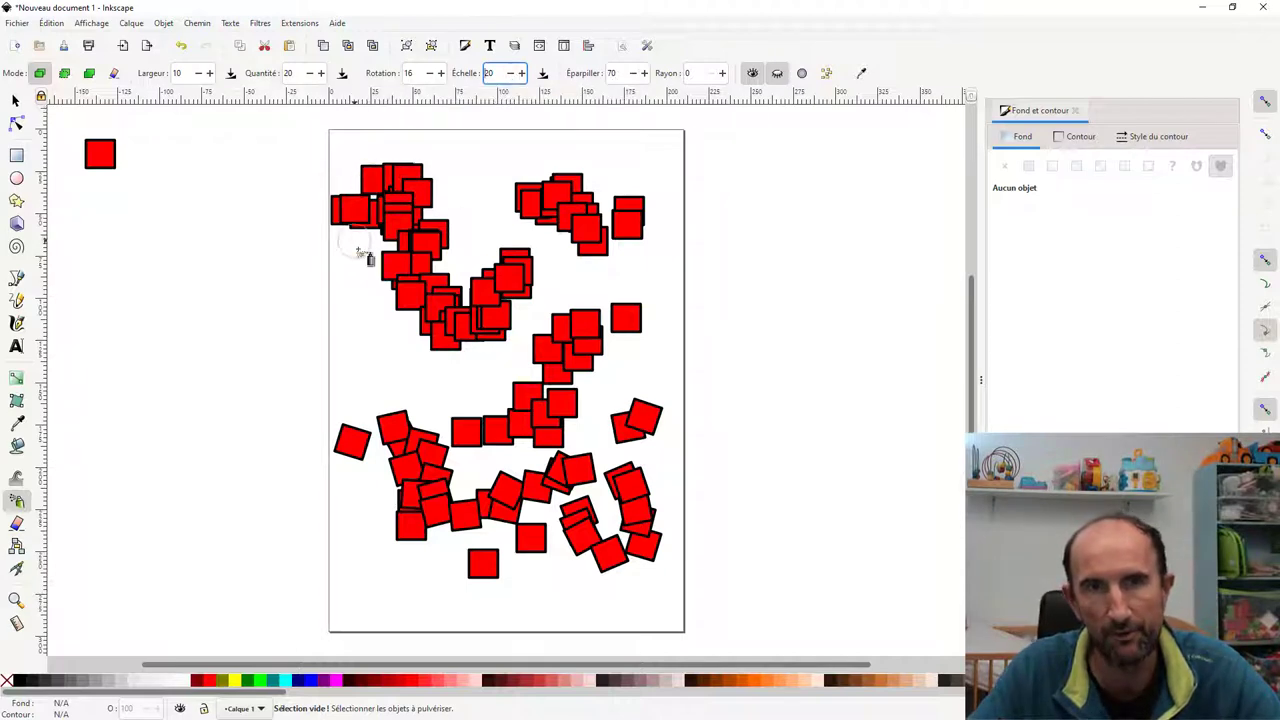
{"action": "mouse_move", "coordinate": [447, 330]}
{"action": "left_mouse_down"}
{"action": "mouse_move", "coordinate": [503, 368]}
{"action": "mouse_move", "coordinate": [700, 400]}
{"action": "mouse_move", "coordinate": [640, 470]}
{"action": "left_mouse_up"}
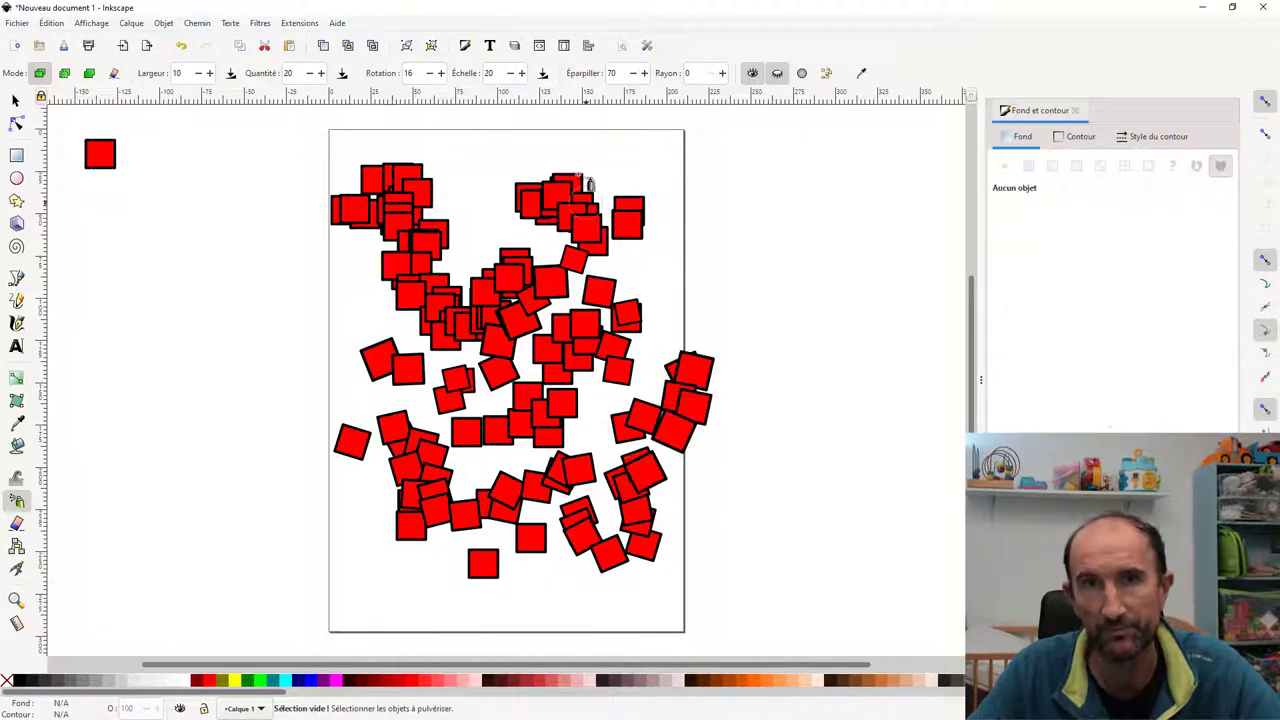
{"action": "mouse_move", "coordinate": [614, 76]}
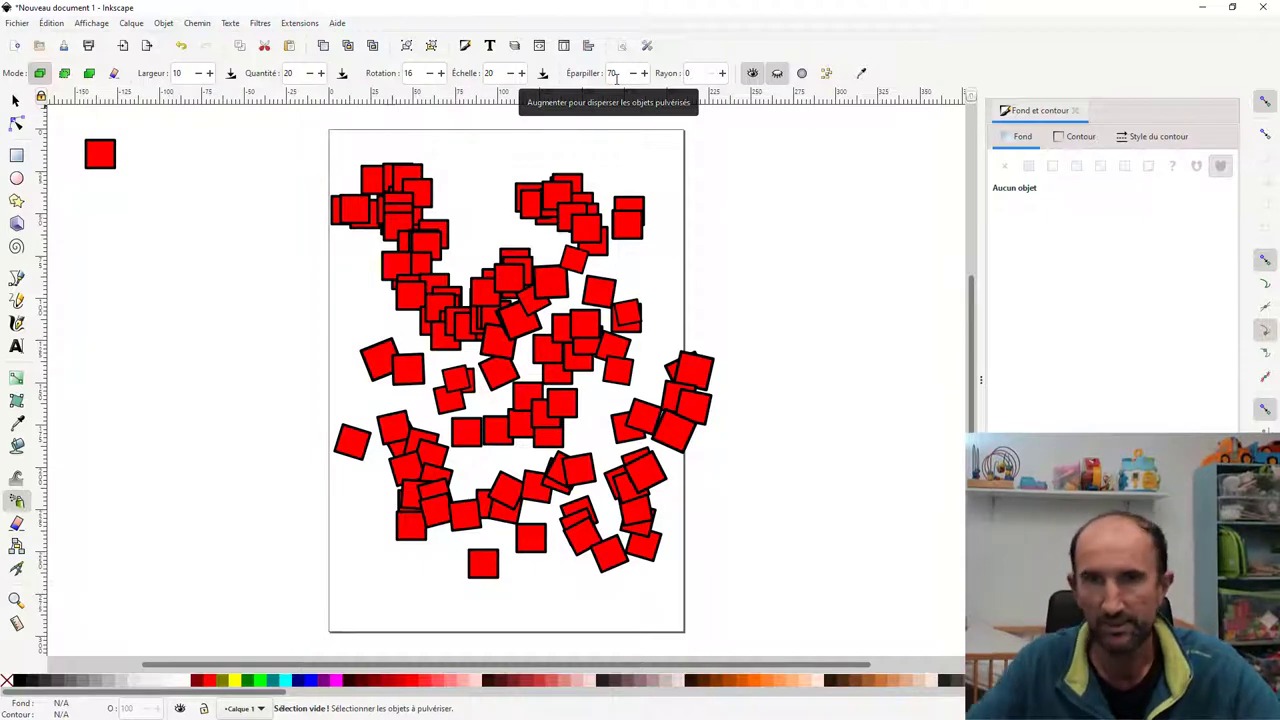
Step: Raise scatter and set the spray radius to 38, spraying squares past the right edge and upper page
{"action": "left_click", "coordinate": [645, 75]}
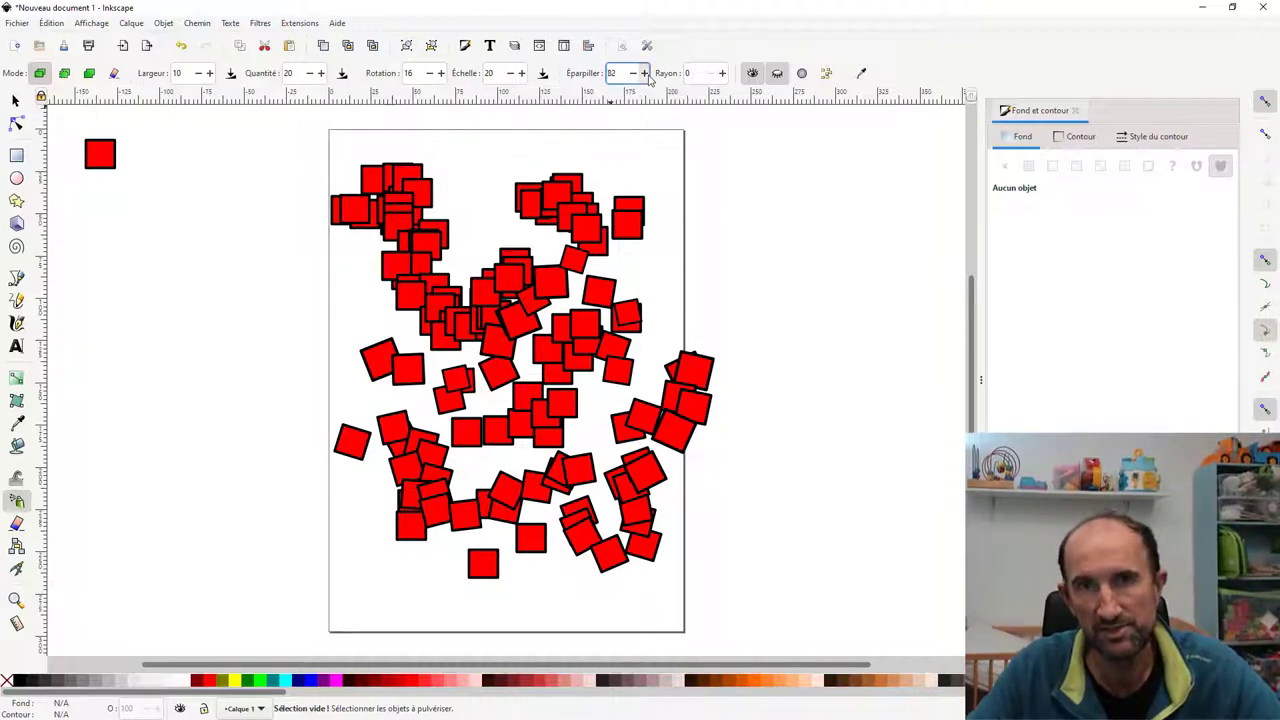
{"action": "mouse_move", "coordinate": [668, 262]}
{"action": "left_mouse_down"}
{"action": "mouse_move", "coordinate": [750, 255]}
{"action": "mouse_move", "coordinate": [670, 222]}
{"action": "mouse_move", "coordinate": [635, 290]}
{"action": "mouse_move", "coordinate": [720, 305]}
{"action": "left_mouse_up"}
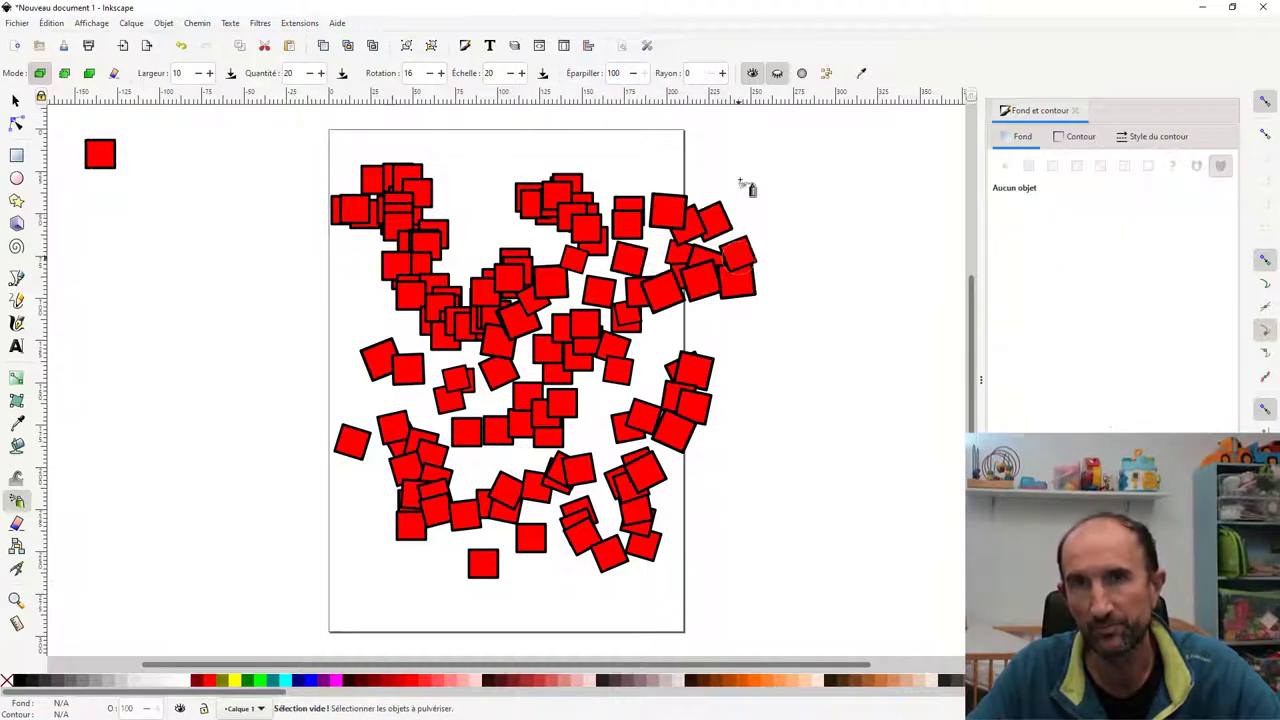
{"action": "left_click", "coordinate": [723, 75]}
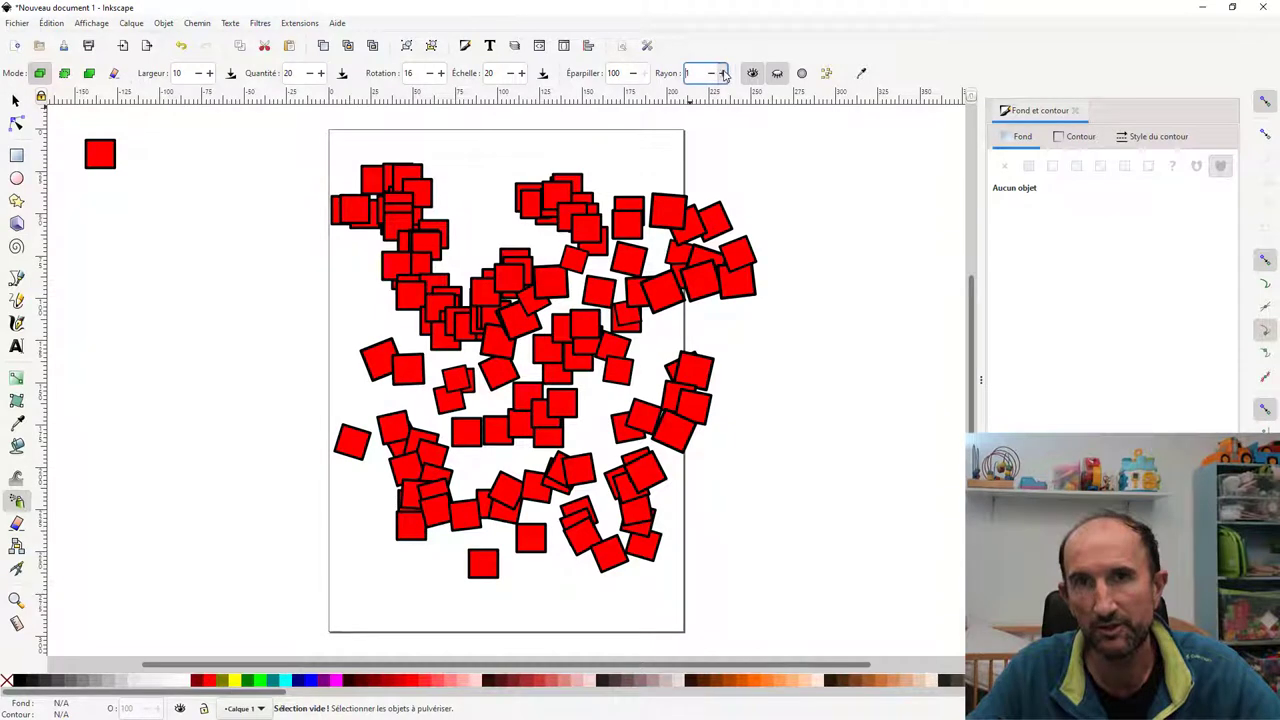
{"action": "left_click", "coordinate": [723, 73]}
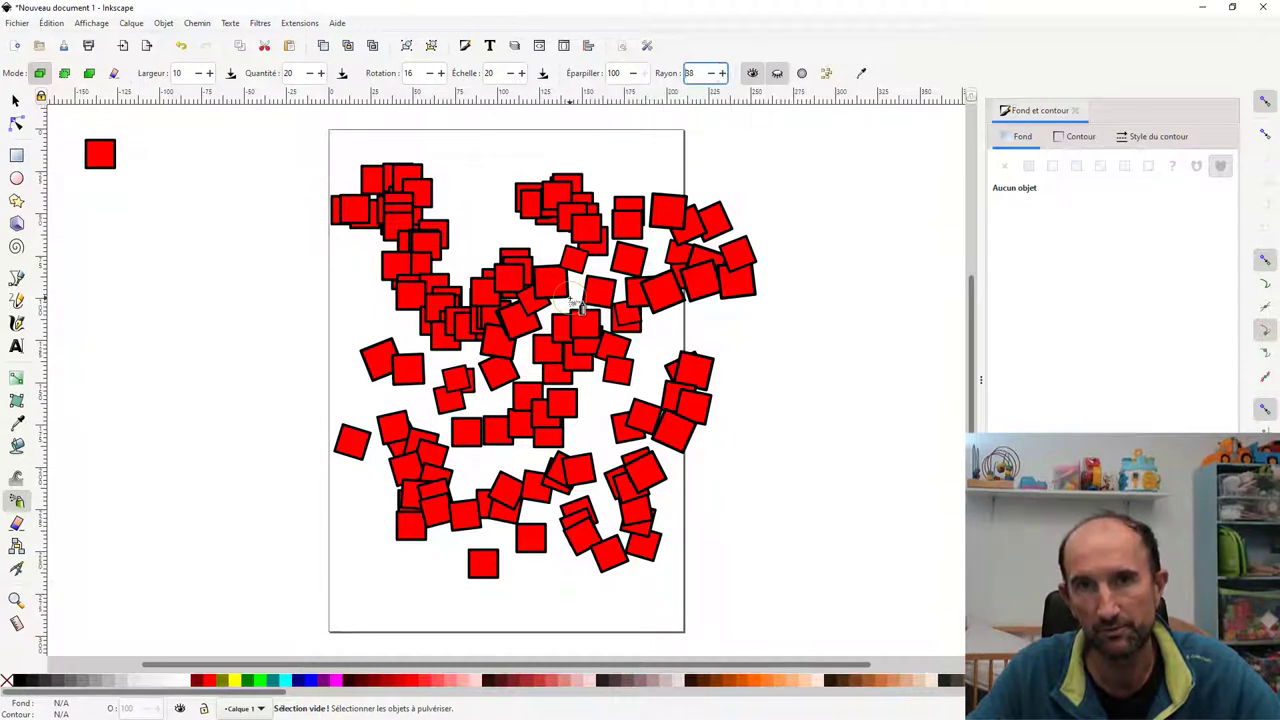
{"action": "mouse_move", "coordinate": [578, 308]}
{"action": "left_mouse_down"}
{"action": "mouse_move", "coordinate": [576, 260]}
{"action": "mouse_move", "coordinate": [740, 175]}
{"action": "left_mouse_up"}
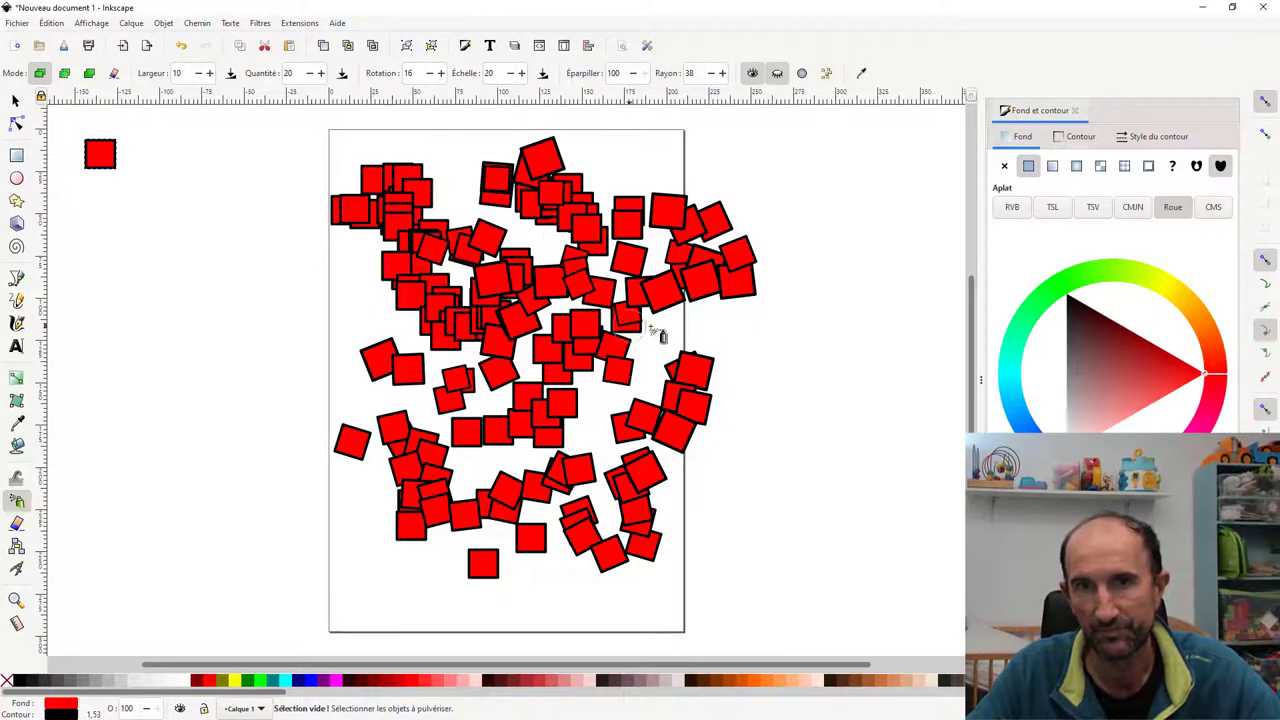
Step: Set scatter to 40 and radius to 30, then spray a few more squares near the top
{"action": "left_click", "coordinate": [632, 73]}
{"action": "left_click", "coordinate": [632, 73]}
{"action": "left_click", "coordinate": [632, 73]}
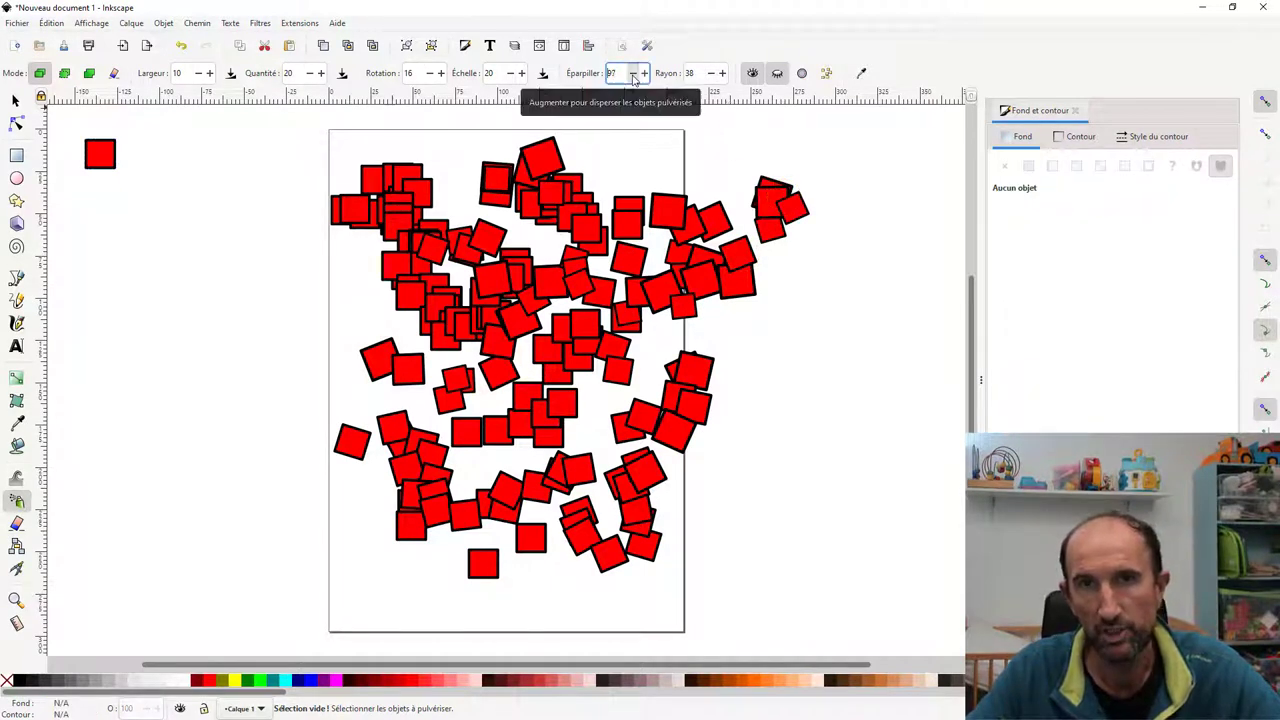
{"action": "left_click", "coordinate": [632, 73]}
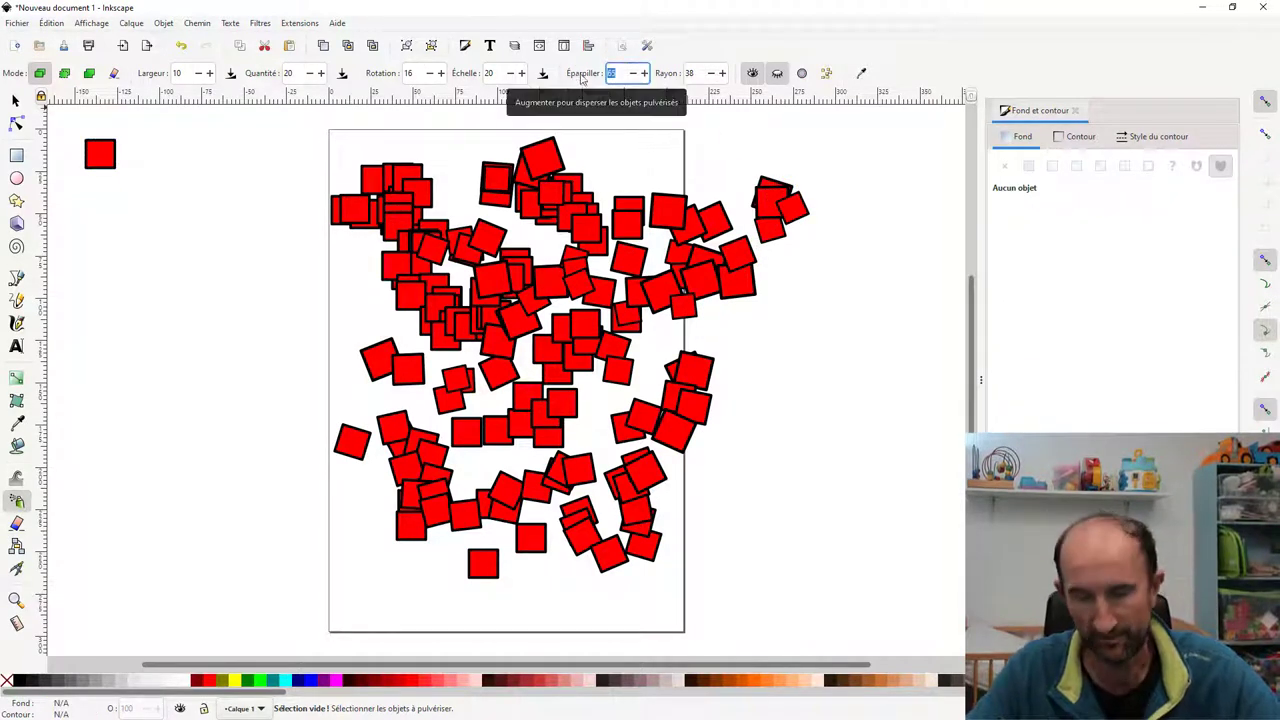
{"action": "type", "text": "40"}
{"action": "double_click", "coordinate": [690, 73]}
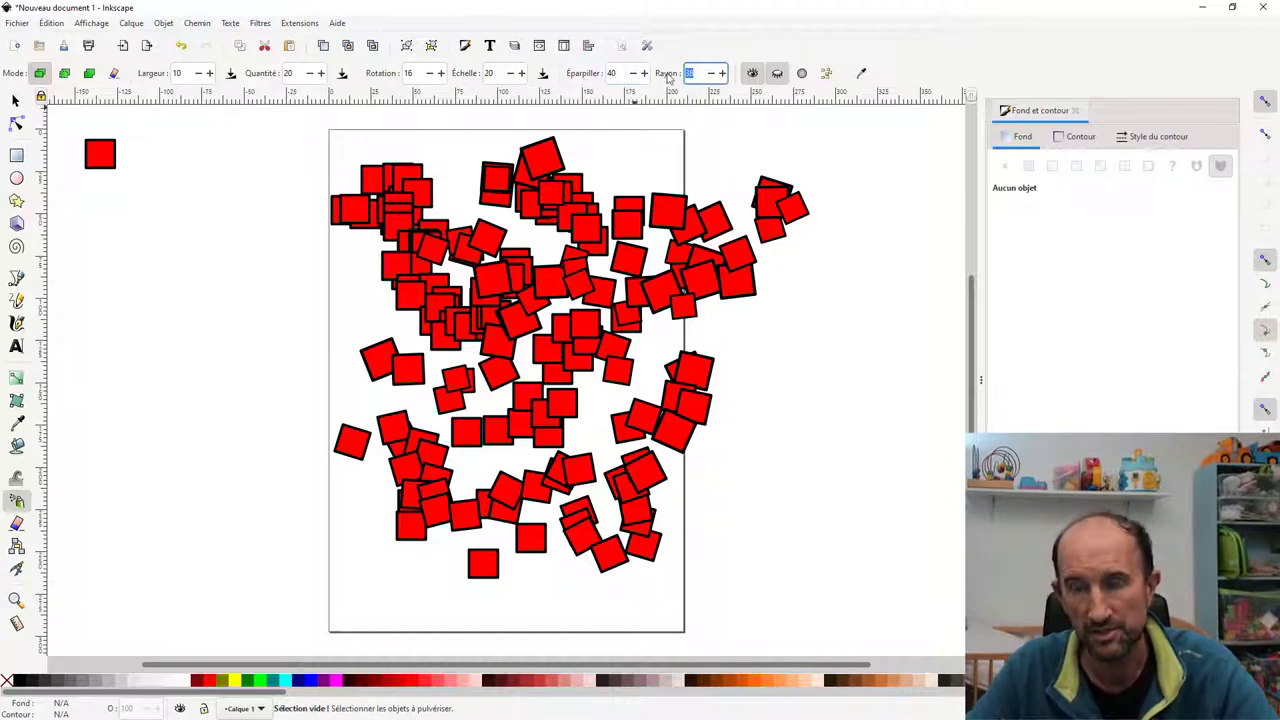
{"action": "type", "text": "30"}
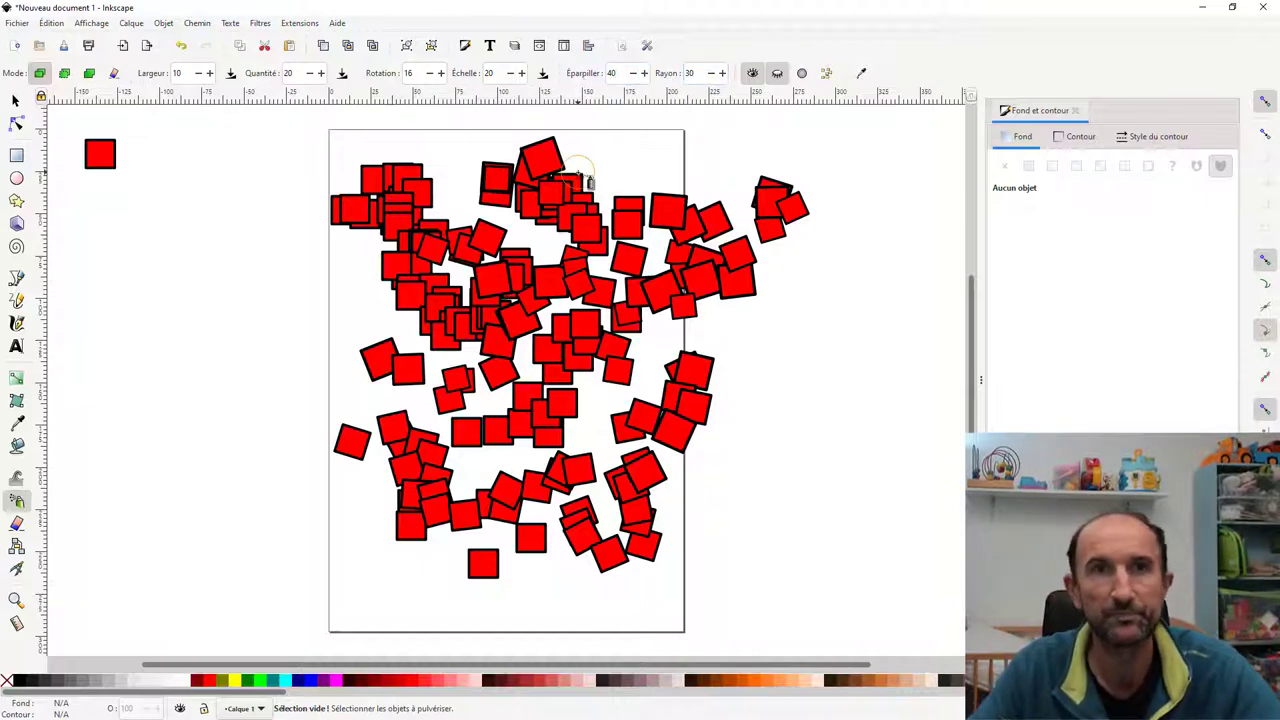
{"action": "left_click", "coordinate": [283, 153]}
Step: Delete all the sprayed red squares and the original square beside the page
{"action": "scroll", "coordinate": [286, 214], "scroll_direction": "down", "scroll_amount": 2}
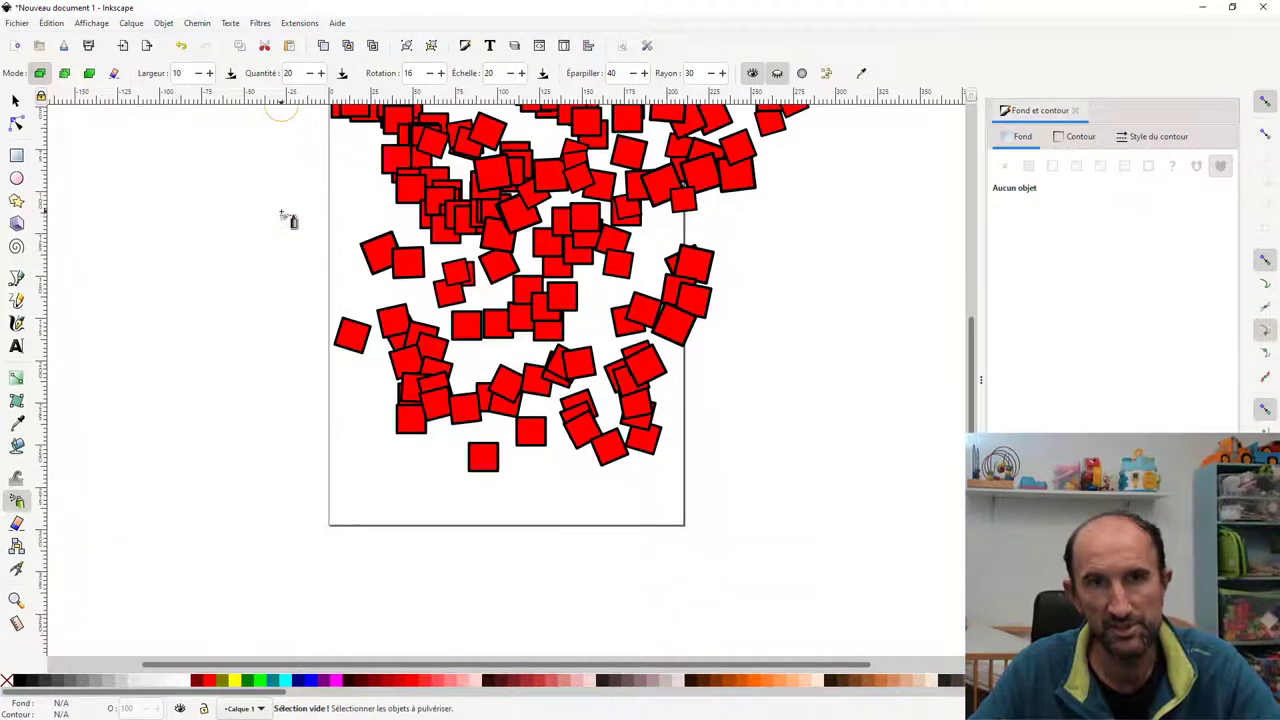
{"action": "scroll", "coordinate": [286, 214], "scroll_direction": "up", "scroll_amount": 3}
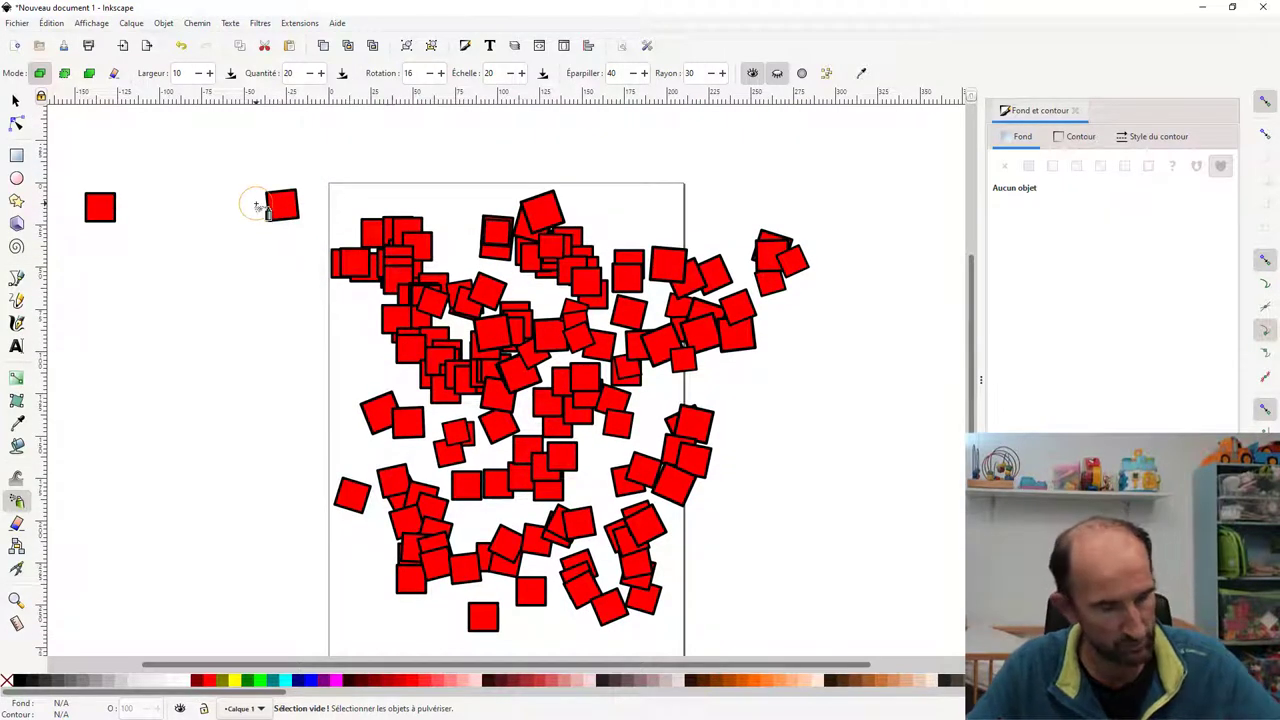
{"action": "key", "text": "s"}
{"action": "left_click_drag", "start_coordinate": [237, 162], "coordinate": [866, 650]}
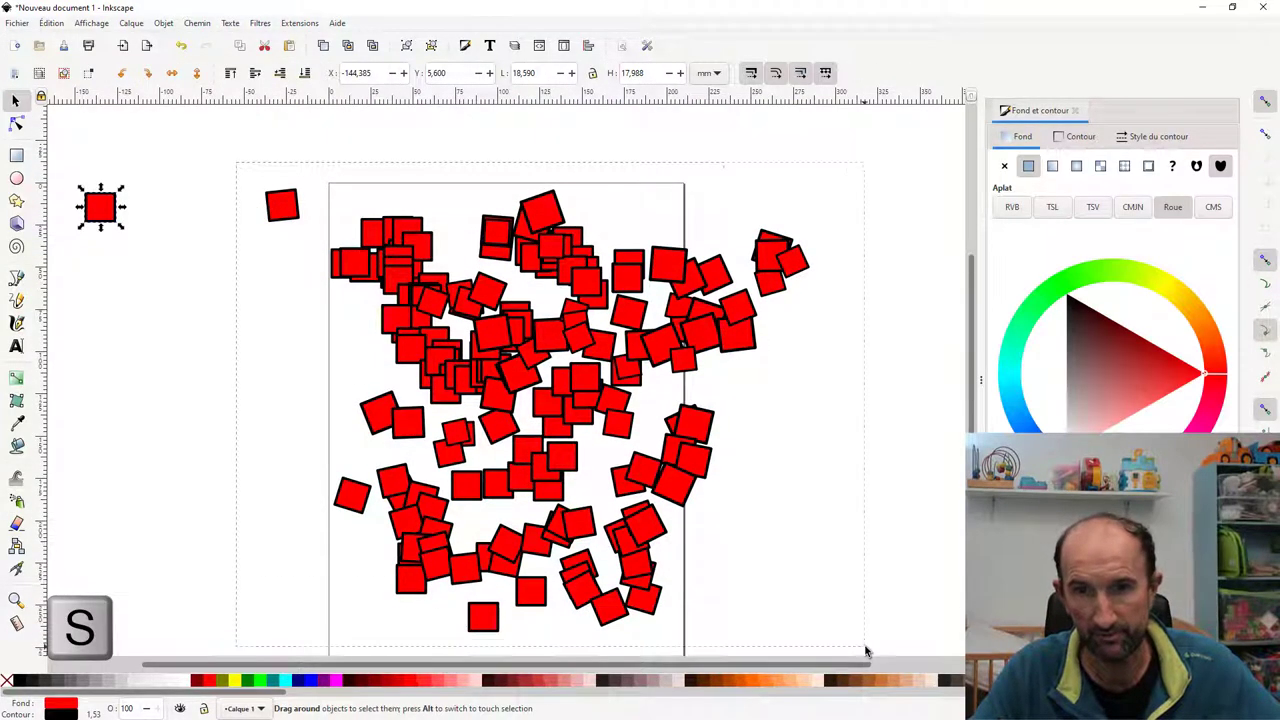
{"action": "key", "text": "Delete"}
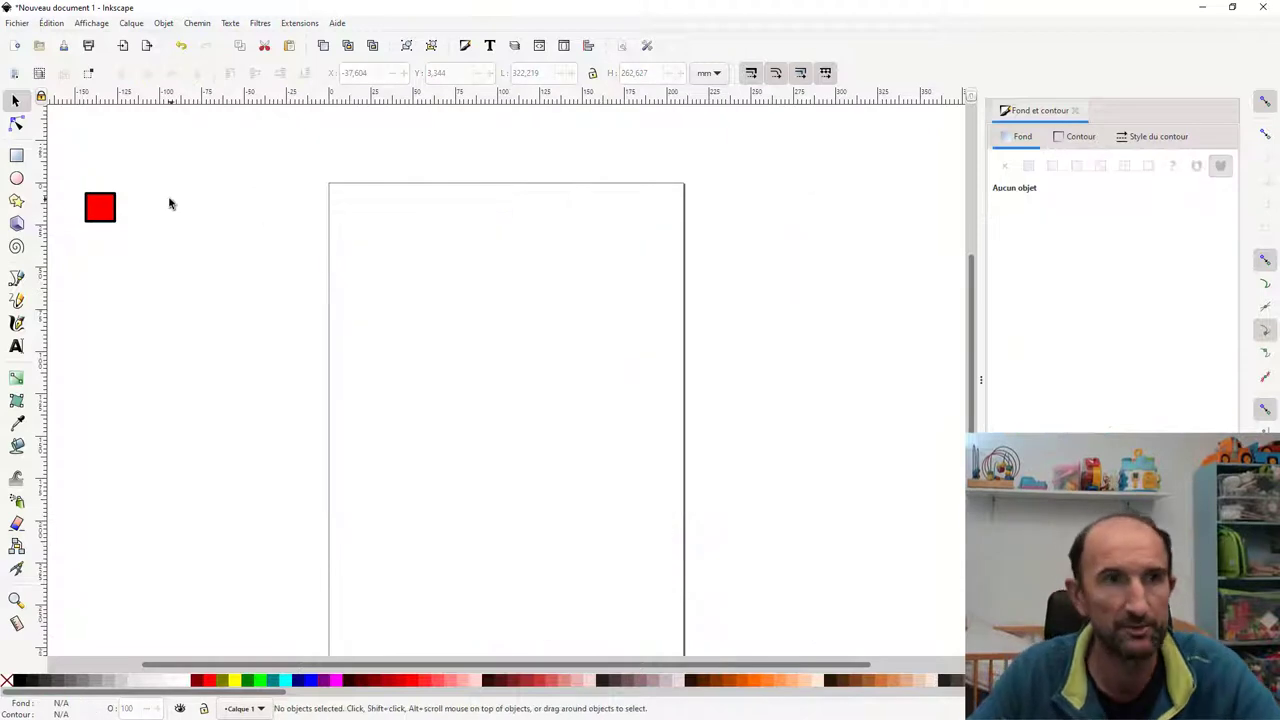
{"action": "left_click", "coordinate": [101, 206]}
{"action": "key", "text": "Delete"}
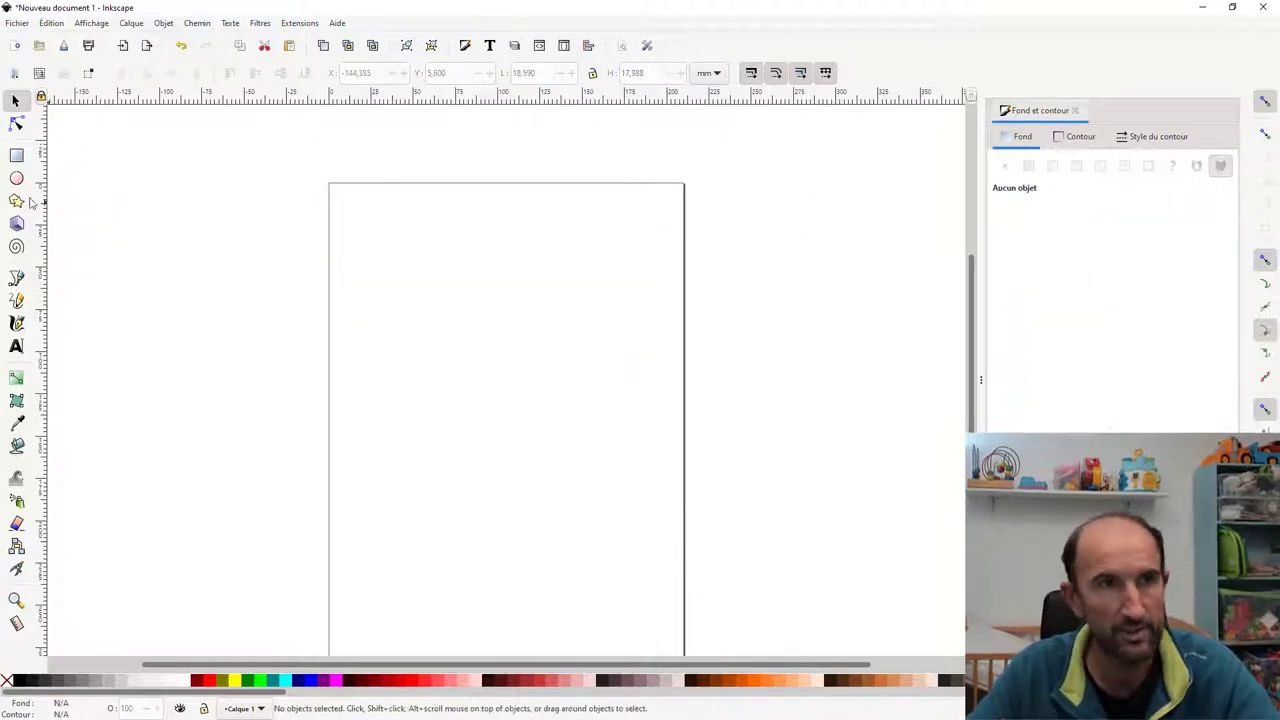
{"action": "left_click", "coordinate": [16, 179]}
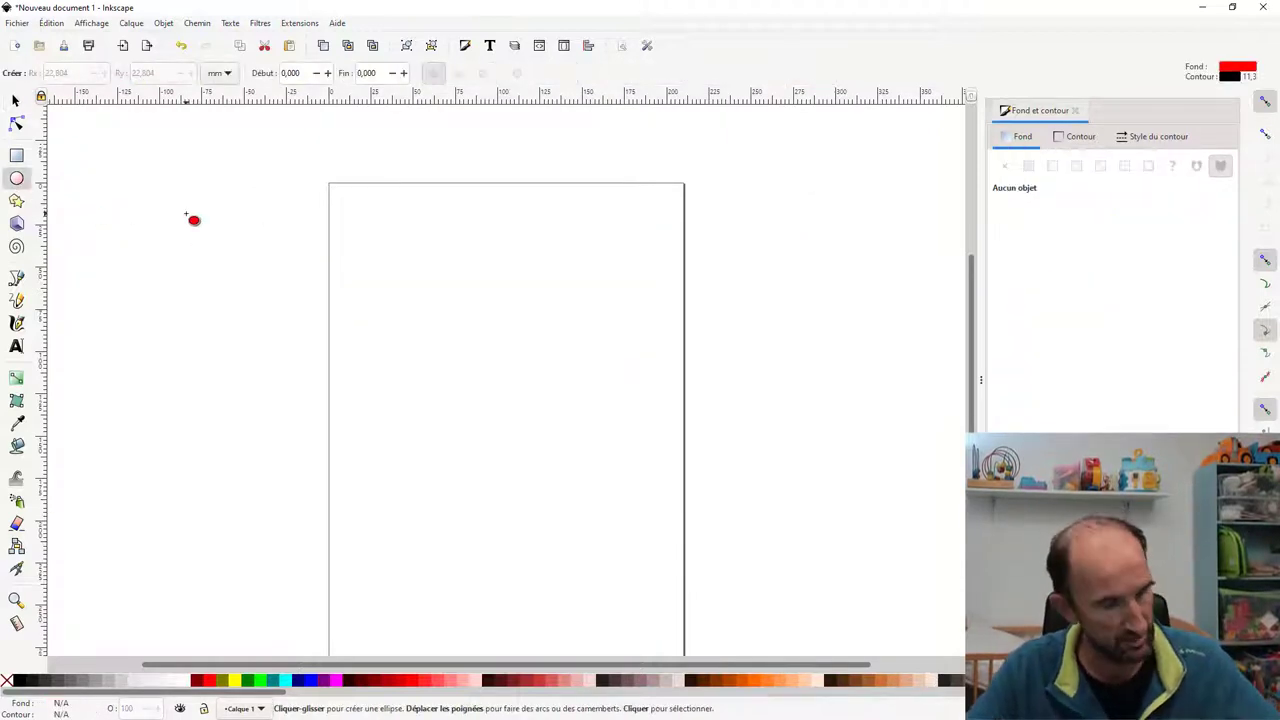
Step: Draw a red circle, duplicate and shrink the copy, and subtract it with Difference to form a ring
{"action": "left_click_drag", "start_coordinate": [190, 213], "coordinate": [239, 253]}
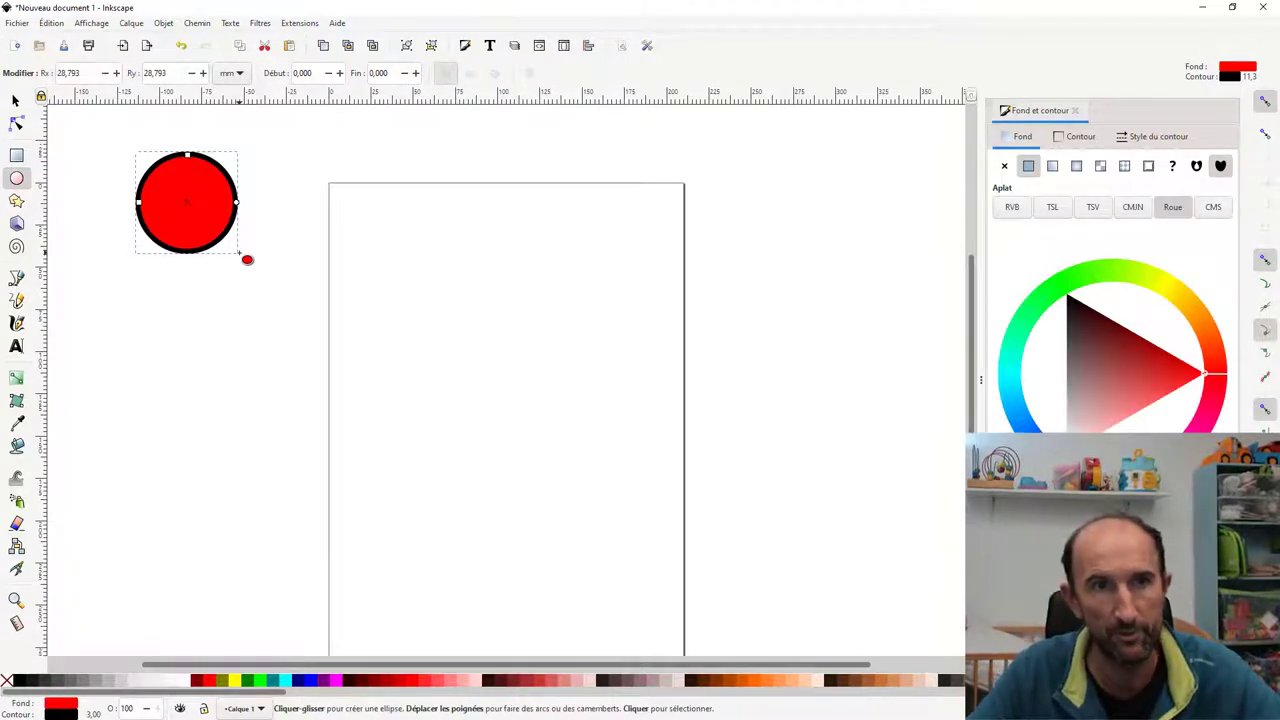
{"action": "key", "text": "ctrl+d"}
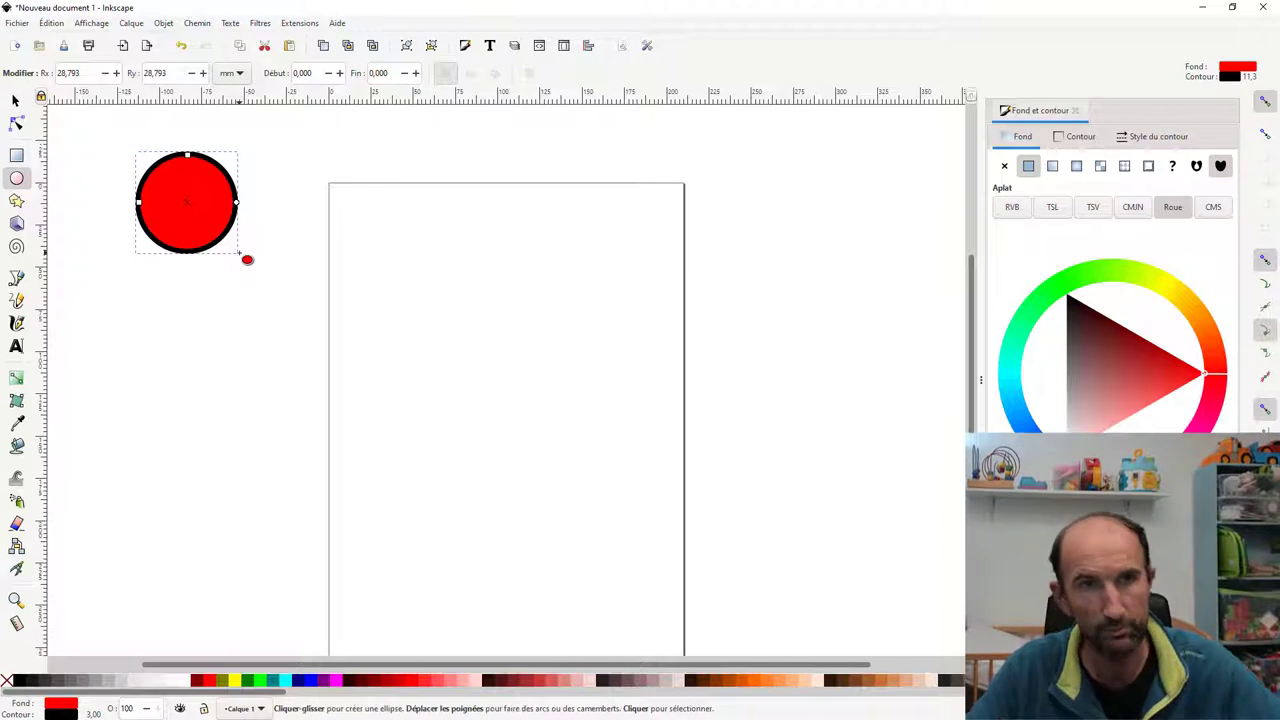
{"action": "left_click", "coordinate": [15, 101]}
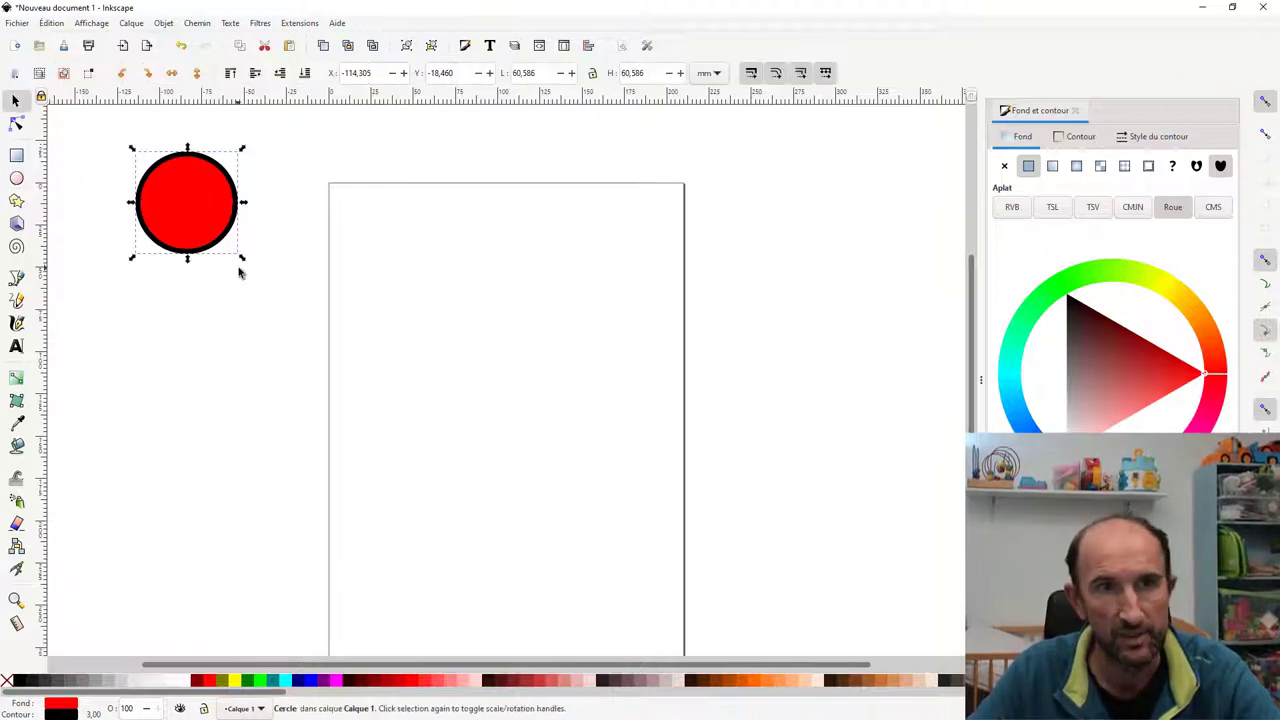
{"action": "left_click_drag", "start_coordinate": [240, 260], "coordinate": [218, 237]}
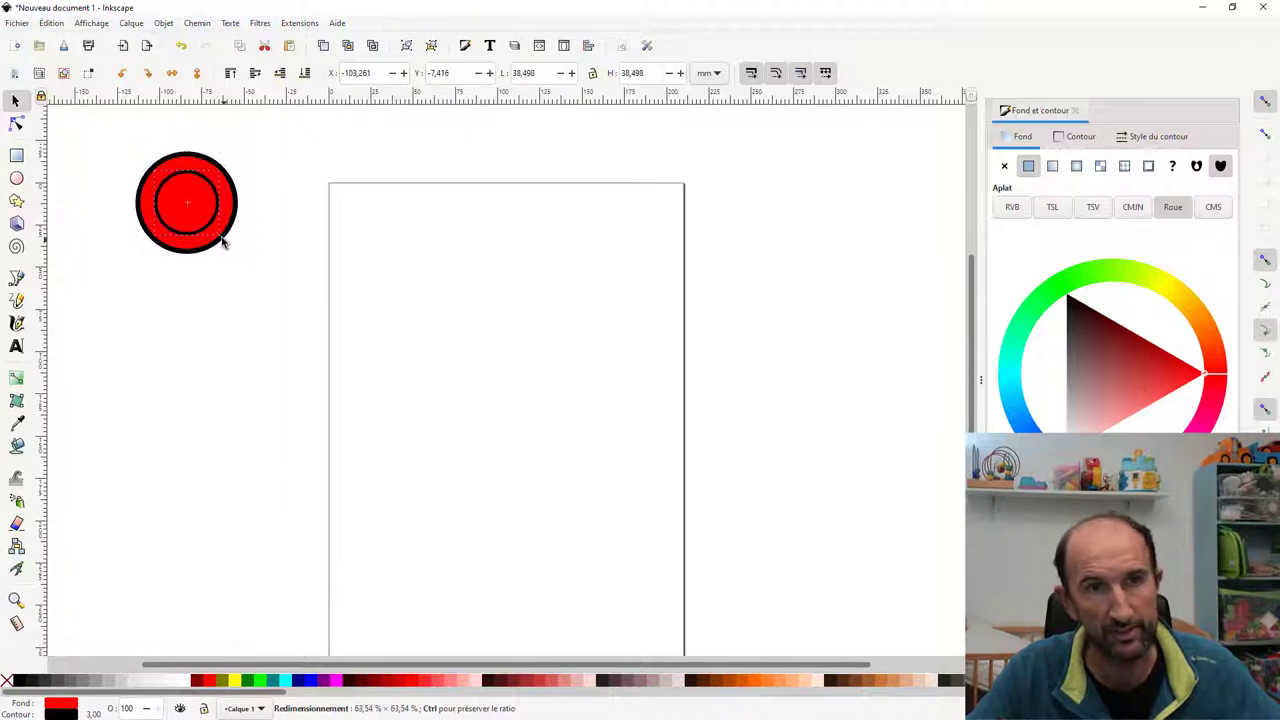
{"action": "left_click_drag", "start_coordinate": [114, 133], "coordinate": [253, 288]}
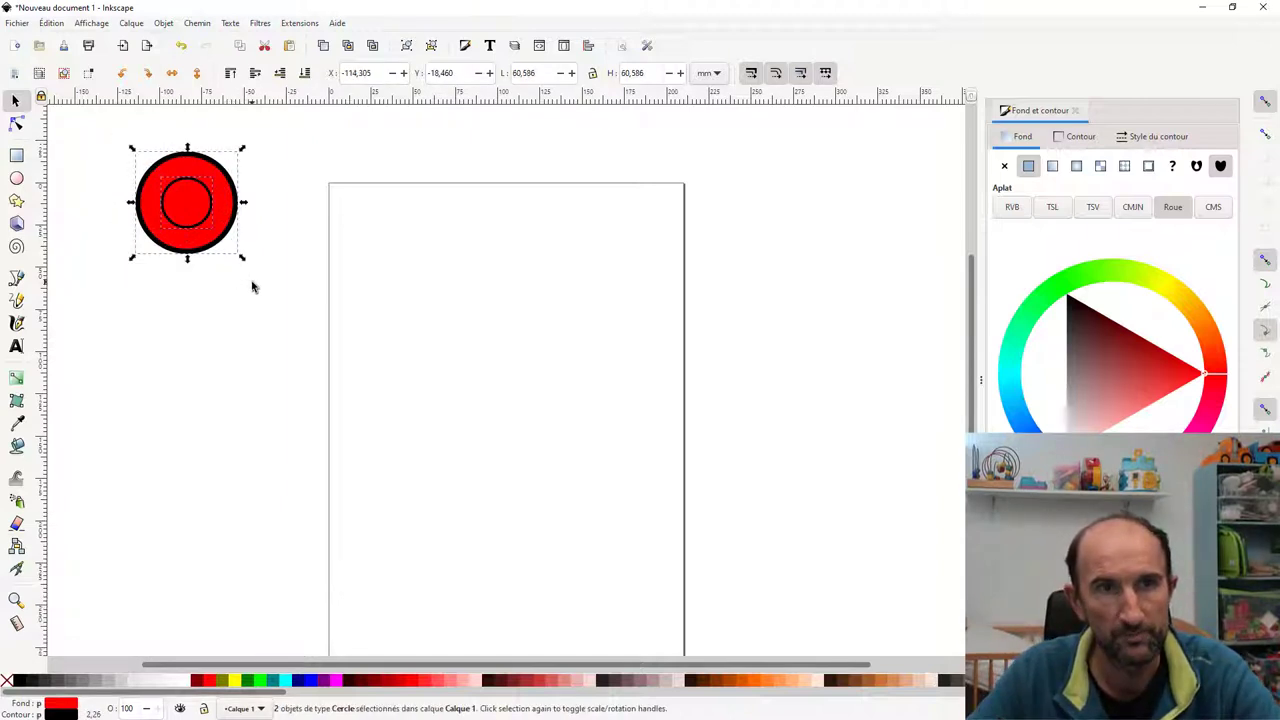
{"action": "left_click", "coordinate": [197, 23]}
{"action": "left_click", "coordinate": [215, 103]}
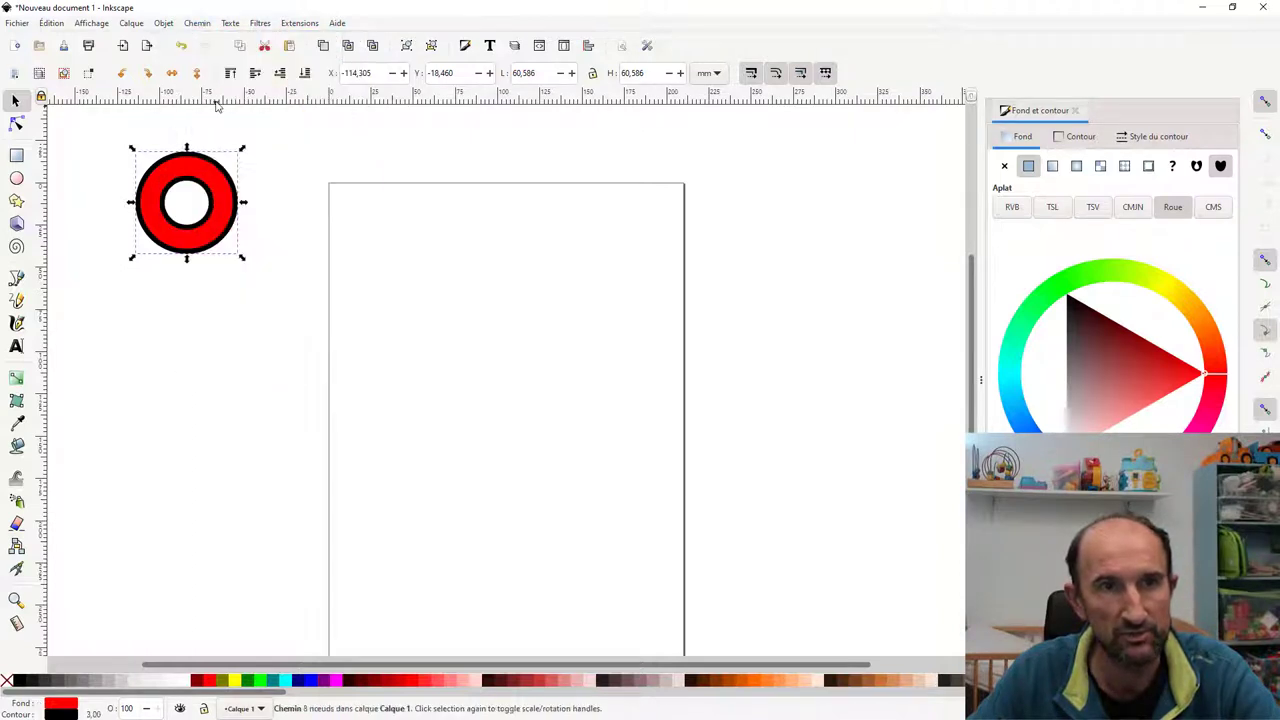
Step: Squash the ring vertically into an oval and shrink it to about half size
{"action": "left_click", "coordinate": [175, 282]}
{"action": "left_click", "coordinate": [193, 241]}
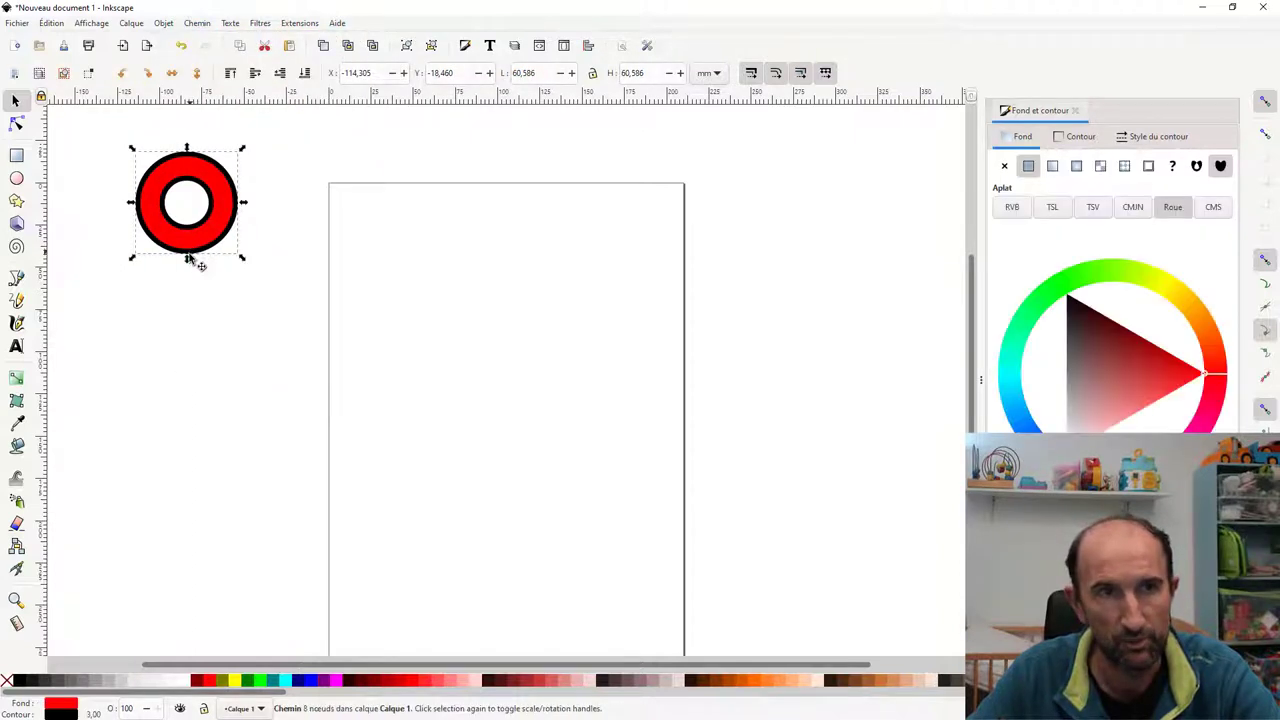
{"action": "left_click_drag", "start_coordinate": [189, 258], "coordinate": [190, 242]}
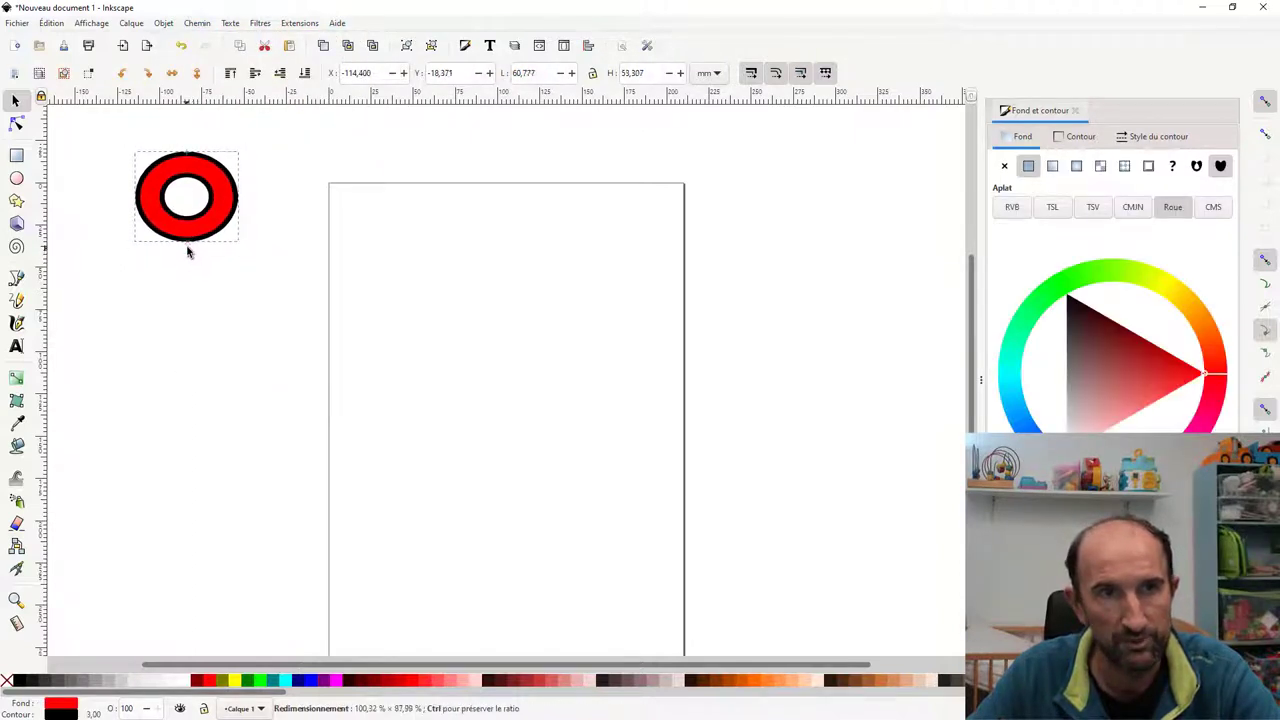
{"action": "left_click", "coordinate": [234, 271]}
{"action": "left_click", "coordinate": [226, 185]}
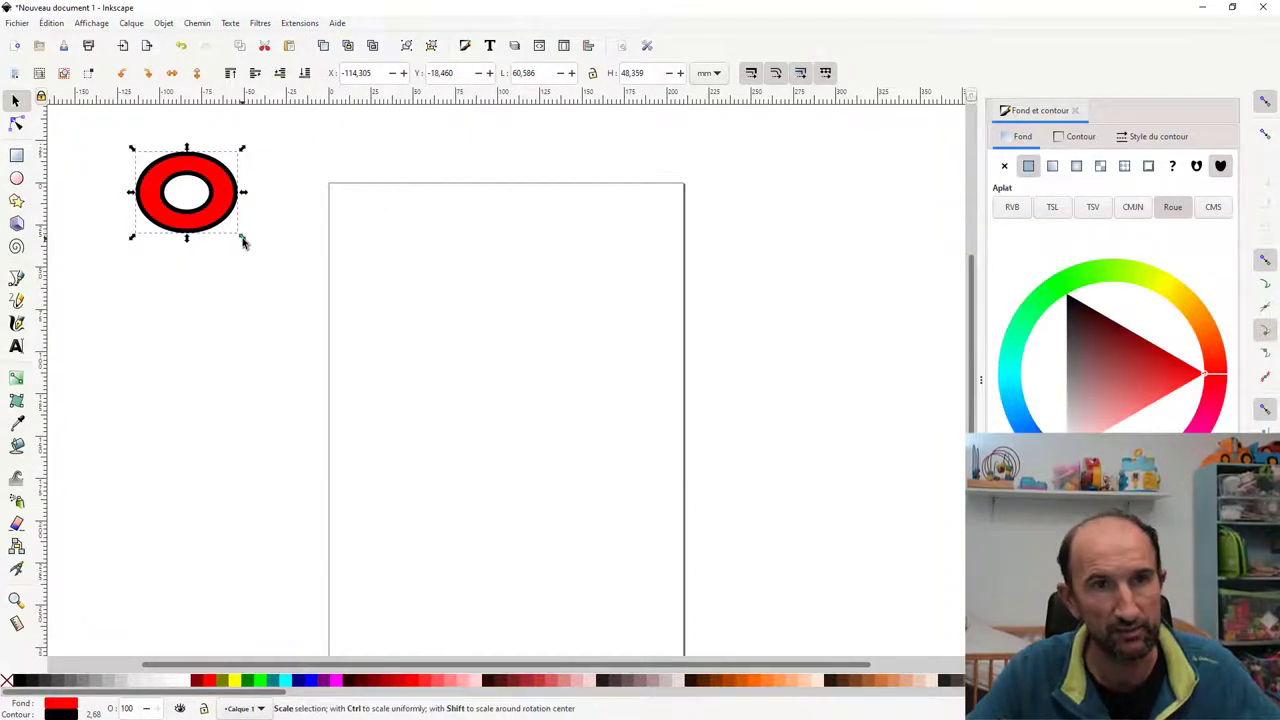
{"action": "left_click_drag", "start_coordinate": [242, 240], "coordinate": [109, 150]}
Step: Draw a page-covering rectangle with no outline and a bright blue fill
{"action": "left_click", "coordinate": [16, 157]}
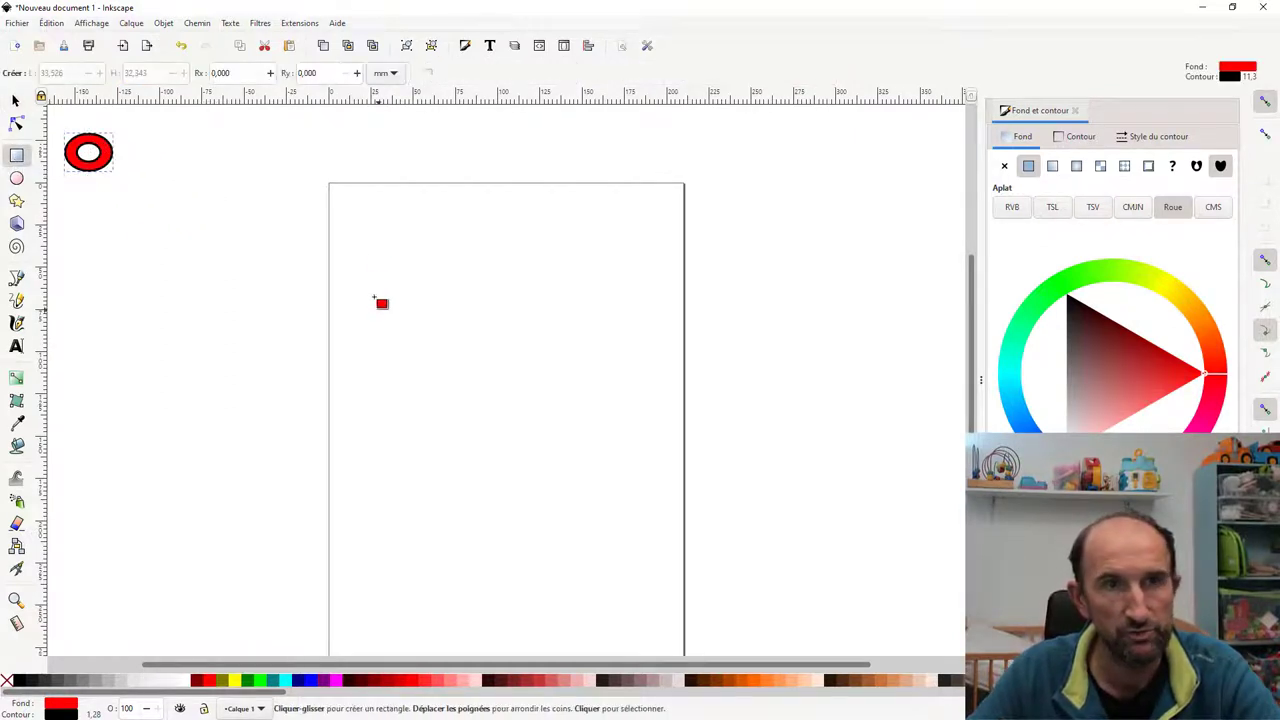
{"action": "mouse_move", "coordinate": [339, 195]}
{"action": "left_mouse_down"}
{"action": "mouse_move", "coordinate": [673, 643]}
{"action": "mouse_move", "coordinate": [683, 637]}
{"action": "left_mouse_up"}
{"action": "scroll", "coordinate": [711, 526], "scroll_direction": "down", "scroll_amount": 2}
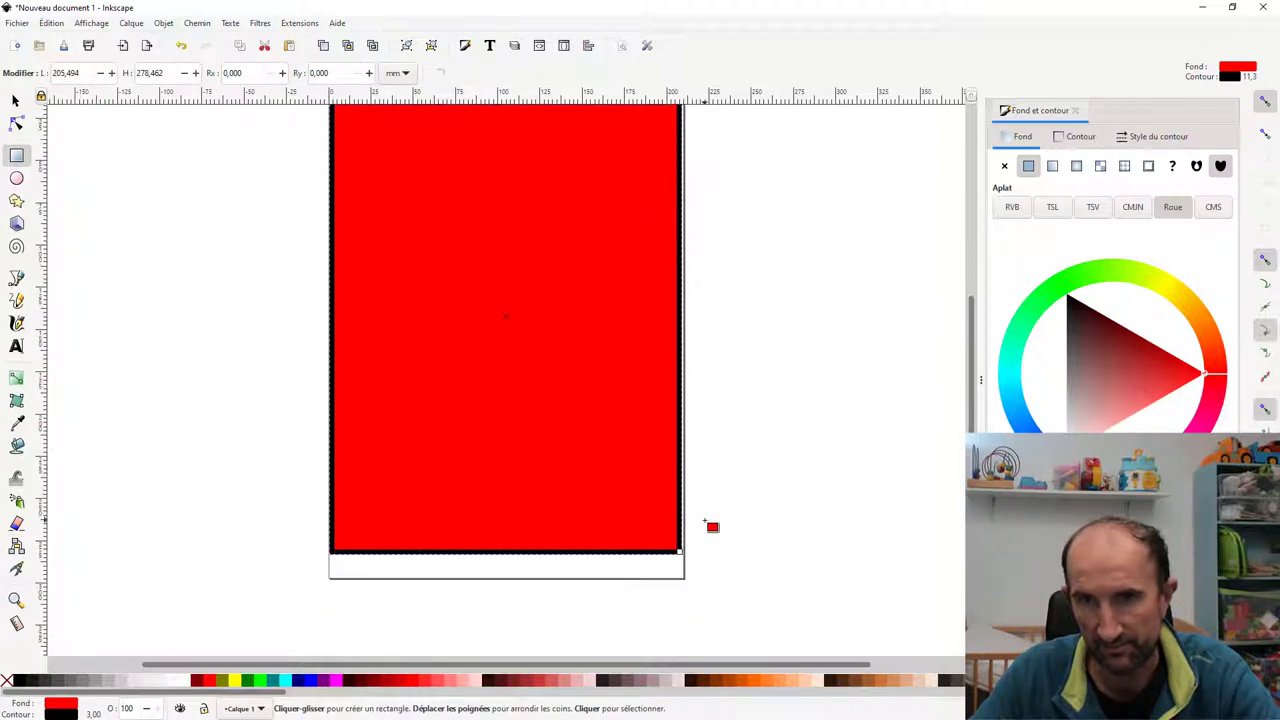
{"action": "left_click_drag", "start_coordinate": [686, 554], "coordinate": [688, 578]}
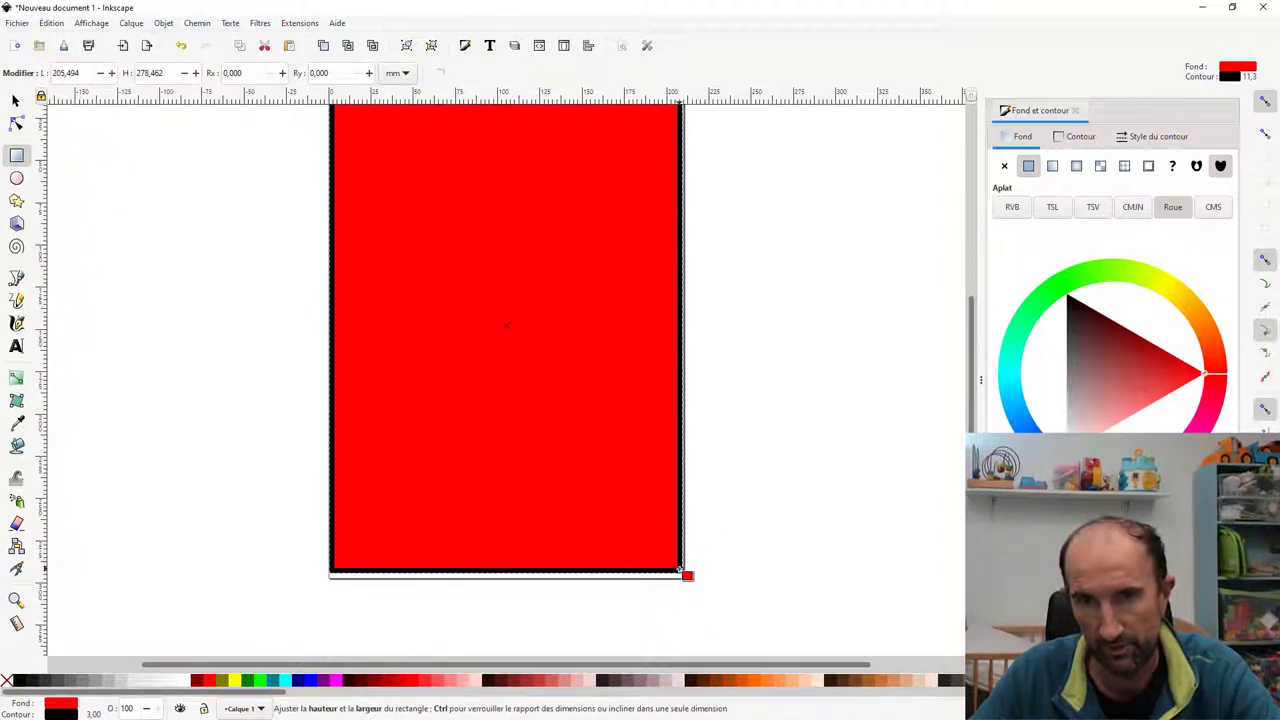
{"action": "scroll", "coordinate": [701, 514], "scroll_direction": "up", "scroll_amount": 3}
{"action": "left_click", "coordinate": [1078, 136]}
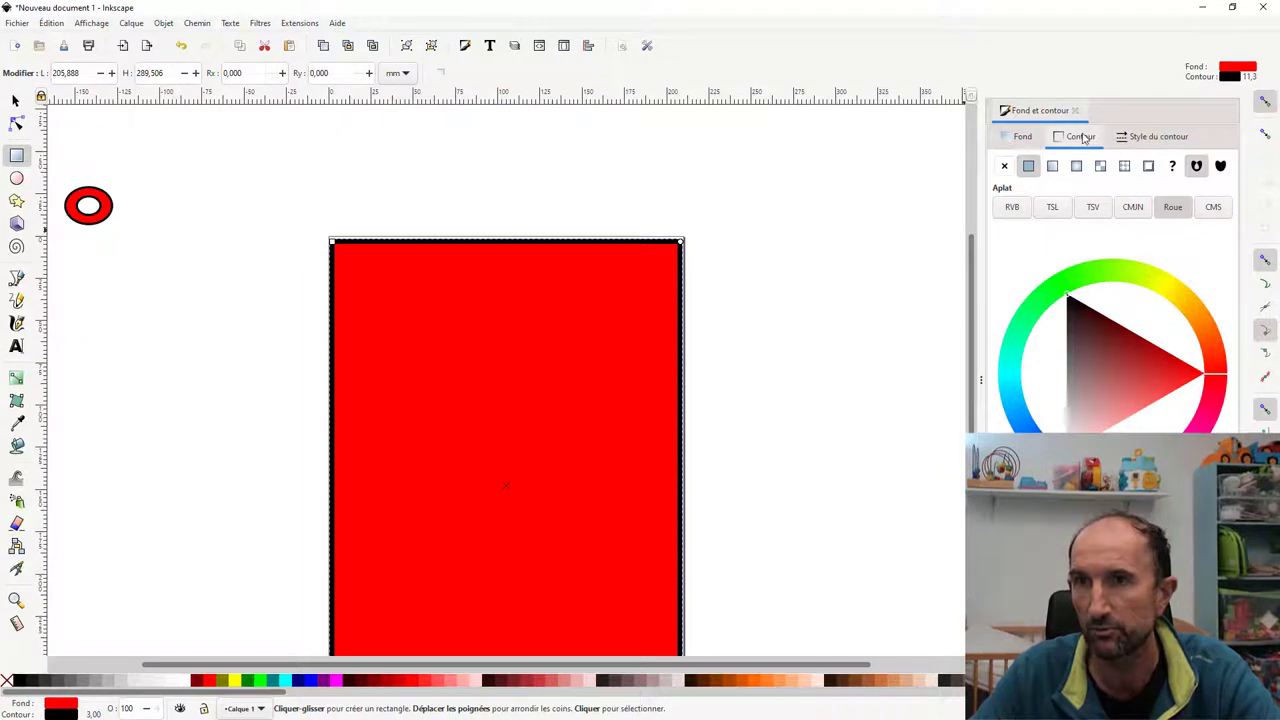
{"action": "left_click", "coordinate": [1004, 166]}
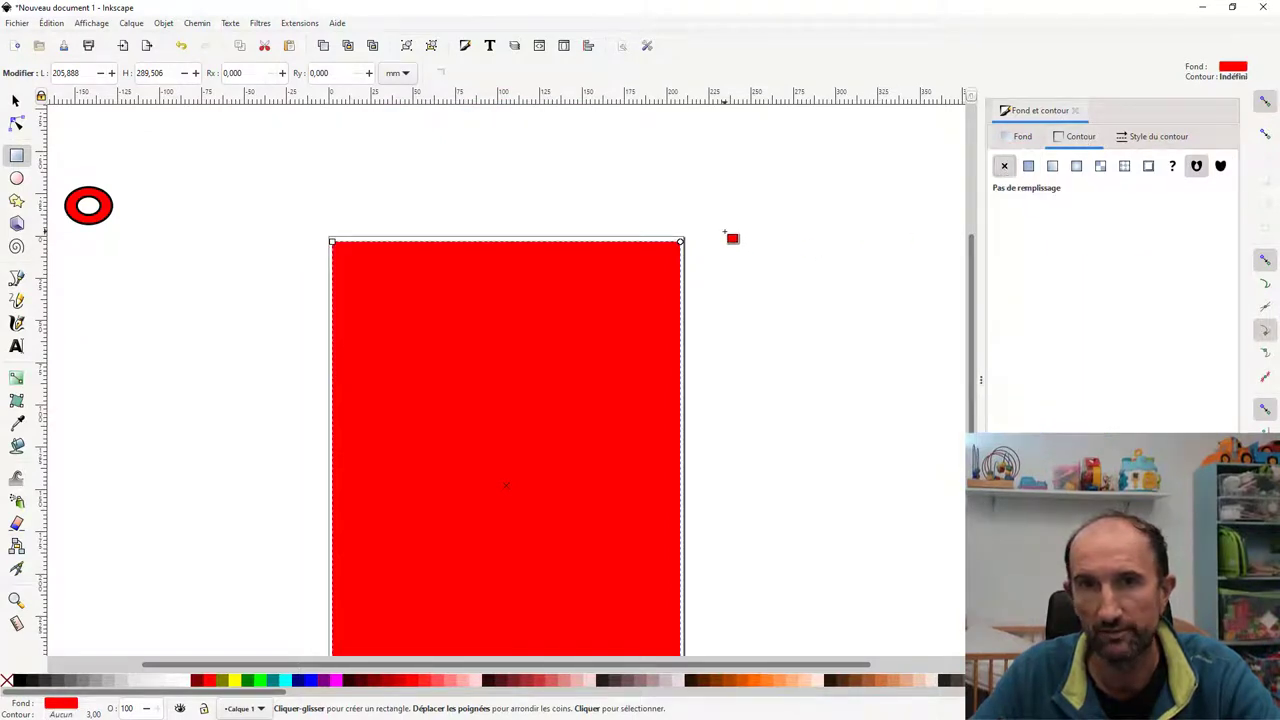
{"action": "left_click", "coordinate": [286, 683]}
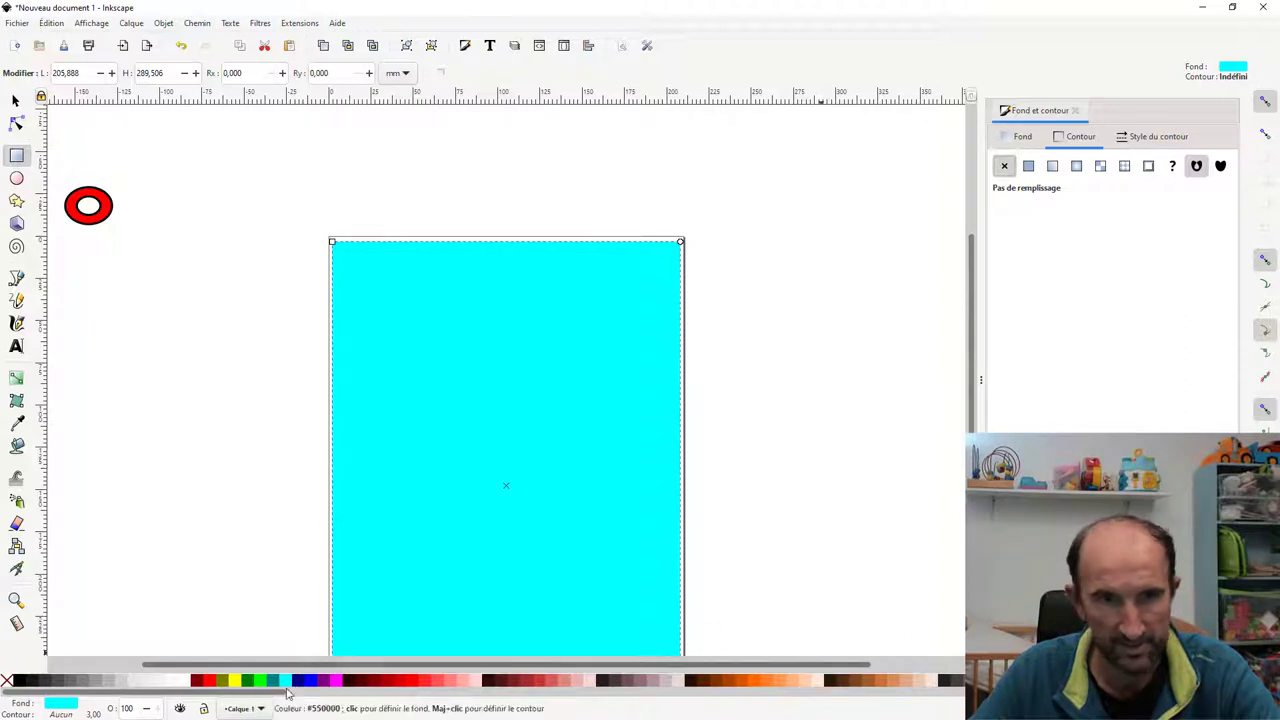
{"action": "left_click_drag", "start_coordinate": [218, 691], "coordinate": [835, 690]}
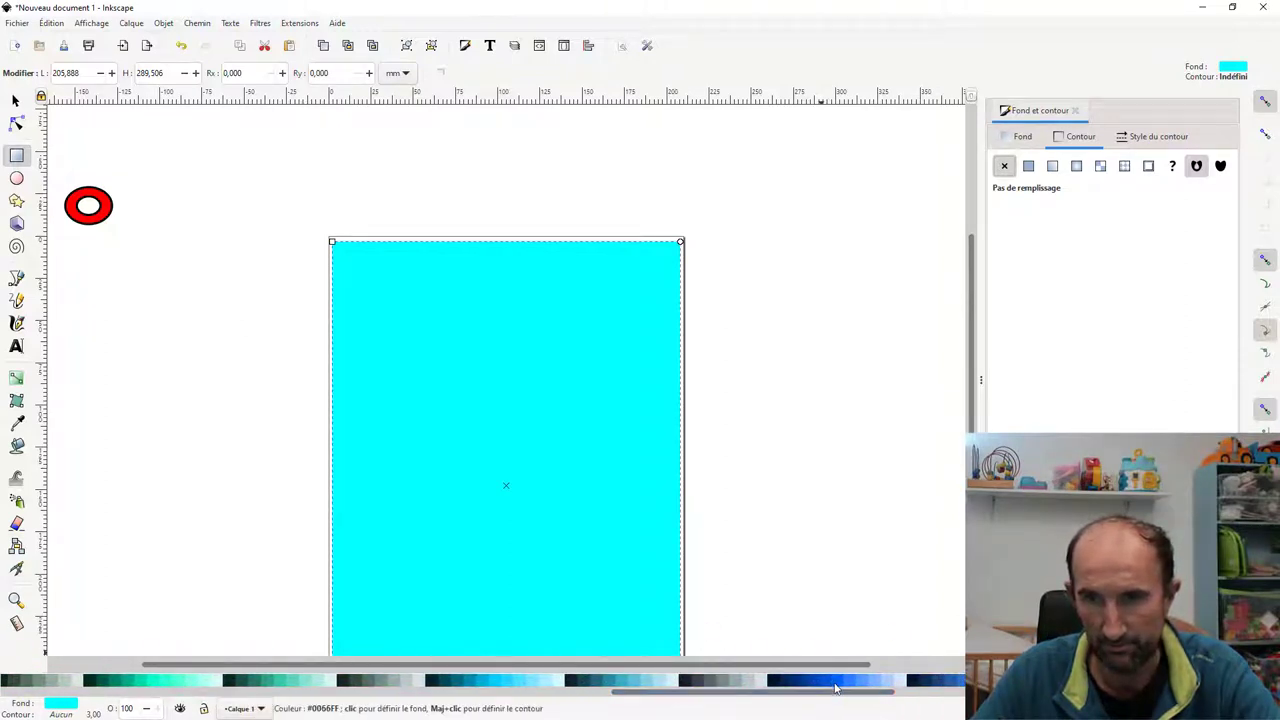
{"action": "left_click", "coordinate": [835, 686]}
Step: Select the red ring sitting beside the page
{"action": "scroll", "coordinate": [723, 314], "scroll_direction": "down", "scroll_amount": 1}
{"action": "scroll", "coordinate": [720, 285], "scroll_direction": "down", "scroll_amount": 1}
{"action": "scroll", "coordinate": [720, 286], "scroll_direction": "up", "scroll_amount": 1}
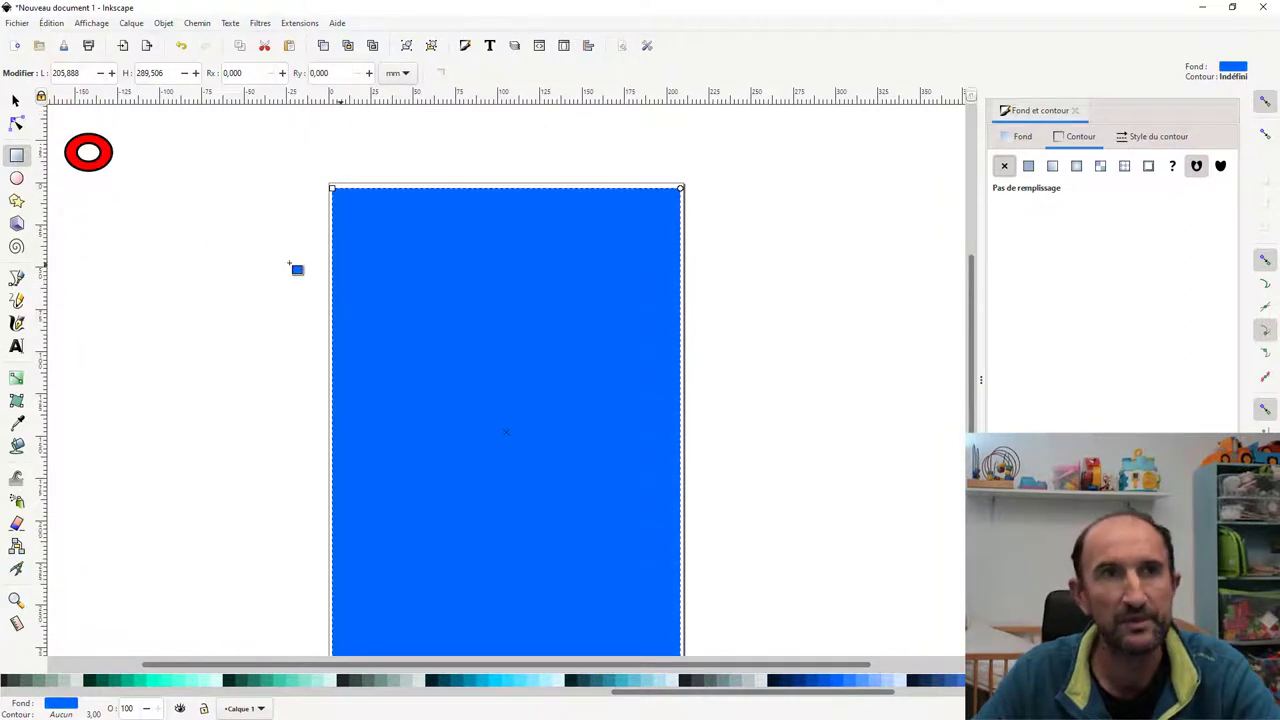
{"action": "left_click", "coordinate": [15, 101]}
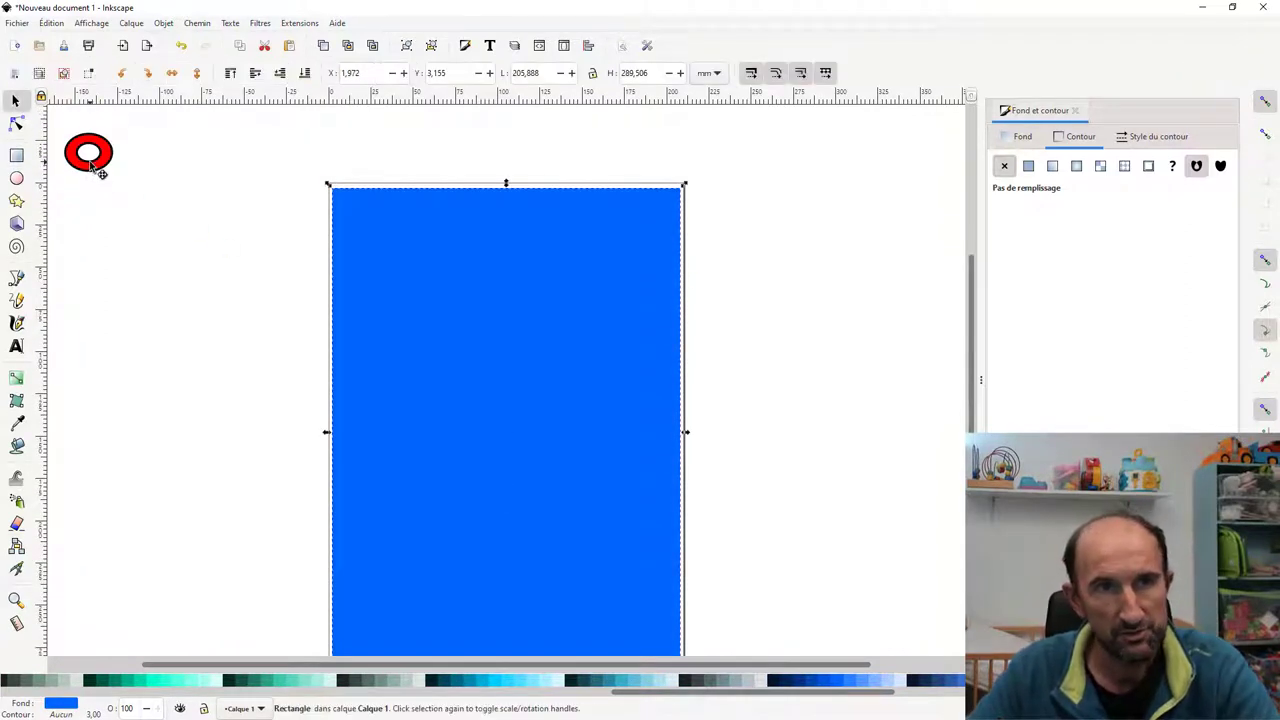
{"action": "left_click", "coordinate": [100, 164]}
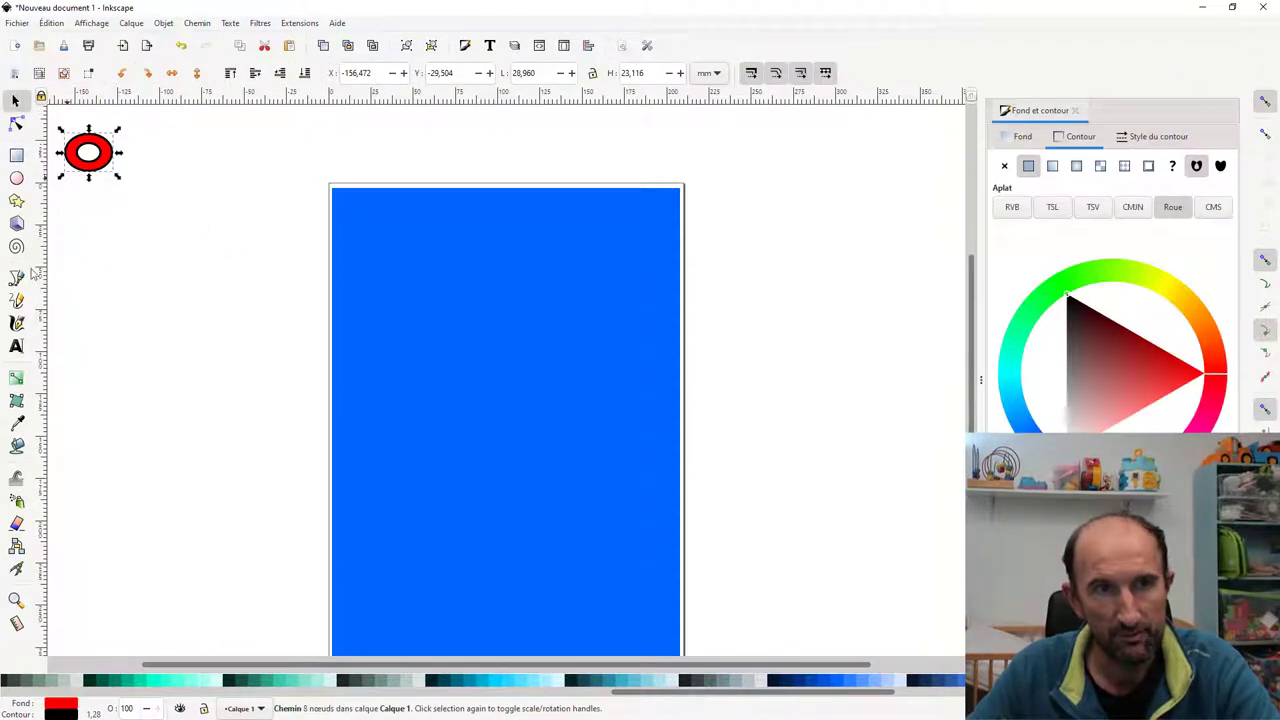
Step: Spray red ring copies across the top of the blue page, undoing the first attempt
{"action": "left_click", "coordinate": [16, 500]}
{"action": "left_click_drag", "start_coordinate": [366, 300], "coordinate": [555, 287]}
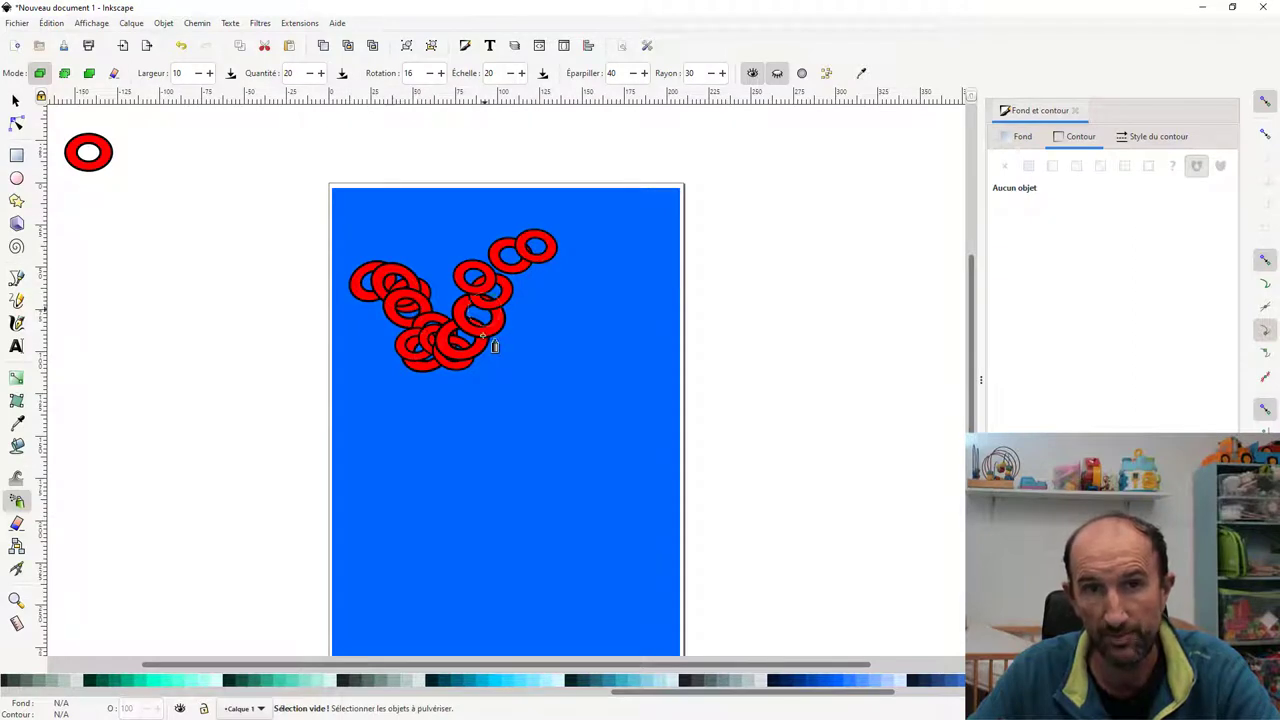
{"action": "key", "text": "ctrl+z"}
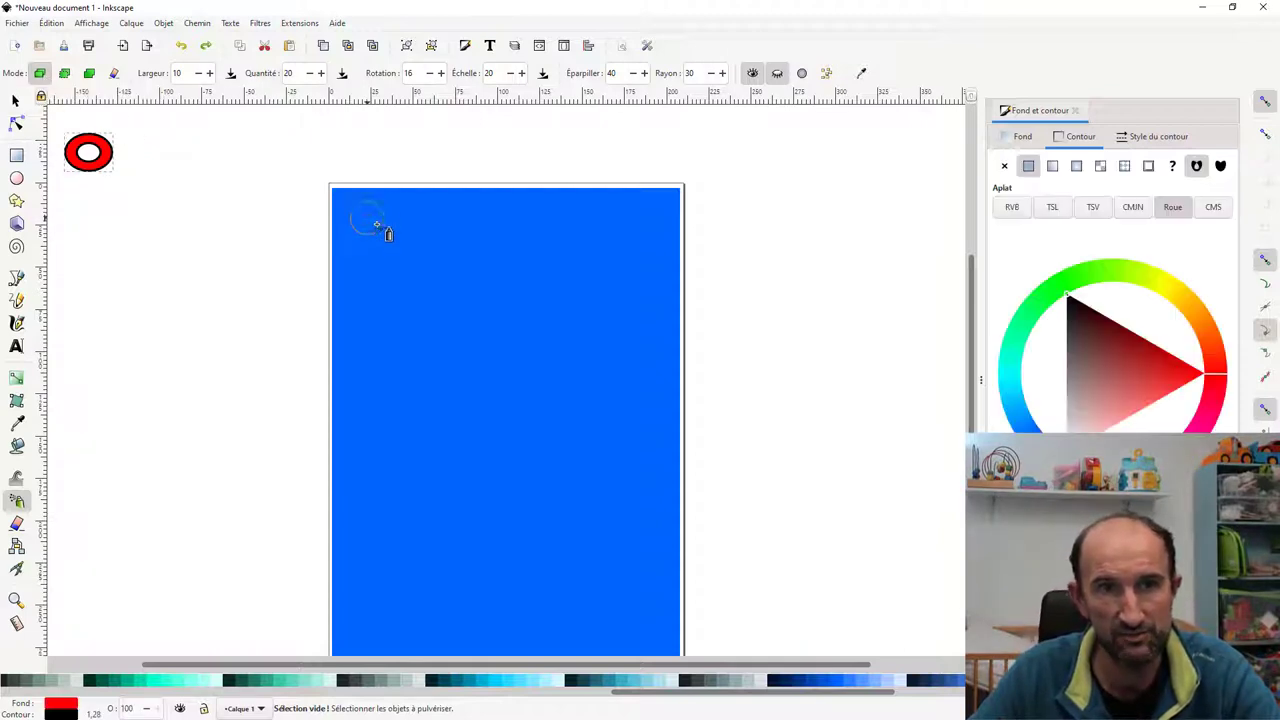
{"action": "mouse_move", "coordinate": [374, 229]}
{"action": "left_mouse_down"}
{"action": "mouse_move", "coordinate": [389, 300]}
{"action": "mouse_move", "coordinate": [425, 292]}
{"action": "mouse_move", "coordinate": [474, 246]}
{"action": "mouse_move", "coordinate": [500, 309]}
{"action": "mouse_move", "coordinate": [595, 238]}
{"action": "left_mouse_up"}
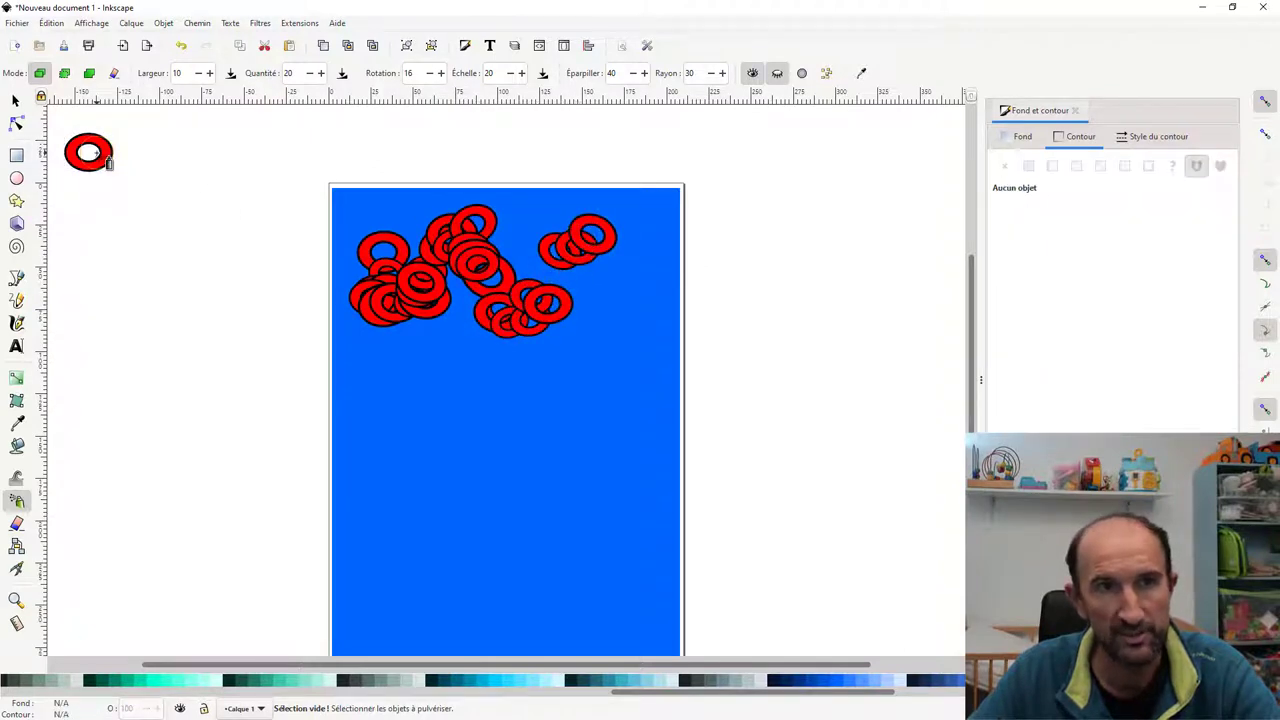
{"action": "left_click", "coordinate": [15, 101]}
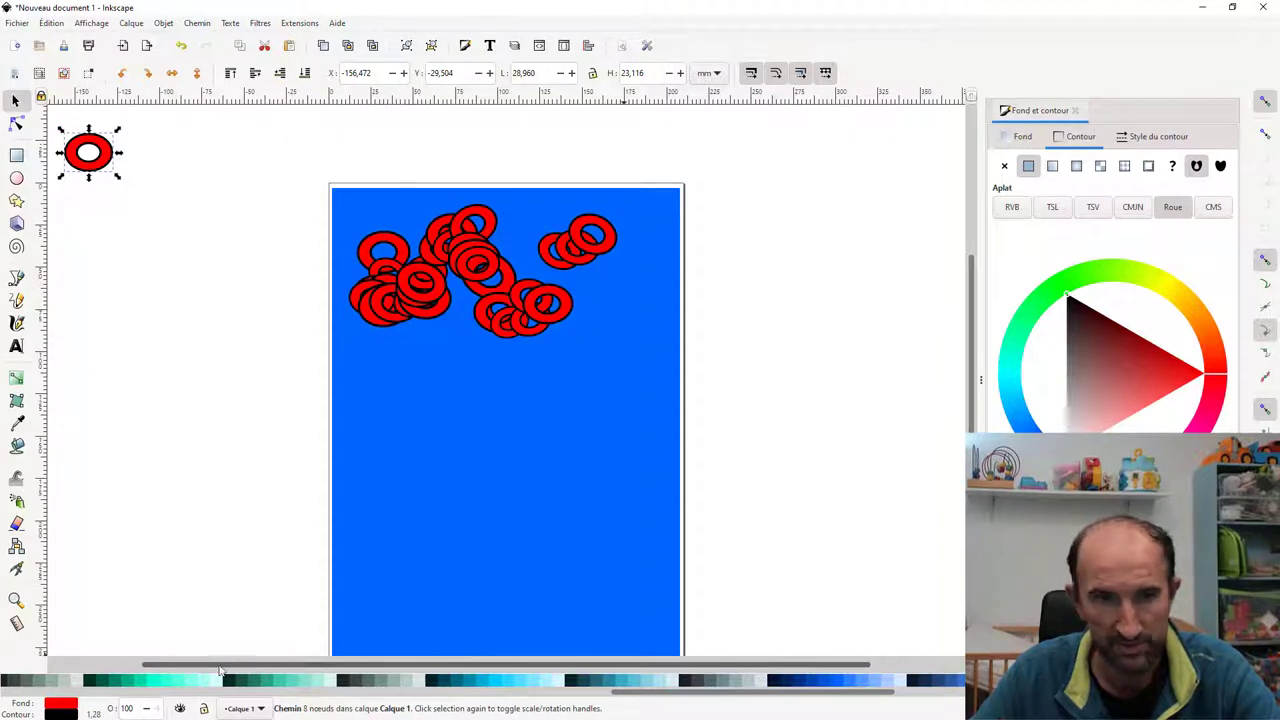
Step: Try spraying turquoise ring copies, then undo the sprays and colour change back to the red ring
{"action": "left_click", "coordinate": [156, 681]}
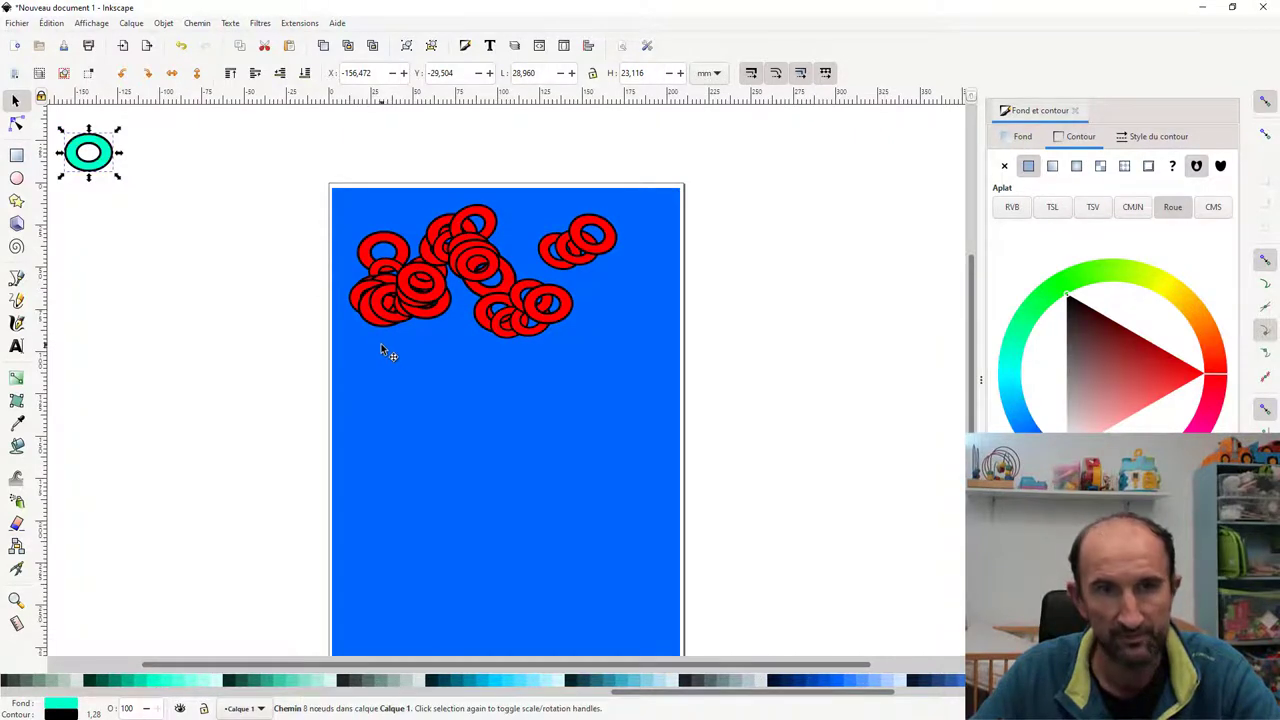
{"action": "left_click", "coordinate": [16, 500]}
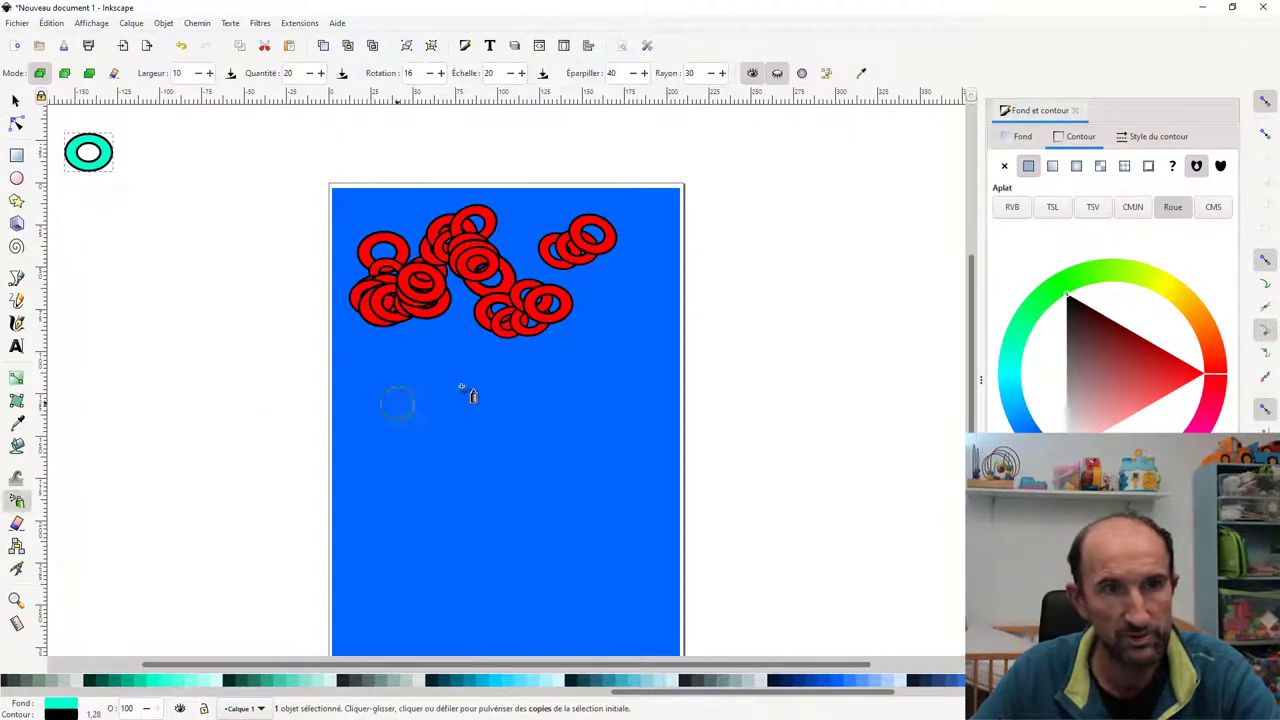
{"action": "left_click_drag", "start_coordinate": [381, 372], "coordinate": [628, 302]}
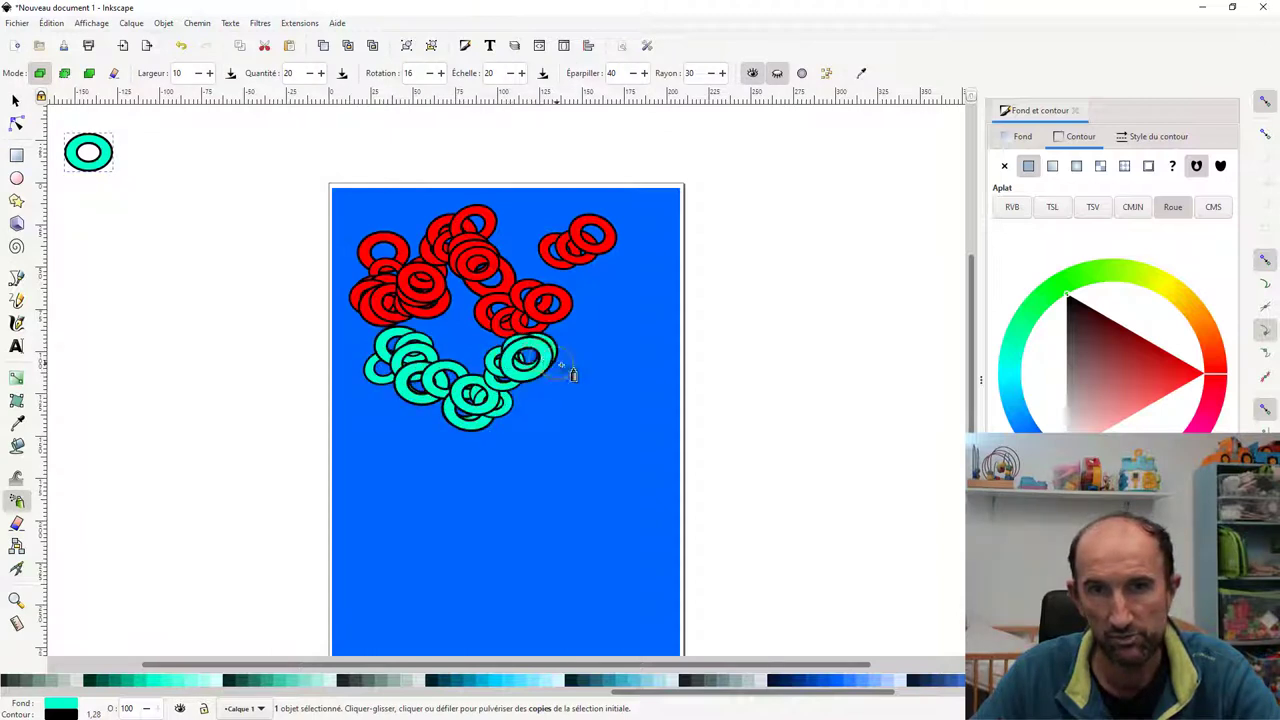
{"action": "key", "text": "Escape"}
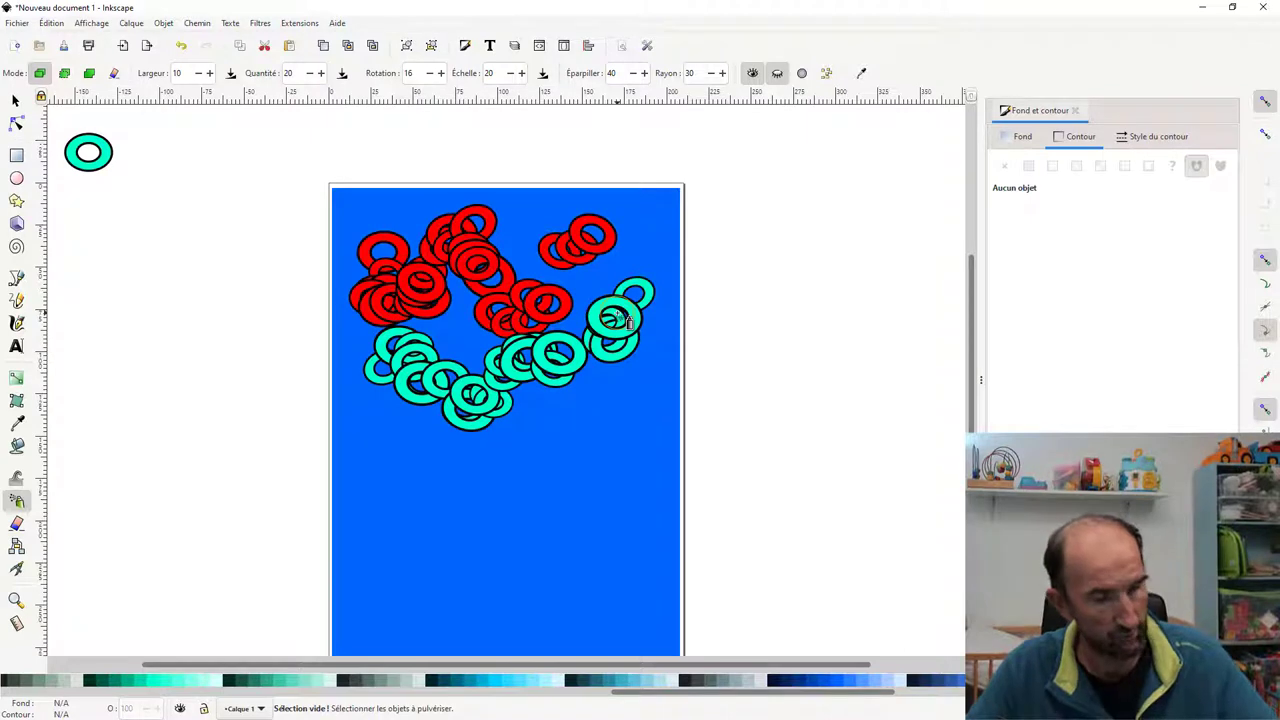
{"action": "key", "text": "ctrl+z"}
{"action": "key", "text": "ctrl+z"}
{"action": "key", "text": "ctrl+z"}
{"action": "left_click", "coordinate": [617, 313]}
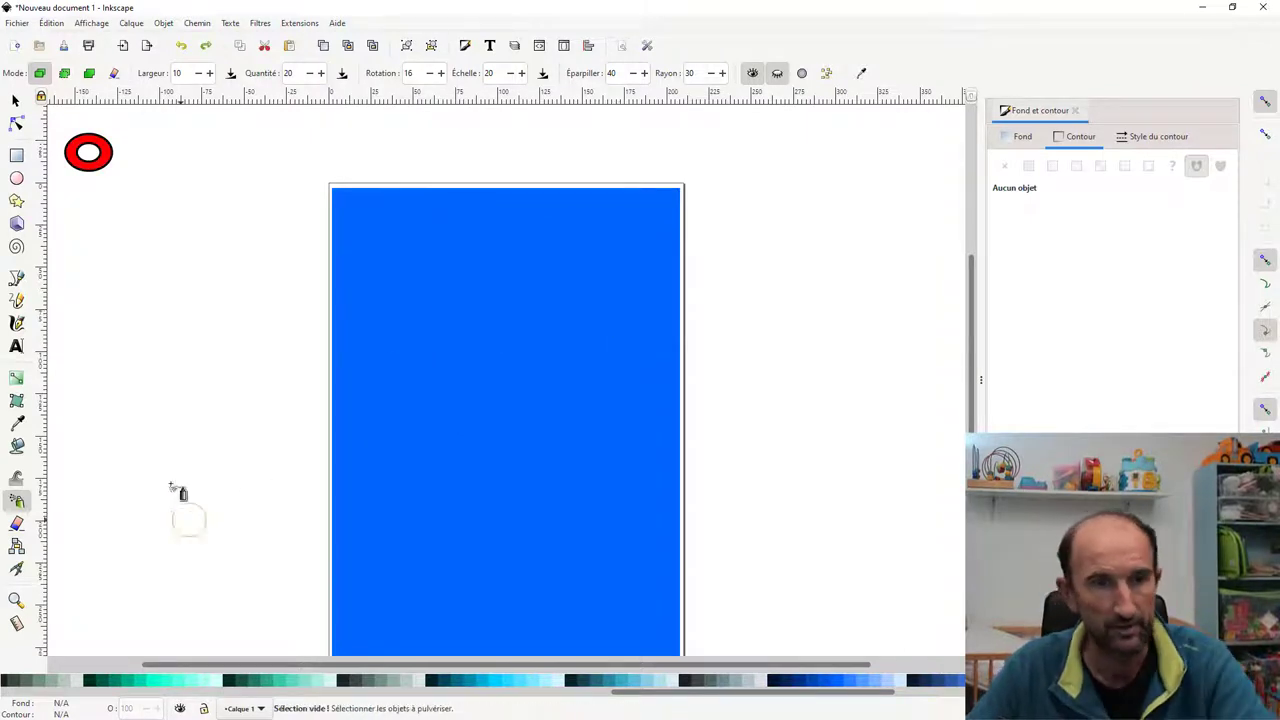
Step: Select the red ring and spray a wavy band of its clones along the page top
{"action": "left_click", "coordinate": [15, 100]}
{"action": "left_click", "coordinate": [79, 145]}
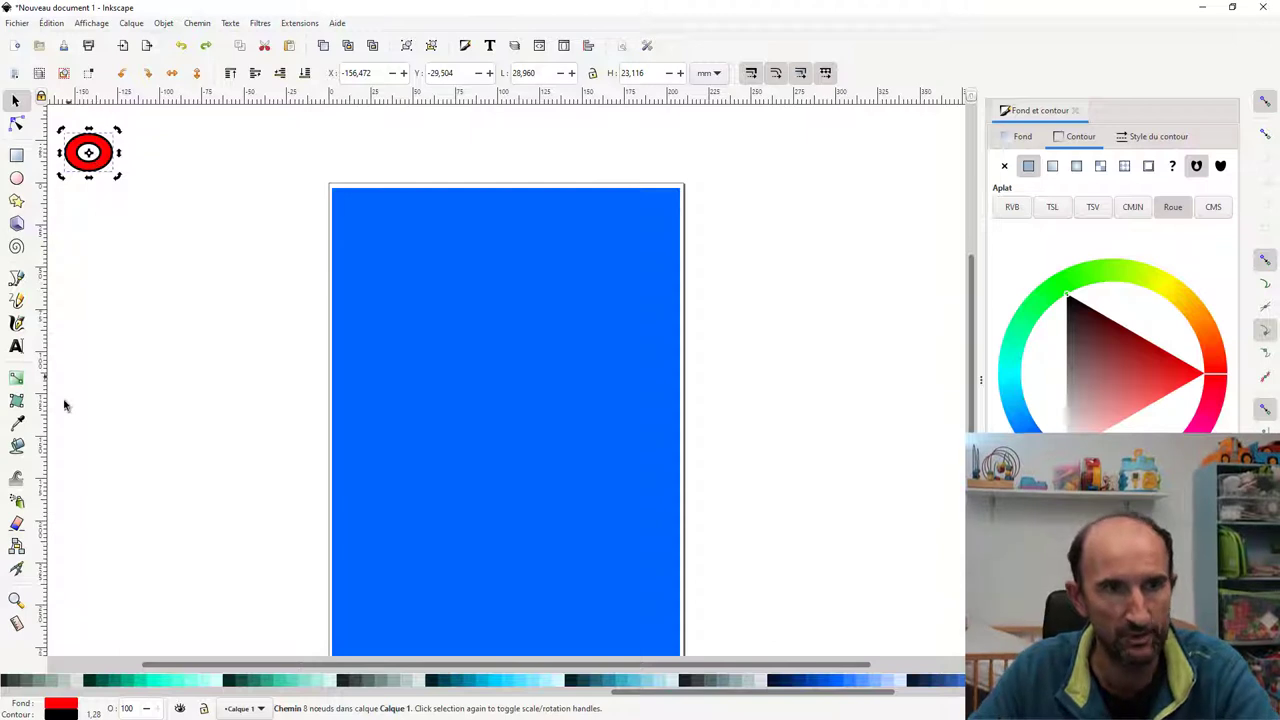
{"action": "left_click", "coordinate": [17, 500]}
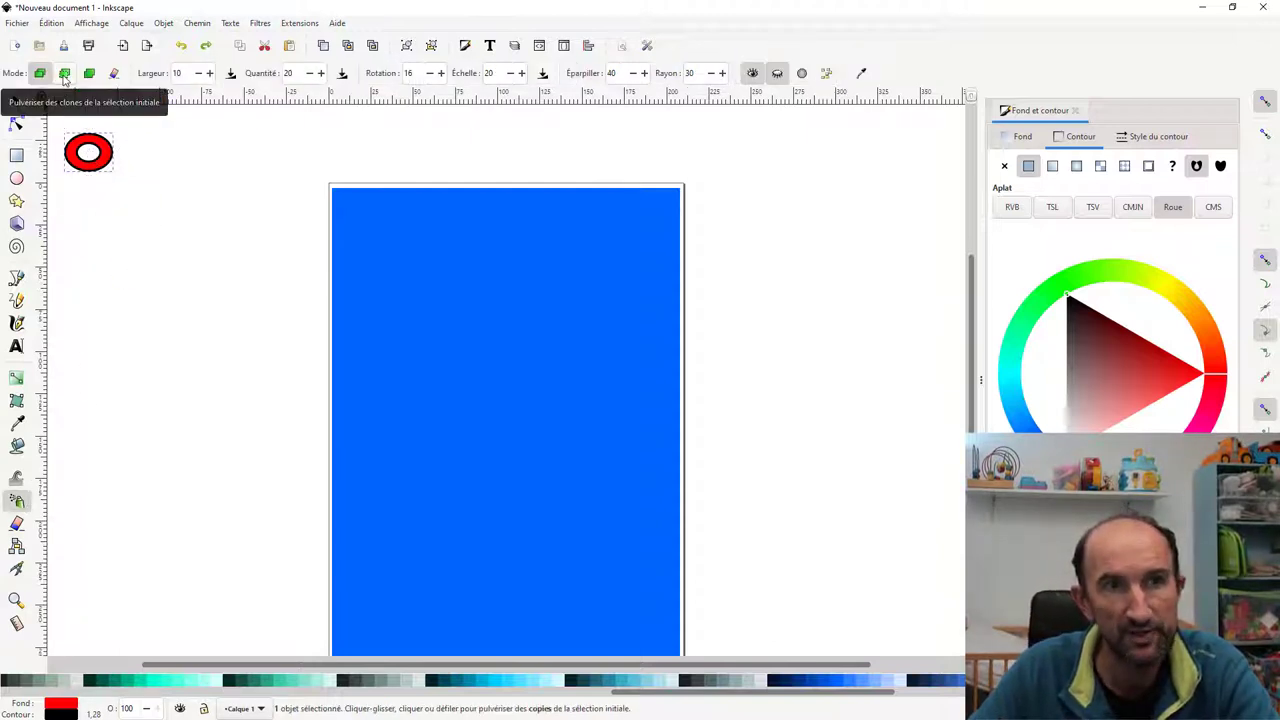
{"action": "left_click", "coordinate": [64, 73]}
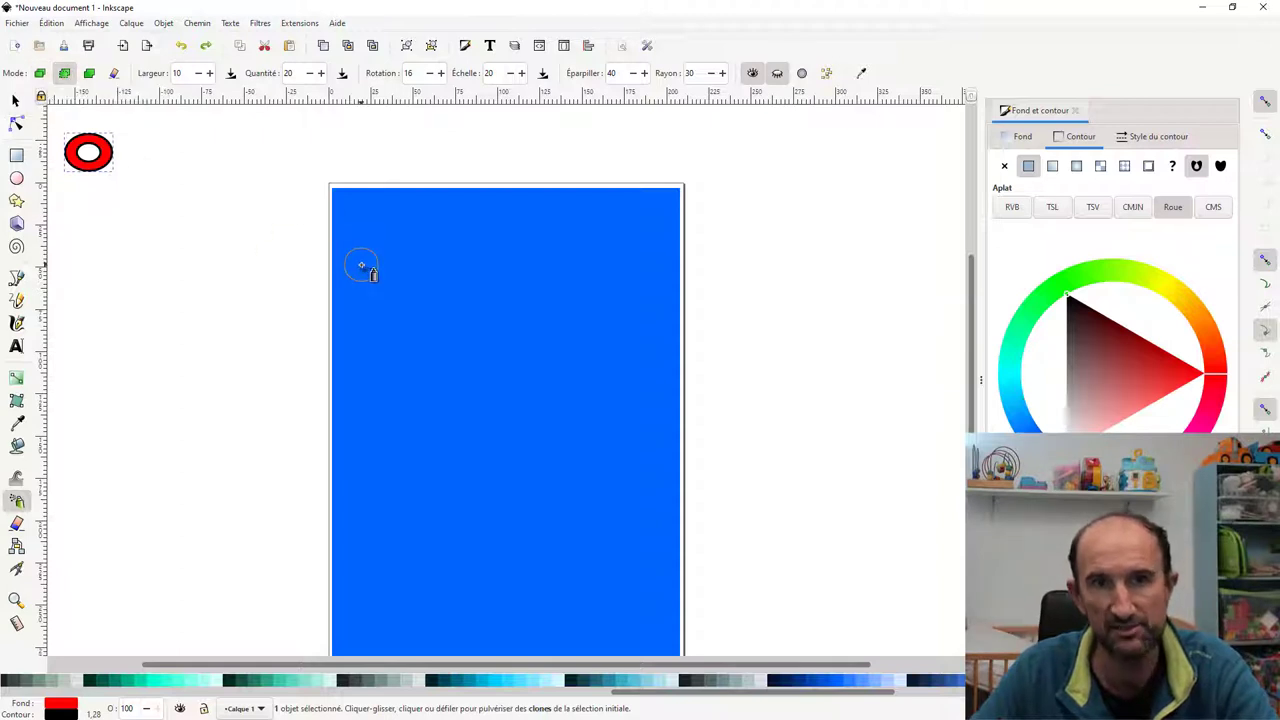
{"action": "mouse_move", "coordinate": [366, 260]}
{"action": "left_mouse_down"}
{"action": "mouse_move", "coordinate": [429, 286]}
{"action": "mouse_move", "coordinate": [491, 271]}
{"action": "mouse_move", "coordinate": [543, 314]}
{"action": "mouse_move", "coordinate": [619, 263]}
{"action": "mouse_move", "coordinate": [537, 333]}
{"action": "left_mouse_up"}
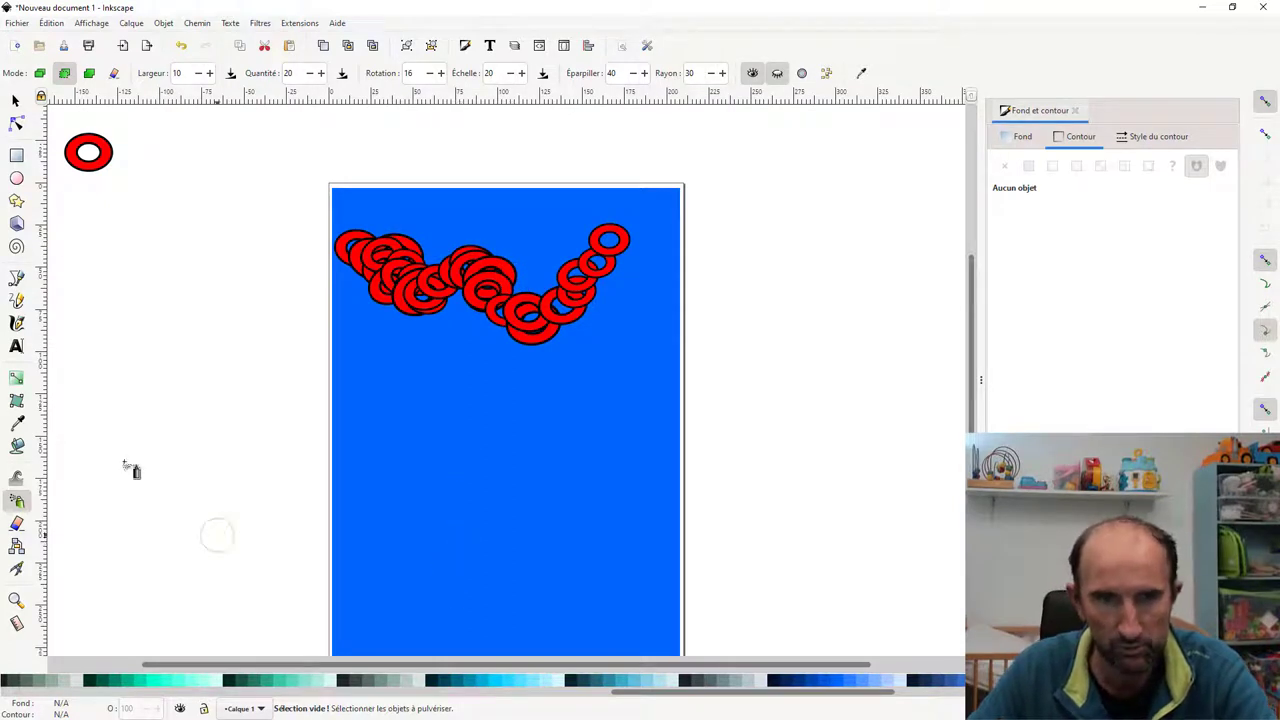
Step: Recolour the sample ring and its sprayed clones light cyan, nudging the ring slightly lower
{"action": "left_click", "coordinate": [16, 101]}
{"action": "left_click", "coordinate": [80, 140]}
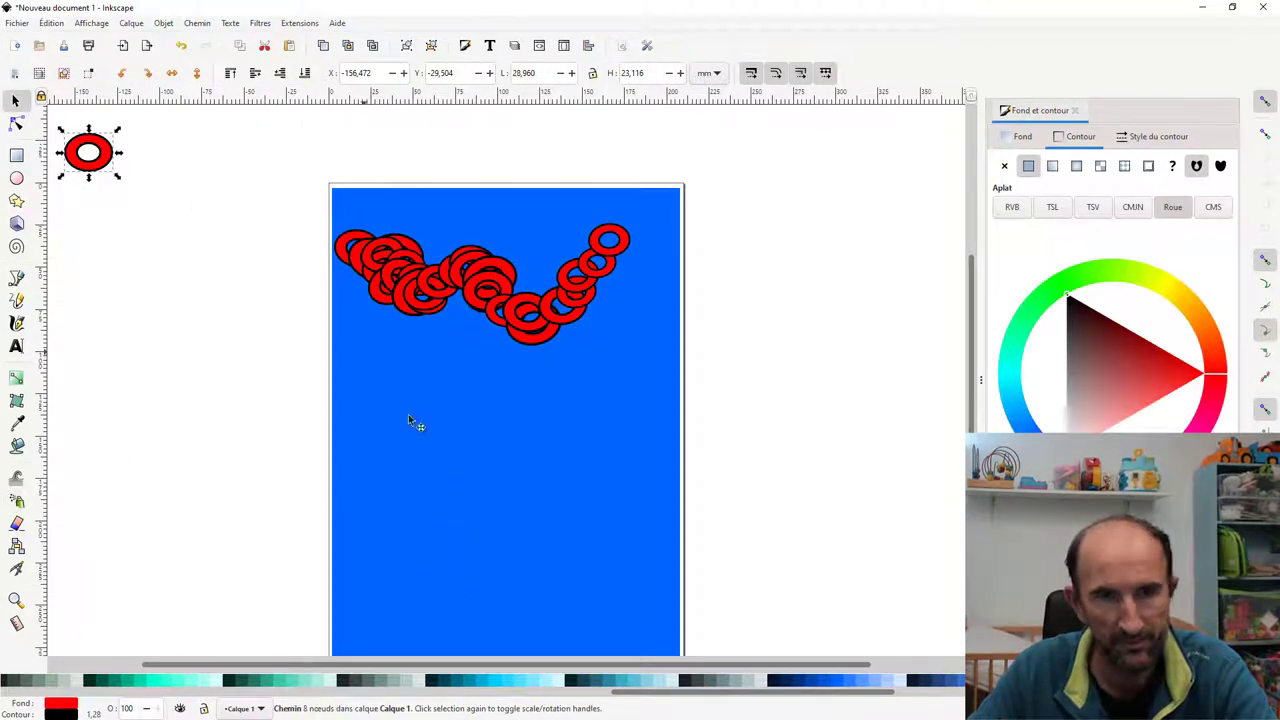
{"action": "left_click", "coordinate": [190, 681]}
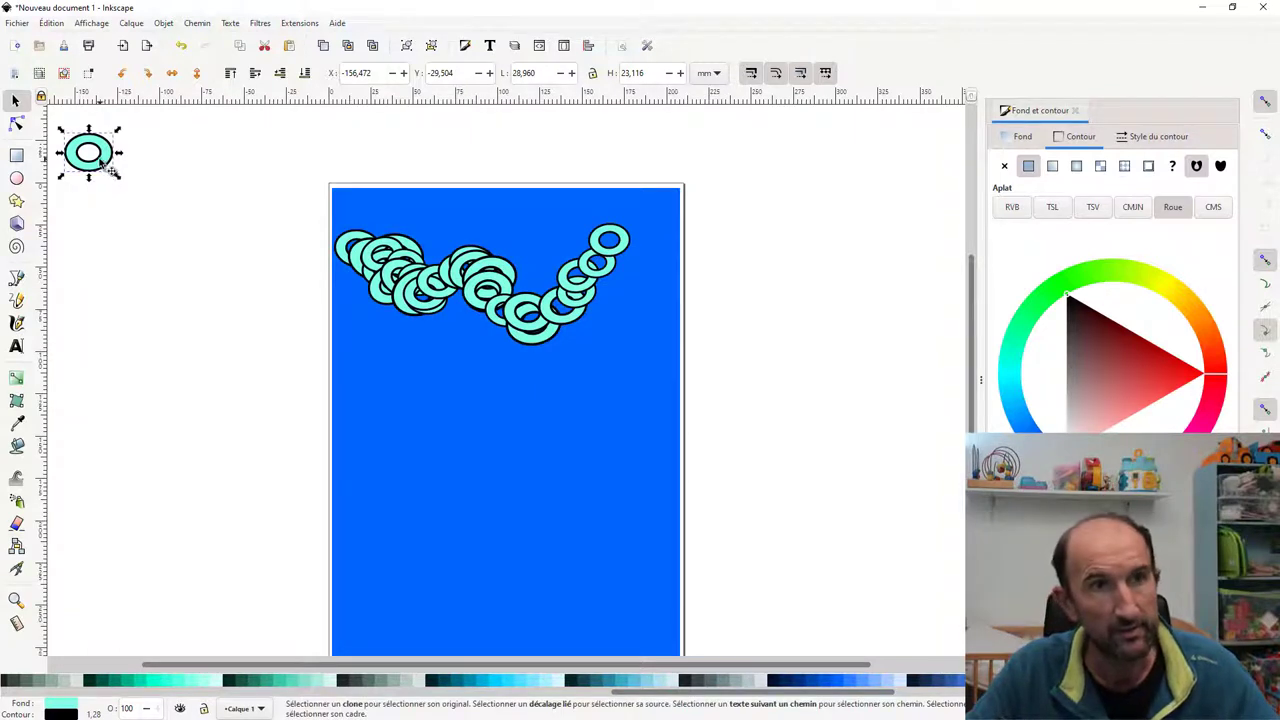
{"action": "left_click_drag", "start_coordinate": [107, 167], "coordinate": [106, 170]}
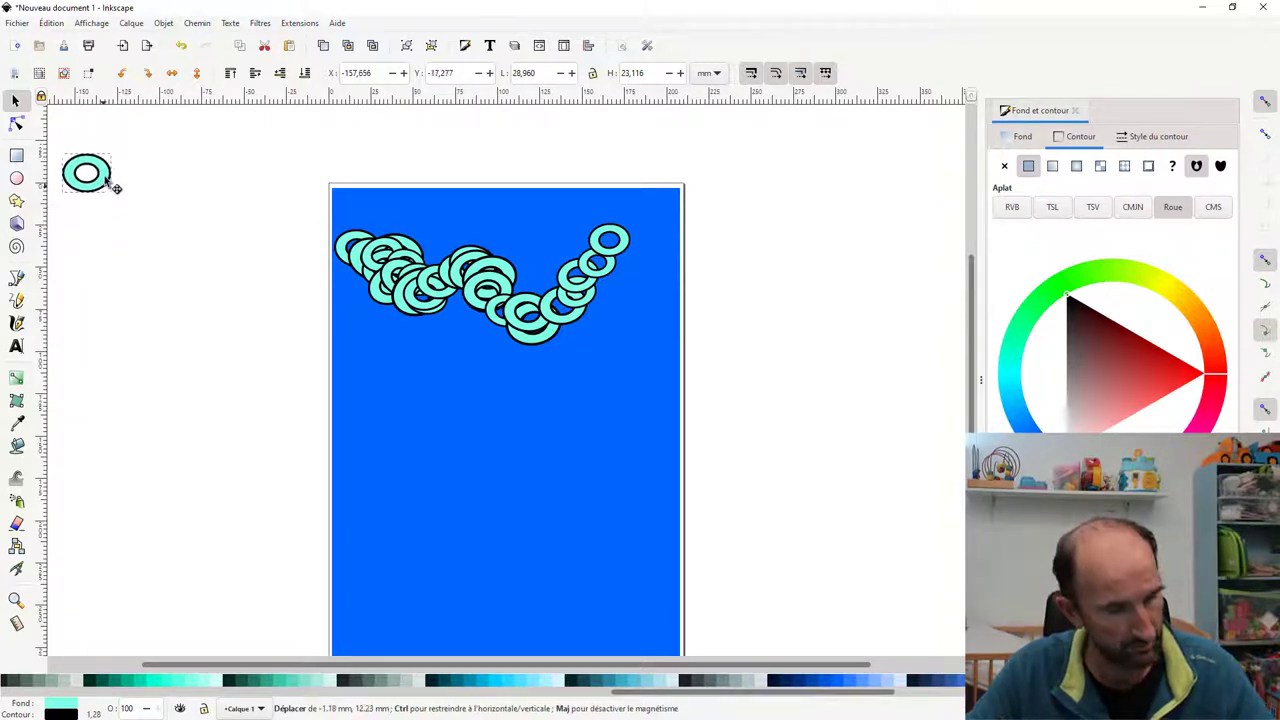
Step: Place a red duplicate ring below the original and spray red ring clones across the page middle
{"action": "key", "text": "ctrl+d"}
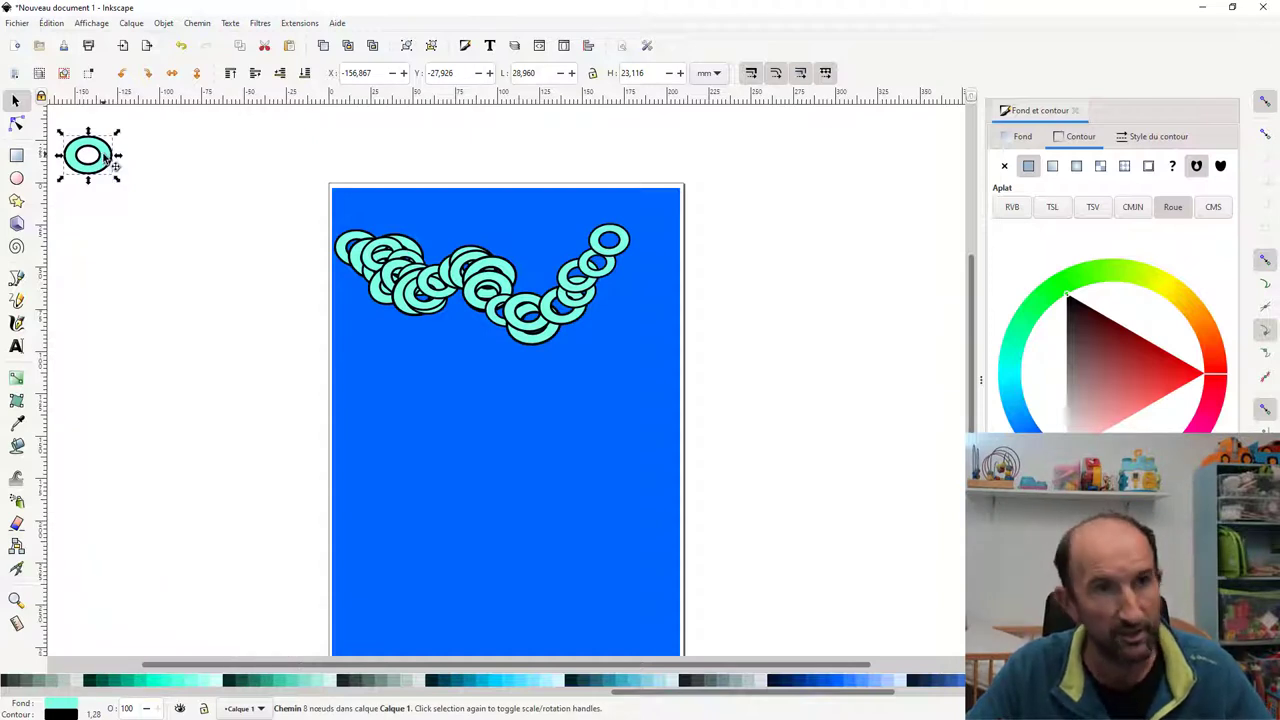
{"action": "left_click_drag", "start_coordinate": [106, 160], "coordinate": [97, 226]}
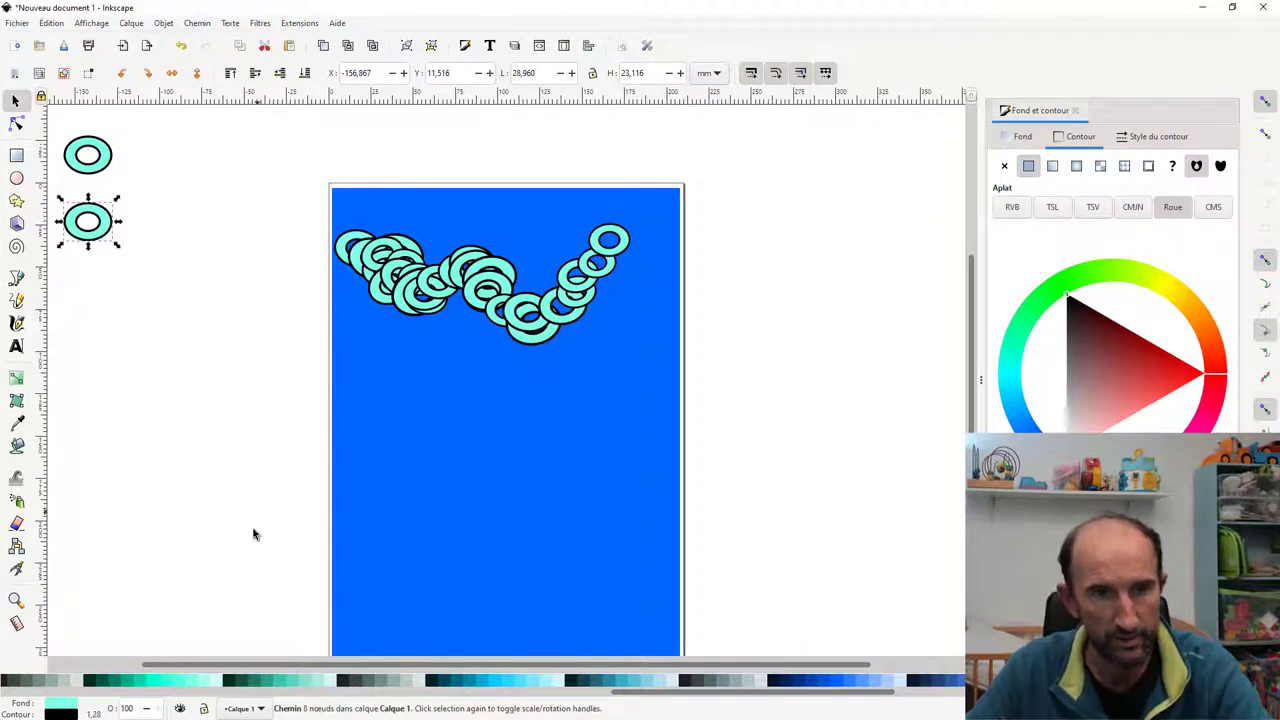
{"action": "left_click_drag", "start_coordinate": [652, 696], "coordinate": [75, 692]}
{"action": "left_click", "coordinate": [266, 681]}
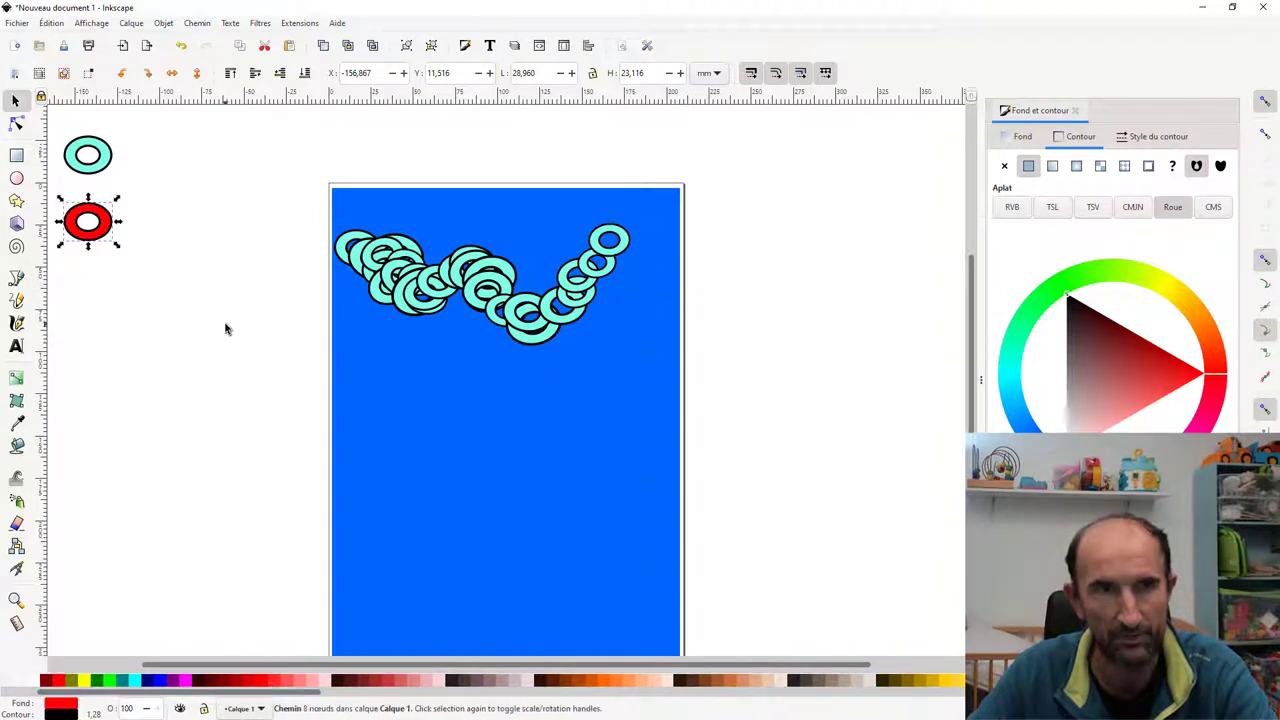
{"action": "left_click", "coordinate": [17, 501]}
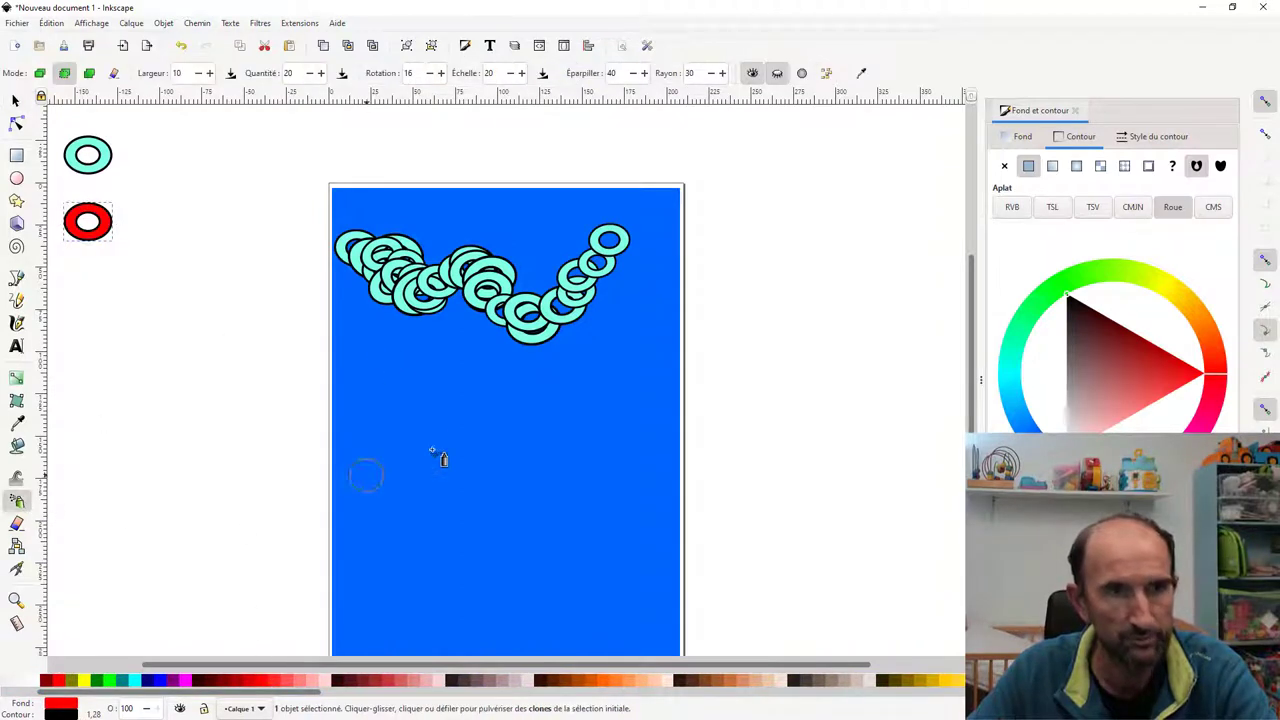
{"action": "mouse_move", "coordinate": [383, 366]}
{"action": "left_mouse_down"}
{"action": "mouse_move", "coordinate": [428, 380]}
{"action": "mouse_move", "coordinate": [480, 434]}
{"action": "mouse_move", "coordinate": [580, 400]}
{"action": "mouse_move", "coordinate": [640, 360]}
{"action": "left_mouse_up"}
Step: Spray a curving band of light cyan ring clones from the cyan sample ring across the lower page
{"action": "key", "text": "Escape"}
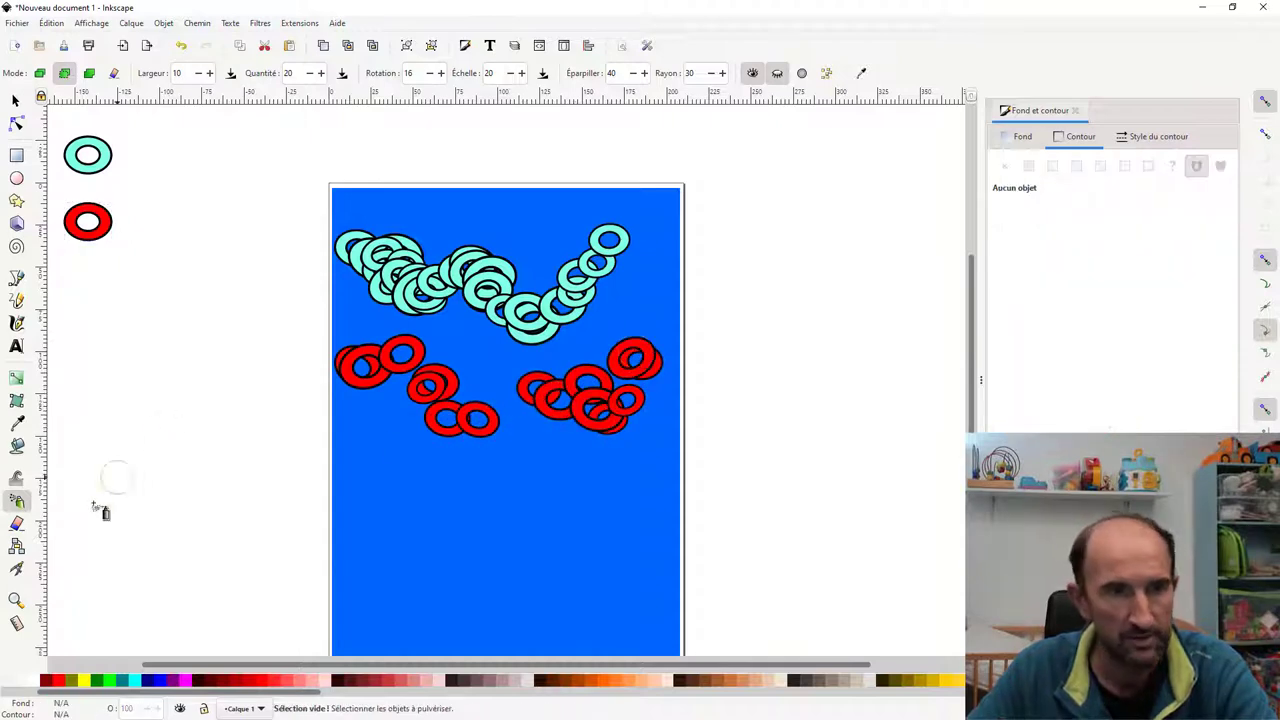
{"action": "left_click", "coordinate": [15, 100]}
{"action": "left_click", "coordinate": [88, 221]}
{"action": "left_click", "coordinate": [88, 155]}
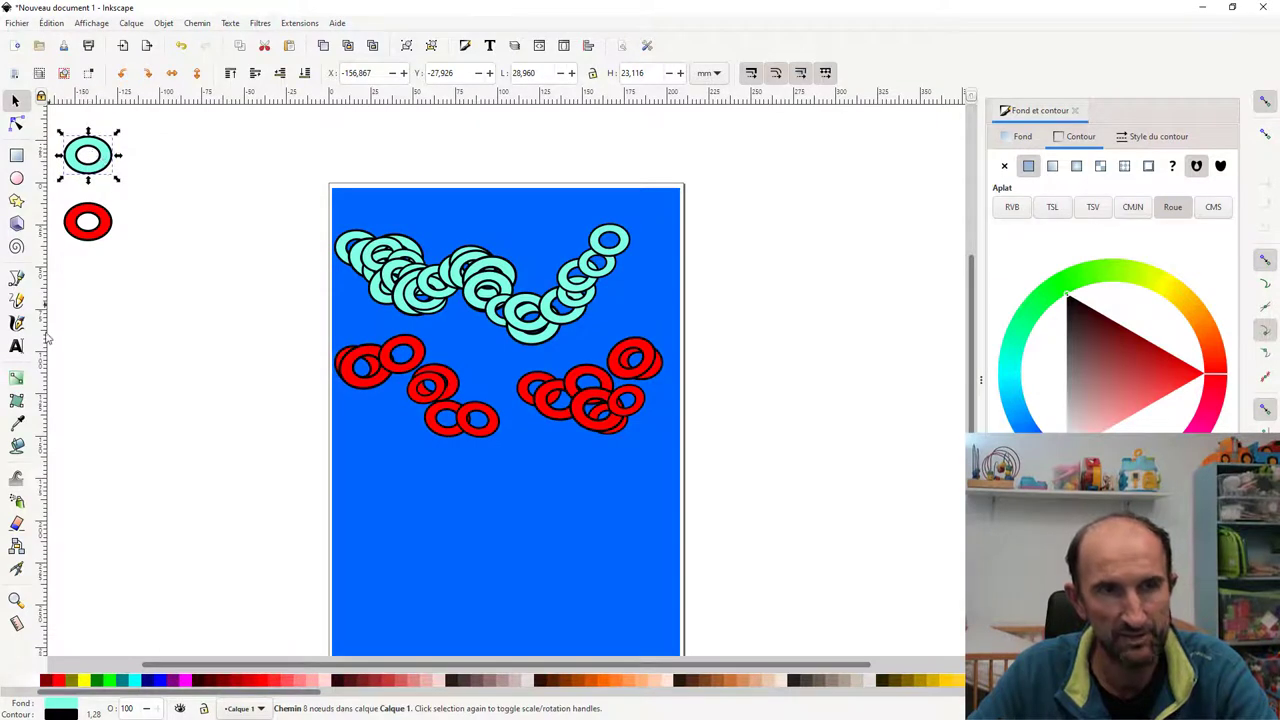
{"action": "left_click", "coordinate": [17, 501]}
{"action": "mouse_move", "coordinate": [371, 484]}
{"action": "left_mouse_down"}
{"action": "mouse_move", "coordinate": [549, 509]}
{"action": "mouse_move", "coordinate": [634, 457]}
{"action": "mouse_move", "coordinate": [578, 455]}
{"action": "left_mouse_up"}
Step: Clear the selection and reselect the cyan sample ring
{"action": "key", "text": "Escape"}
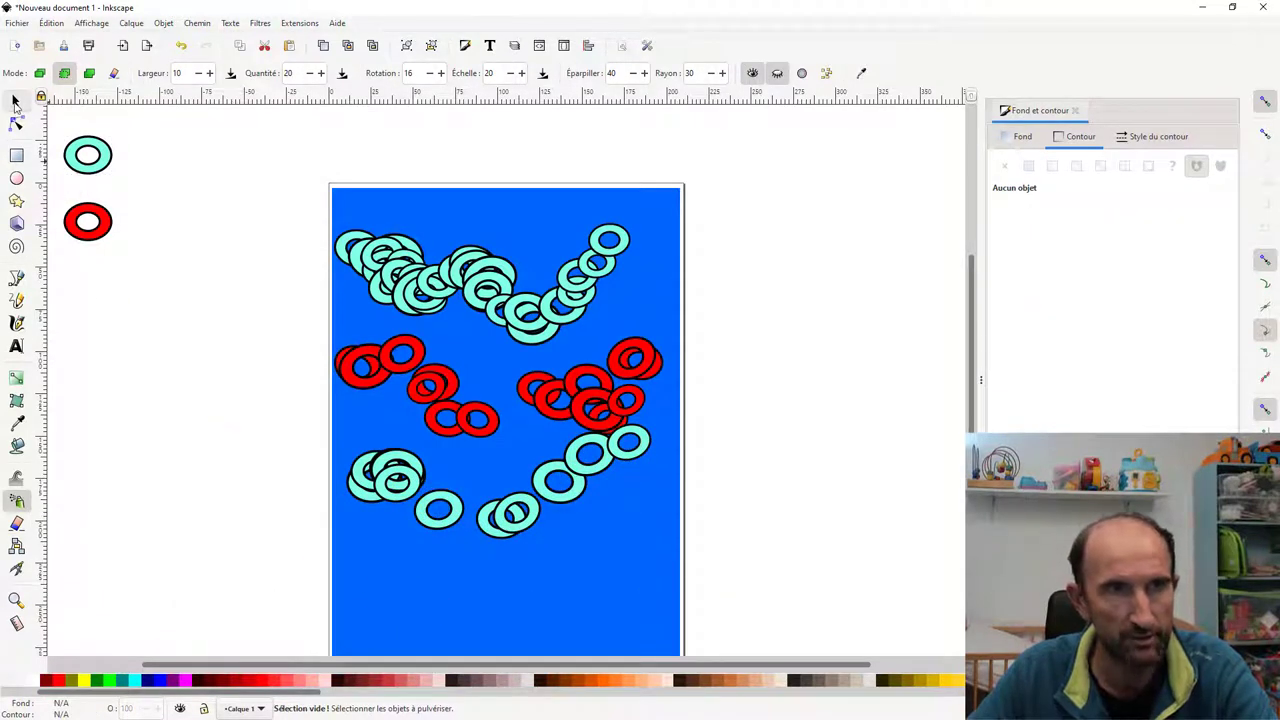
{"action": "left_click", "coordinate": [15, 101]}
{"action": "left_click", "coordinate": [87, 148]}
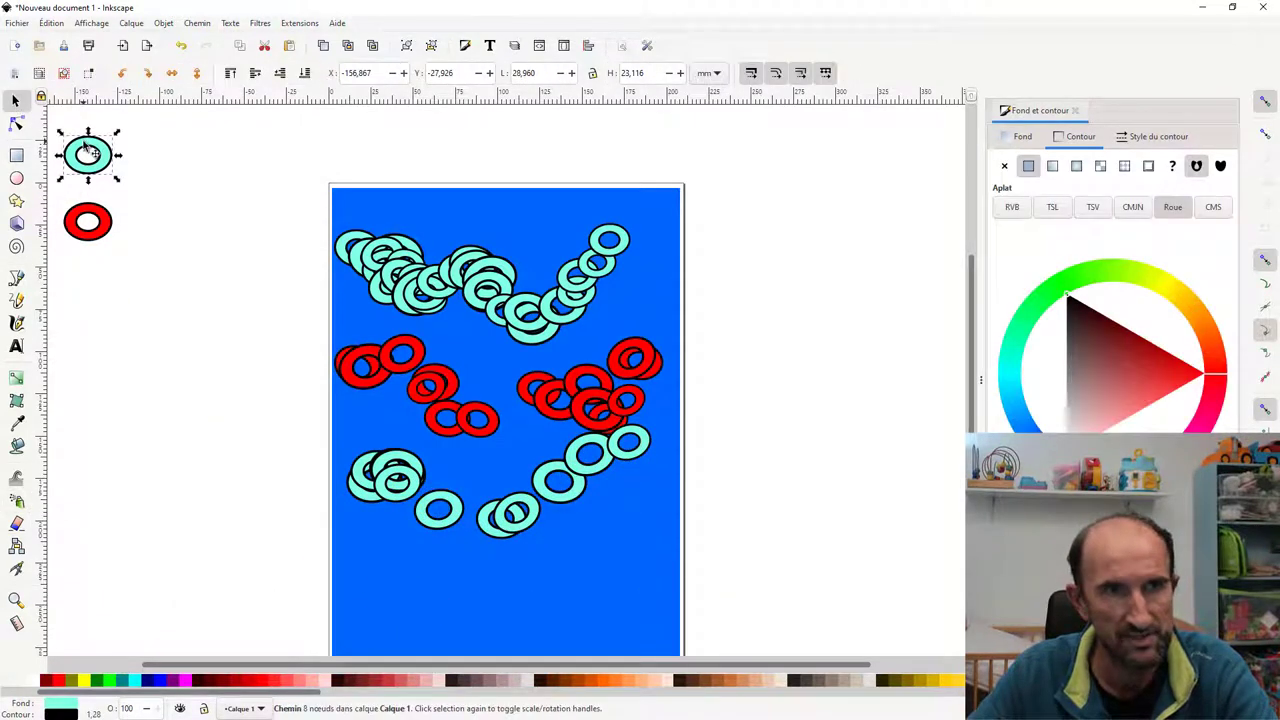
Step: Make the cyan ring and its clones orange and squash the ring into a flatter oval
{"action": "left_click", "coordinate": [605, 681]}
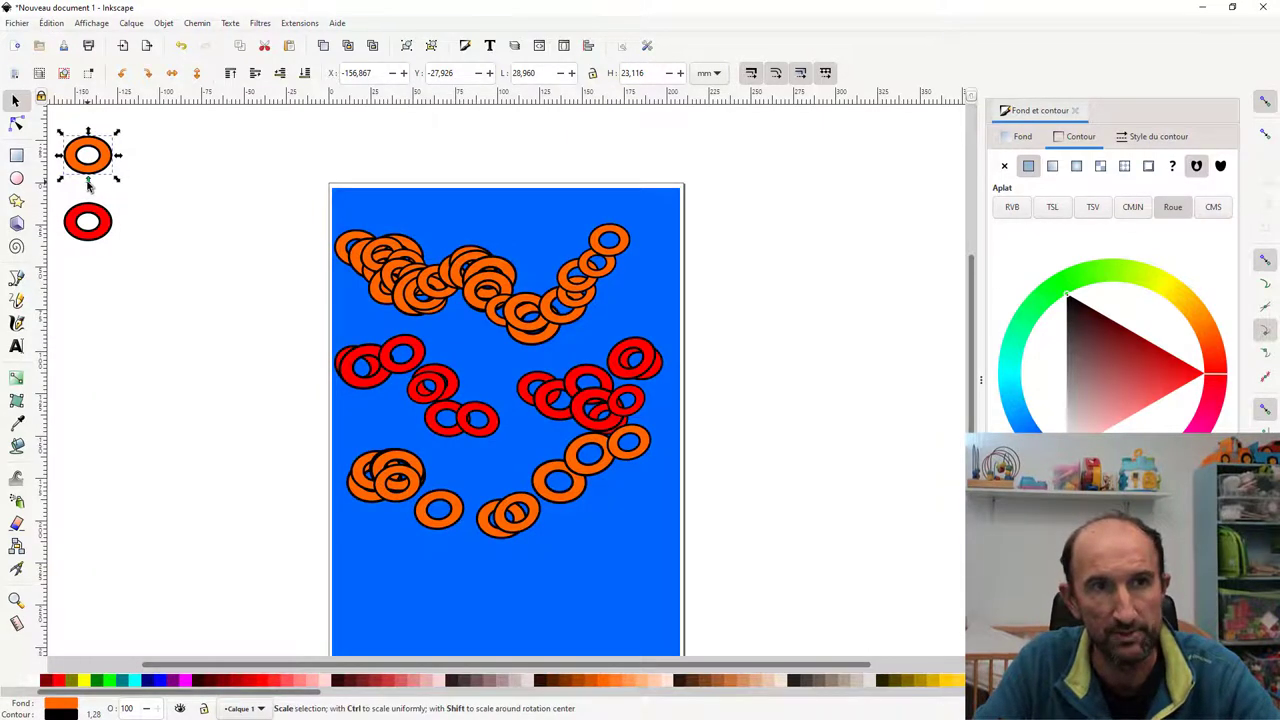
{"action": "left_click_drag", "start_coordinate": [89, 181], "coordinate": [89, 192]}
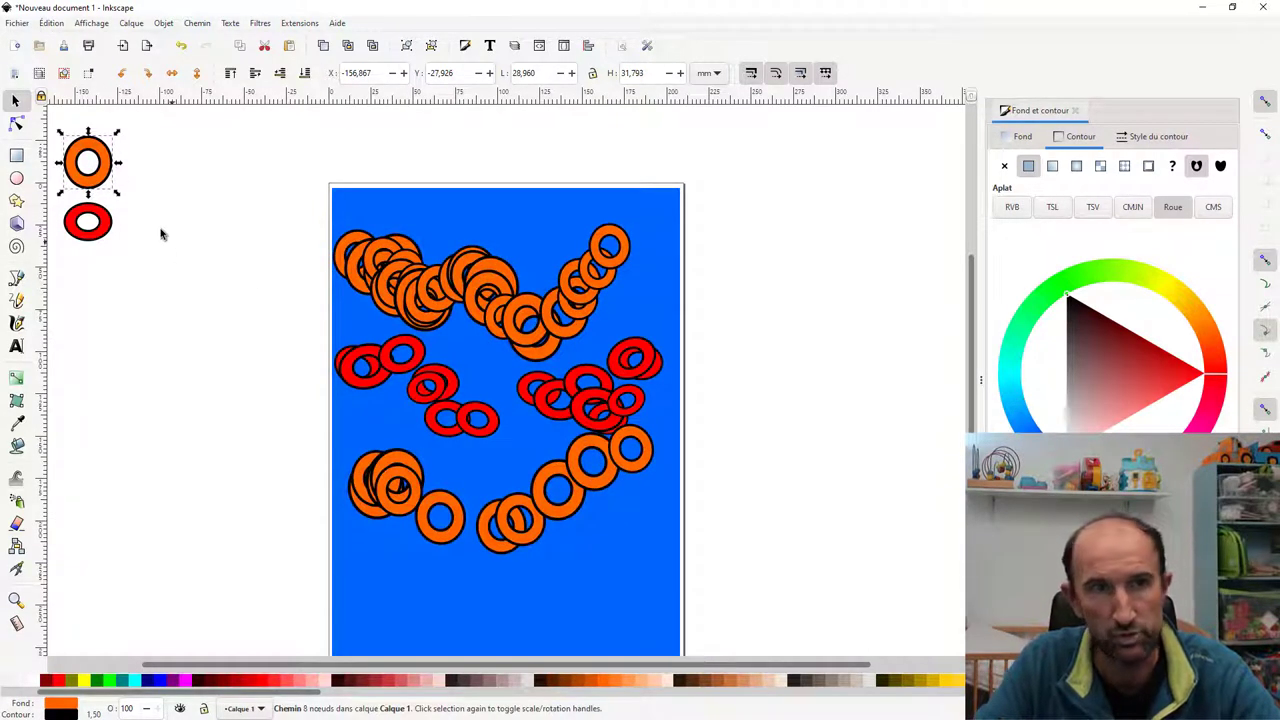
{"action": "left_click_drag", "start_coordinate": [88, 193], "coordinate": [88, 175]}
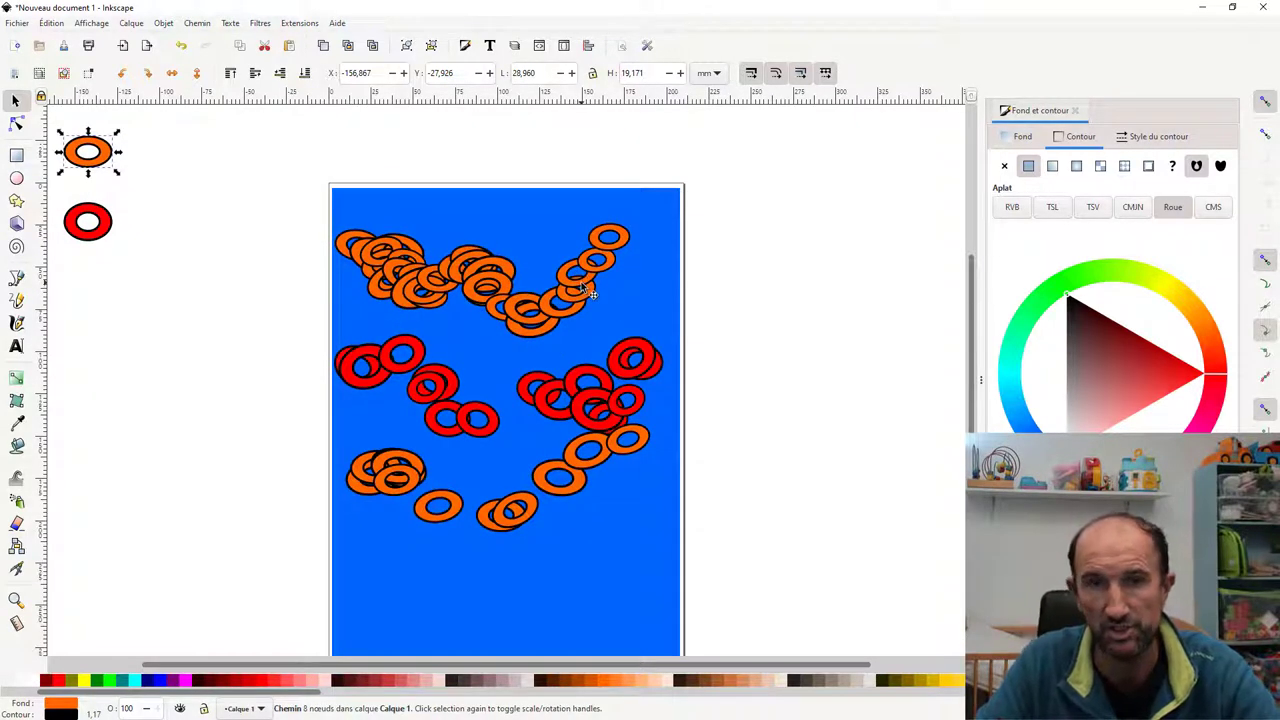
{"action": "left_click", "coordinate": [232, 250]}
{"action": "key", "text": "a"}
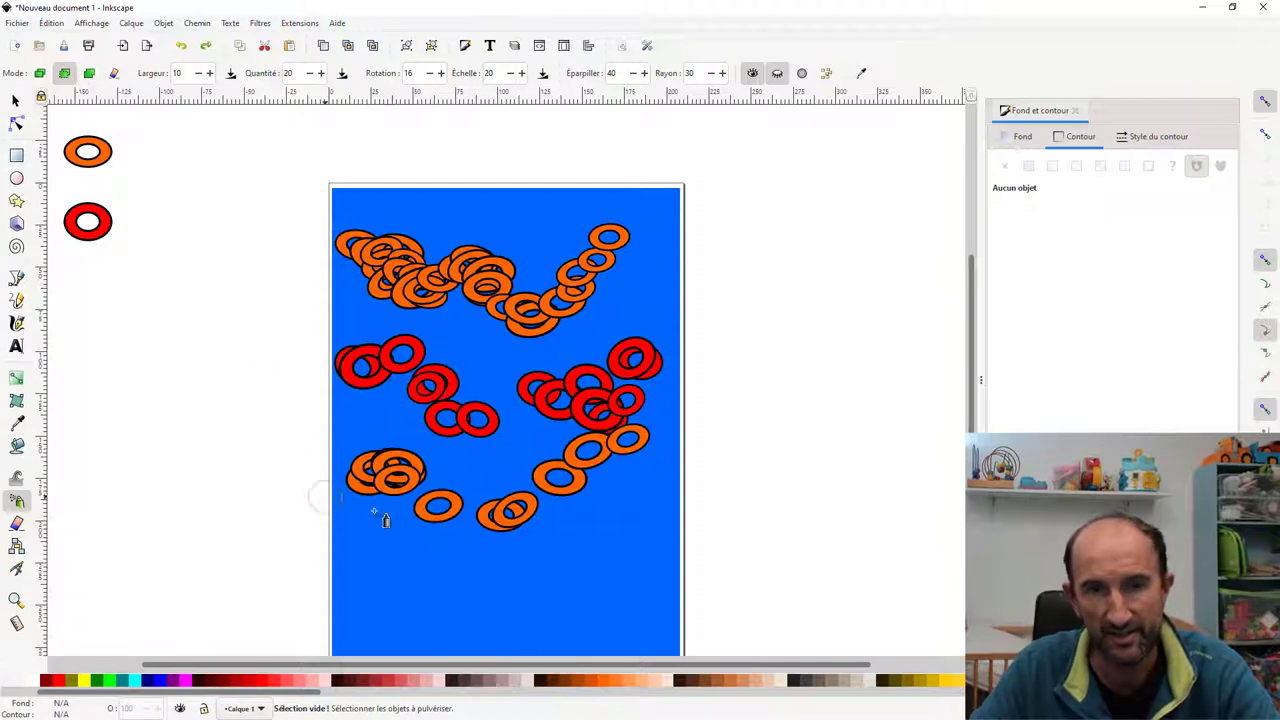
Step: Spray orange ring clusters near the page bottom, then a single-path merged orange blob over them
{"action": "left_click", "coordinate": [450, 560]}
{"action": "left_click_drag", "start_coordinate": [463, 567], "coordinate": [477, 598]}
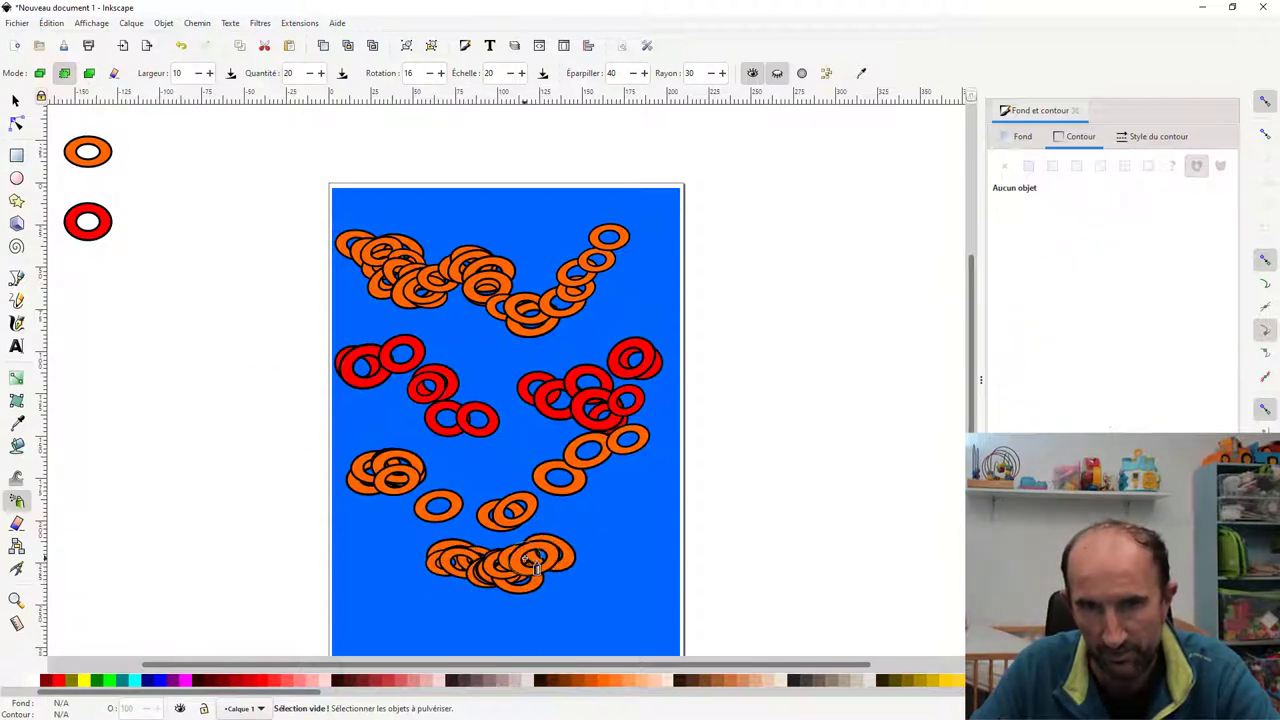
{"action": "left_click_drag", "start_coordinate": [535, 567], "coordinate": [480, 590]}
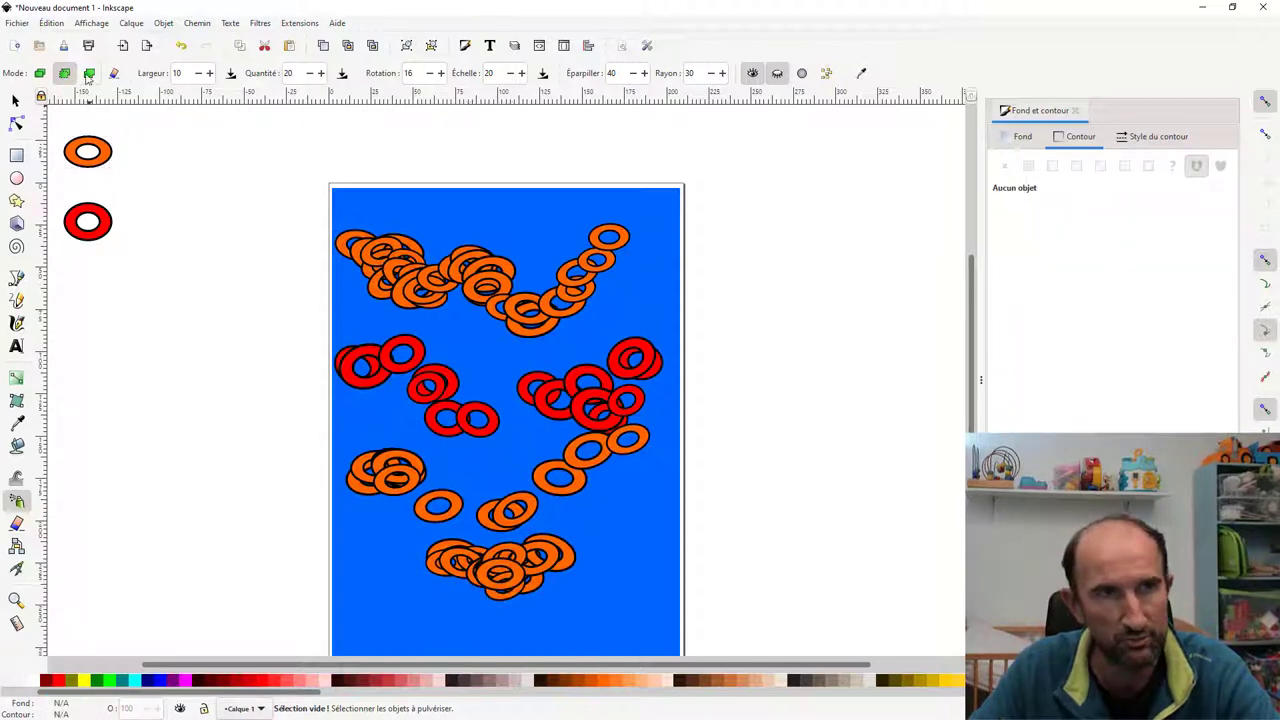
{"action": "left_click", "coordinate": [89, 74]}
{"action": "left_click_drag", "start_coordinate": [455, 552], "coordinate": [593, 562]}
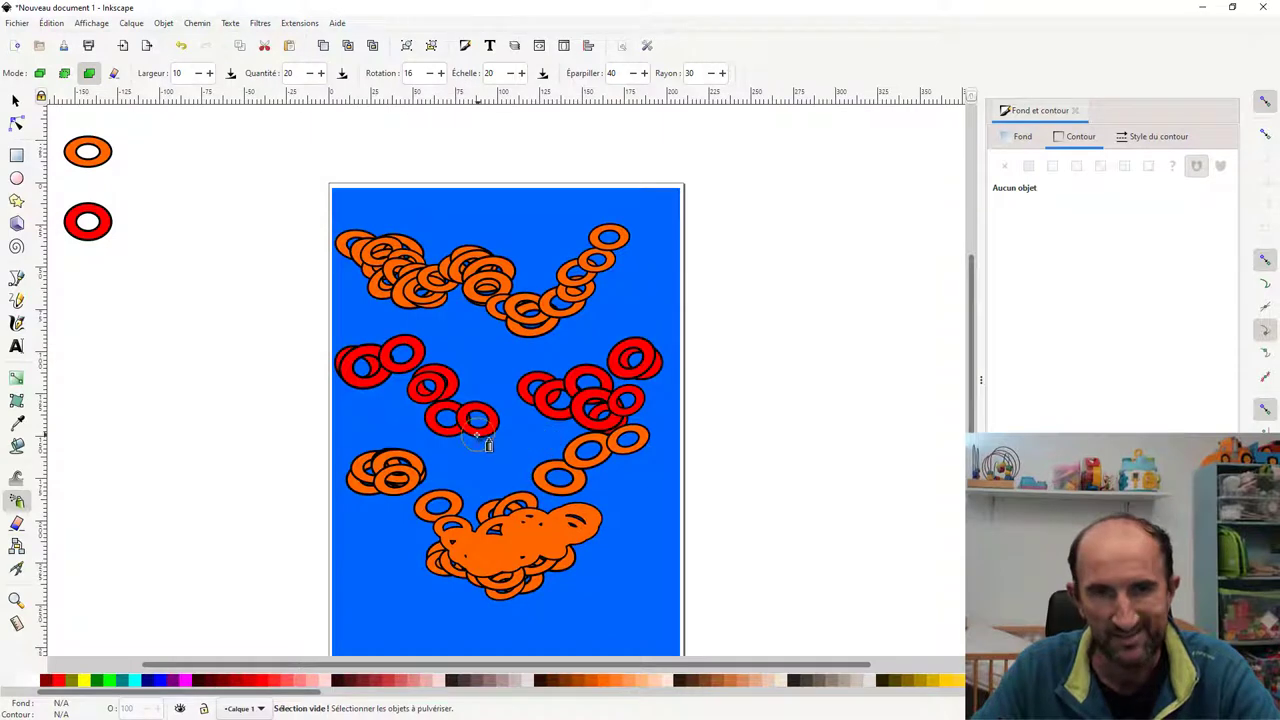
Step: Draw two overlapping orange squares beside the page and give both a solid black outline
{"action": "left_click", "coordinate": [16, 156]}
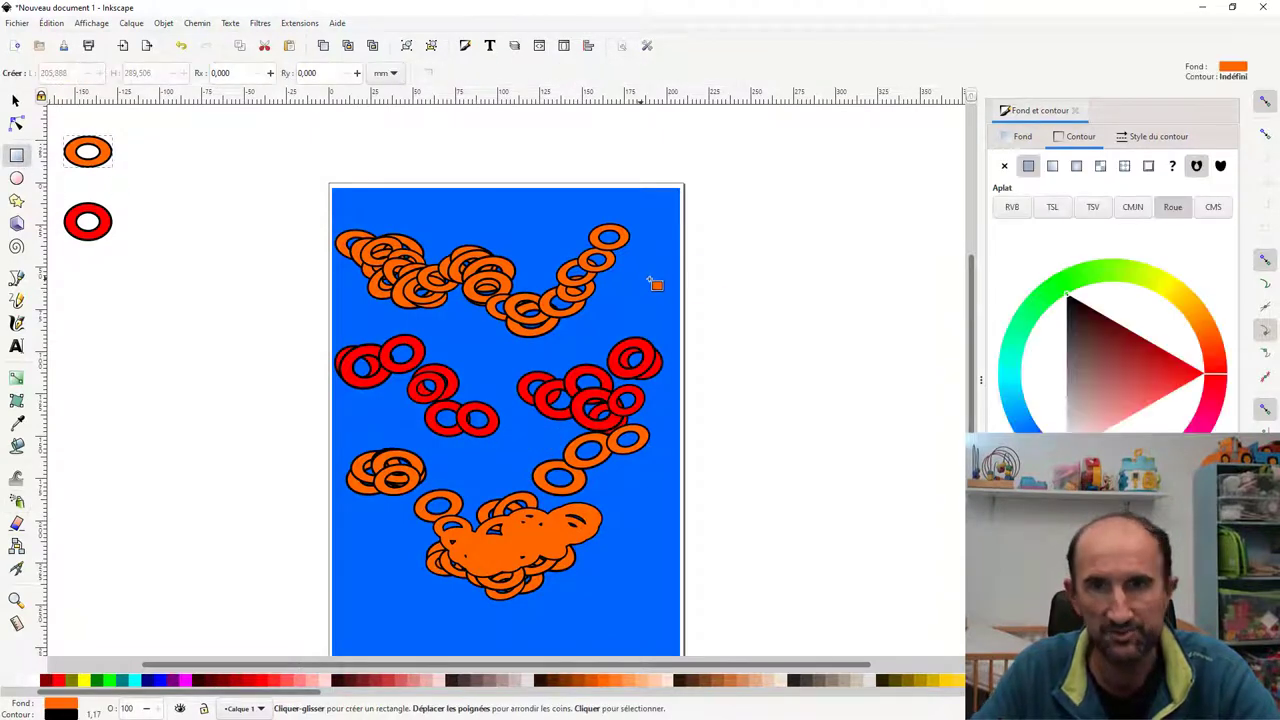
{"action": "left_click_drag", "start_coordinate": [741, 270], "coordinate": [855, 380]}
{"action": "left_click", "coordinate": [15, 101]}
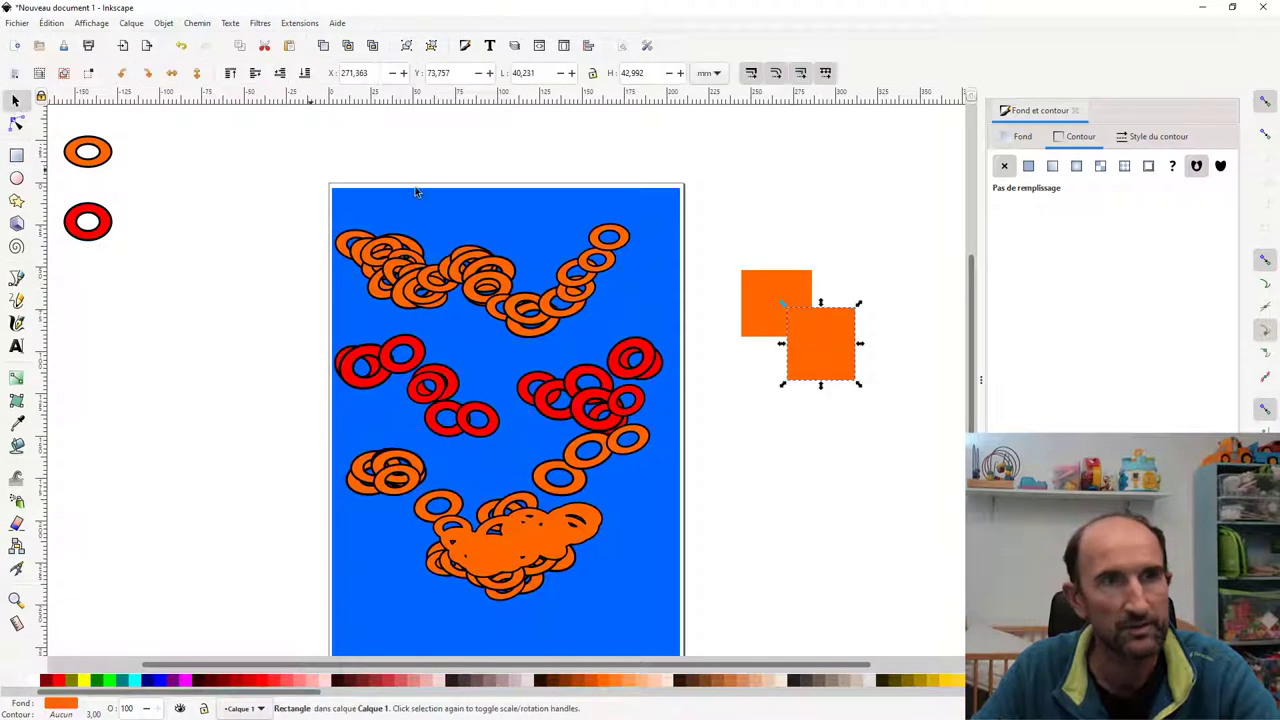
{"action": "left_click_drag", "start_coordinate": [739, 237], "coordinate": [800, 352]}
{"action": "left_click_drag", "start_coordinate": [873, 420], "coordinate": [873, 420]}
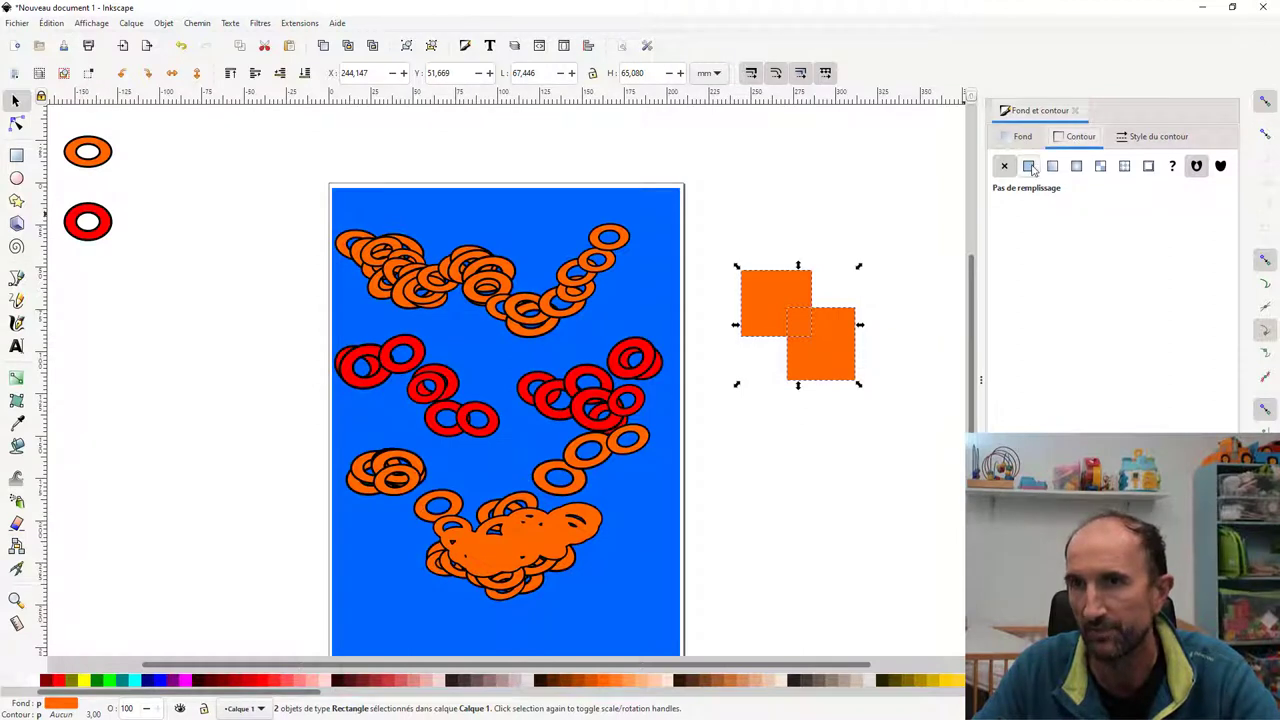
{"action": "left_click", "coordinate": [1029, 166]}
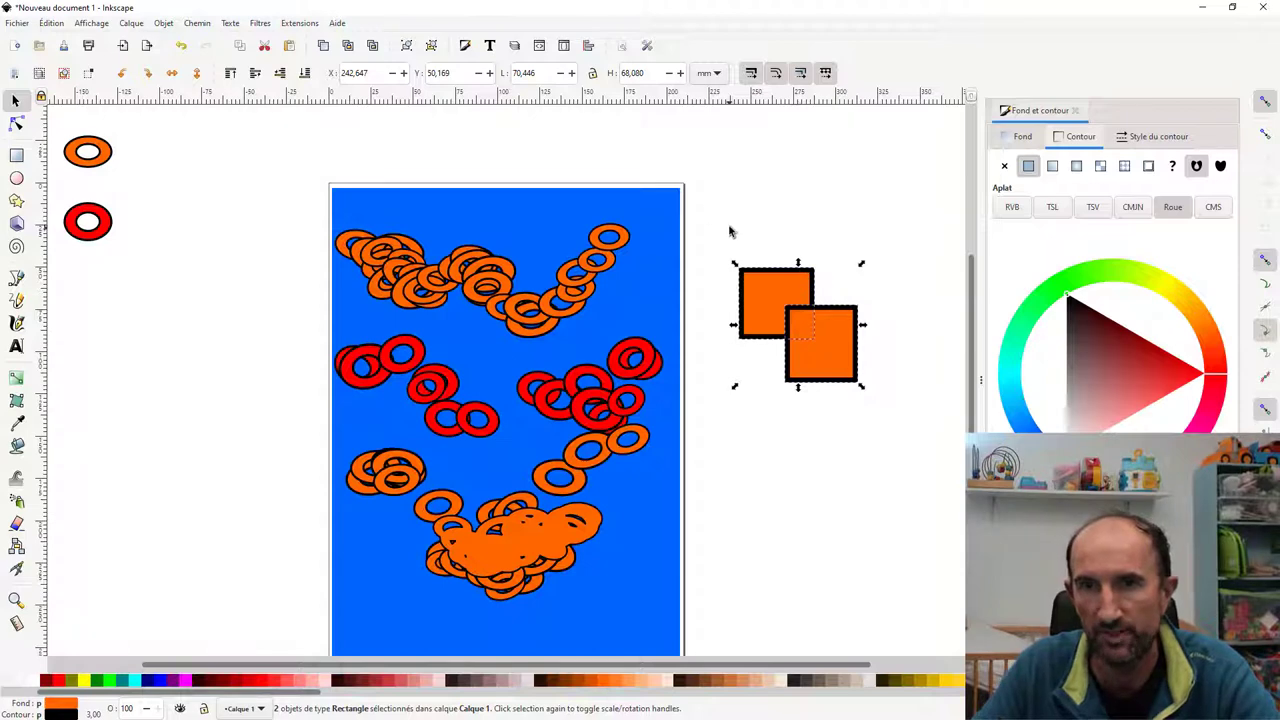
Step: Unite the two outlined squares into one stepped shape with Path > Union
{"action": "left_click_drag", "start_coordinate": [716, 224], "coordinate": [779, 348]}
{"action": "left_click_drag", "start_coordinate": [896, 432], "coordinate": [896, 432]}
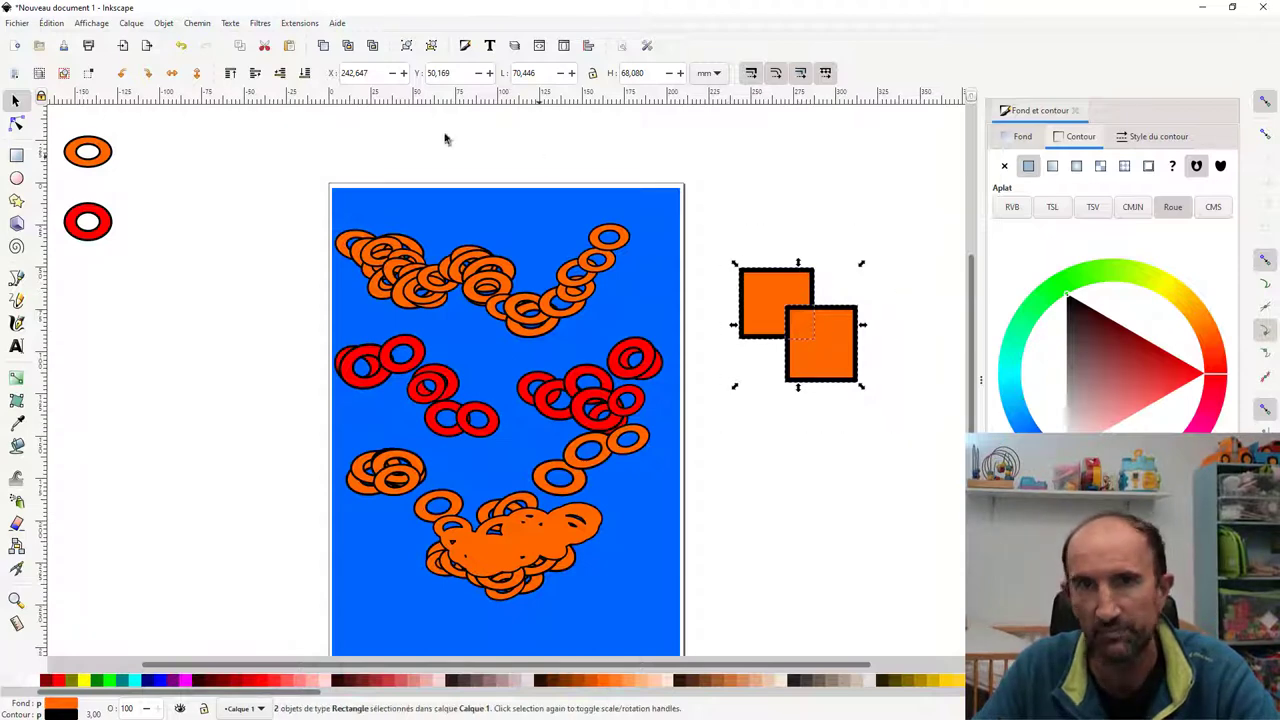
{"action": "left_click", "coordinate": [195, 23]}
{"action": "left_click", "coordinate": [218, 88]}
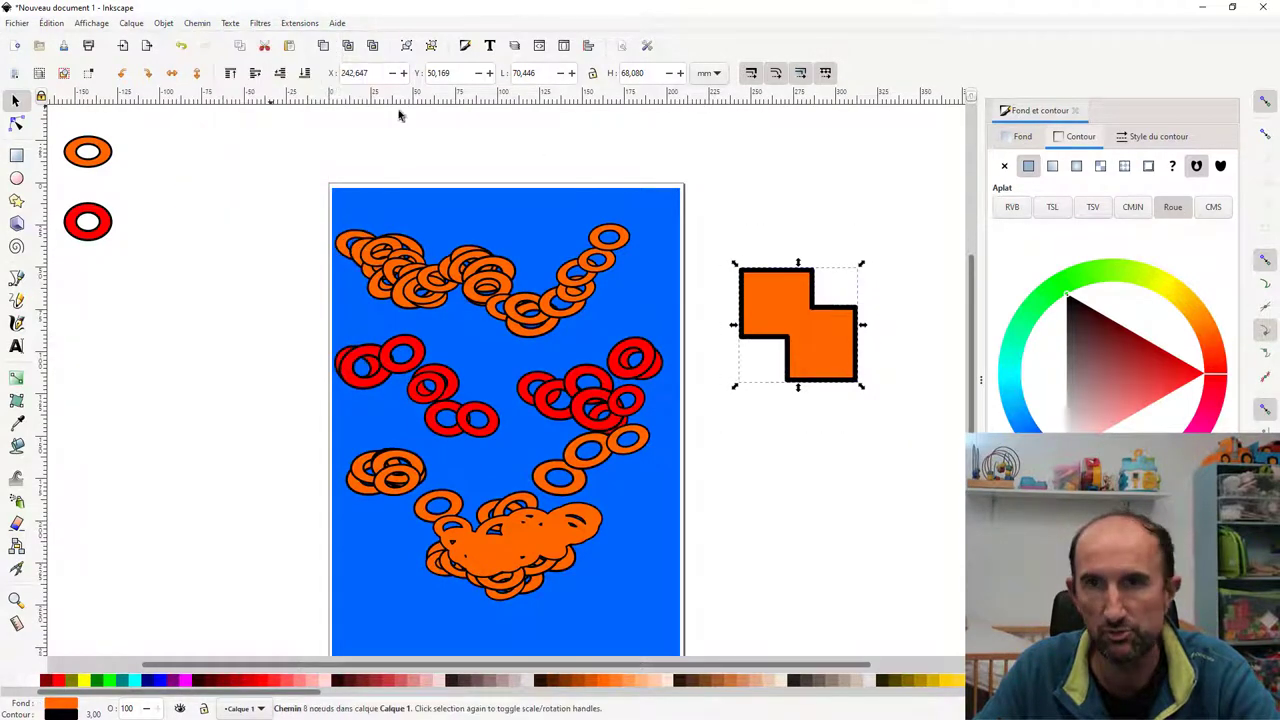
{"action": "left_click", "coordinate": [788, 428]}
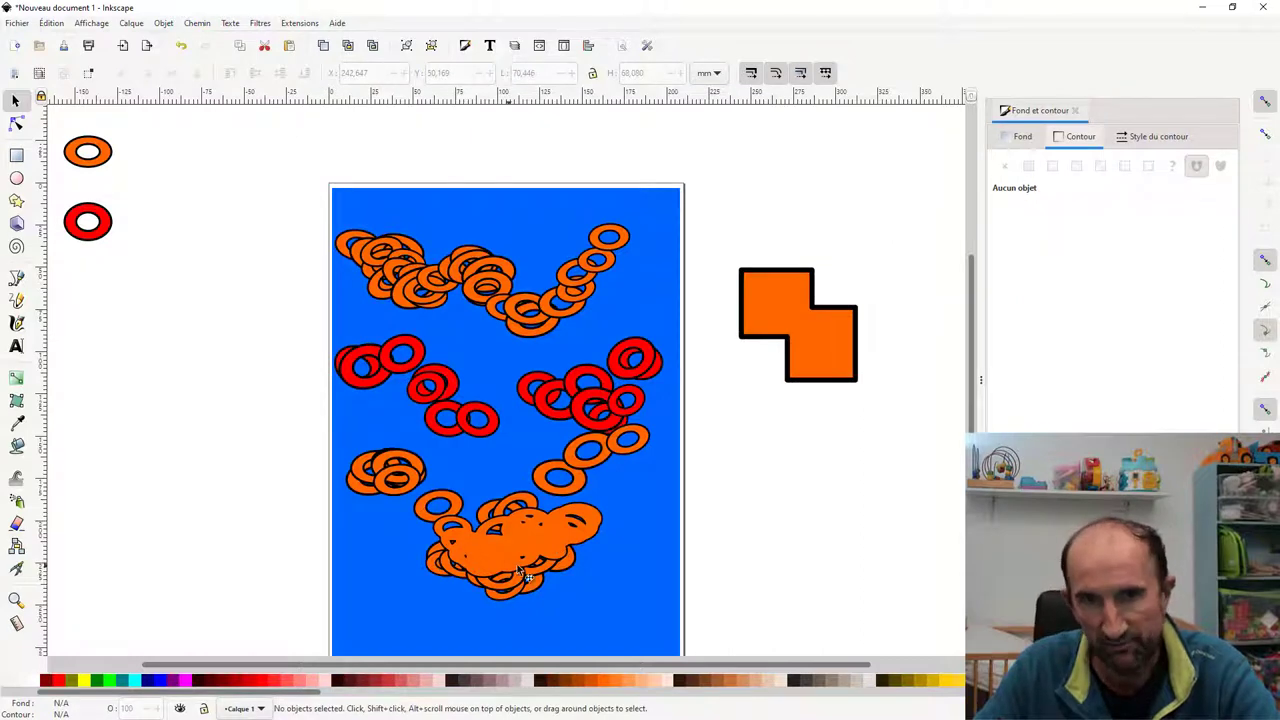
Step: Spray orange rings from the orange sample ring near the page bottom
{"action": "left_click", "coordinate": [86, 156]}
{"action": "left_click", "coordinate": [17, 502]}
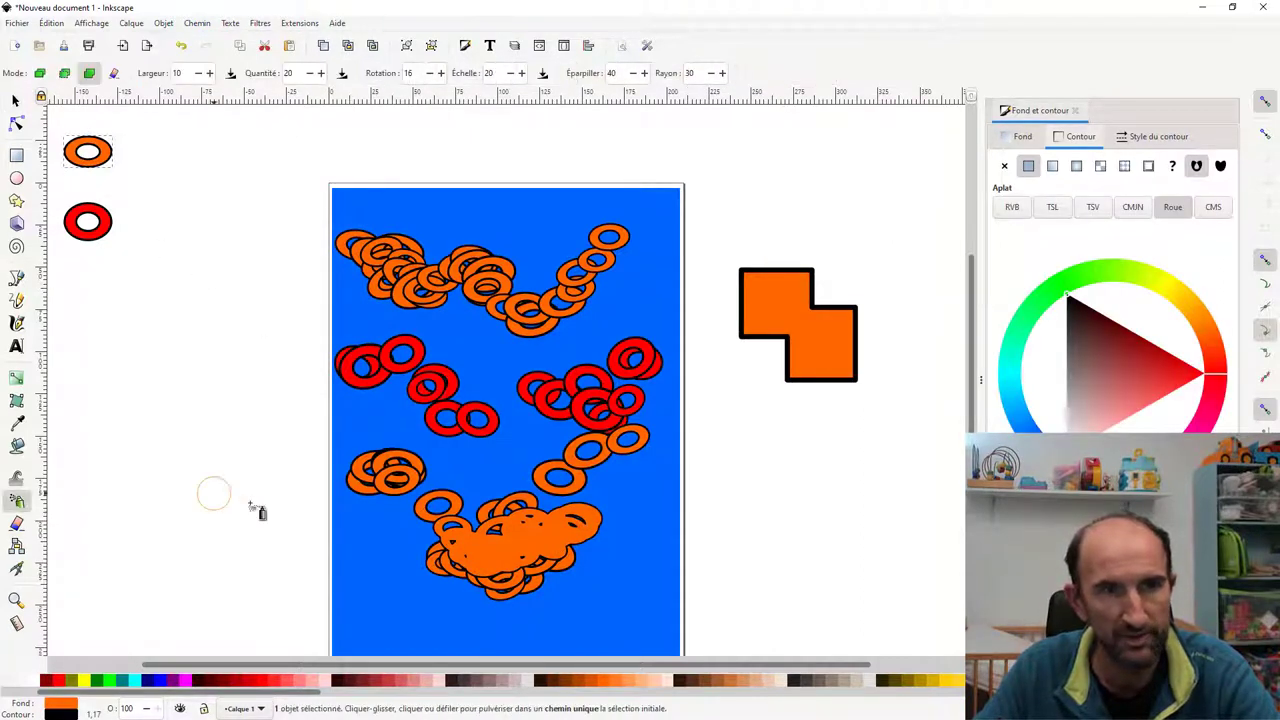
{"action": "mouse_move", "coordinate": [378, 586]}
{"action": "left_mouse_down"}
{"action": "mouse_move", "coordinate": [455, 620]}
{"action": "mouse_move", "coordinate": [606, 530]}
{"action": "left_mouse_up"}
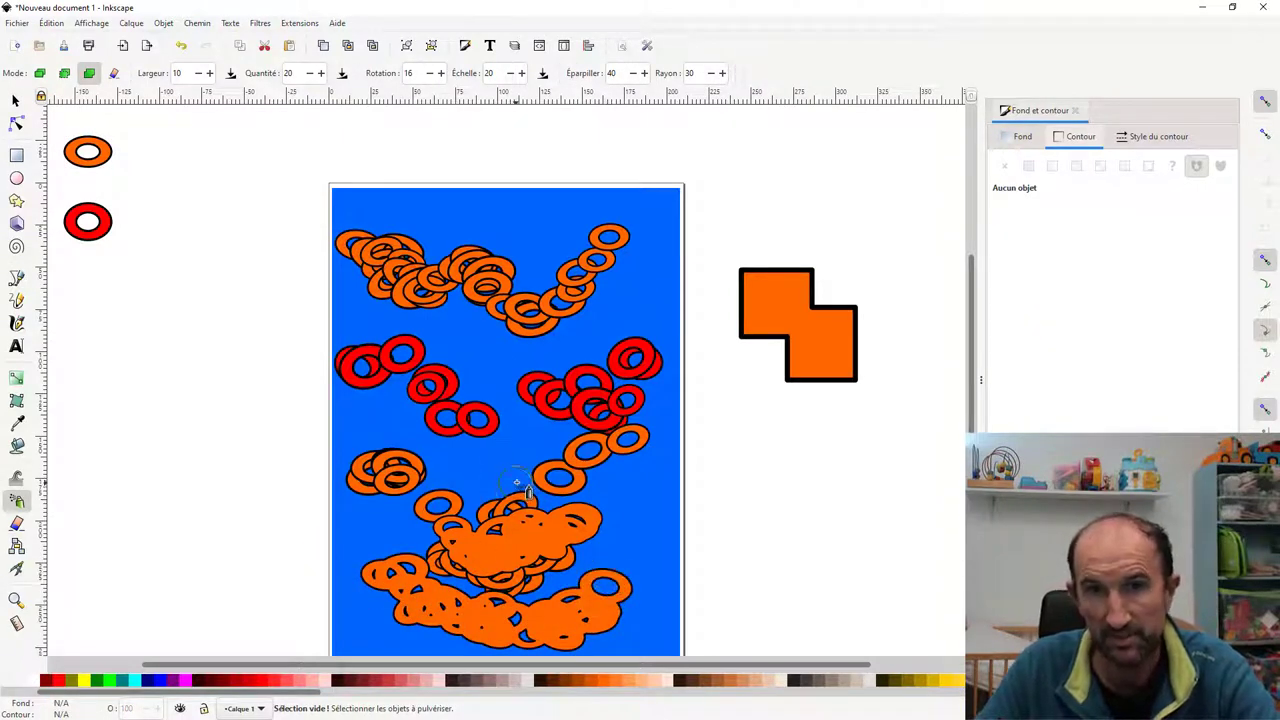
Step: Undo three times back to just the turquoise ring trail across the top
{"action": "scroll", "coordinate": [530, 380], "scroll_direction": "down", "scroll_amount": 1}
{"action": "scroll", "coordinate": [538, 420], "scroll_direction": "up", "scroll_amount": 1}
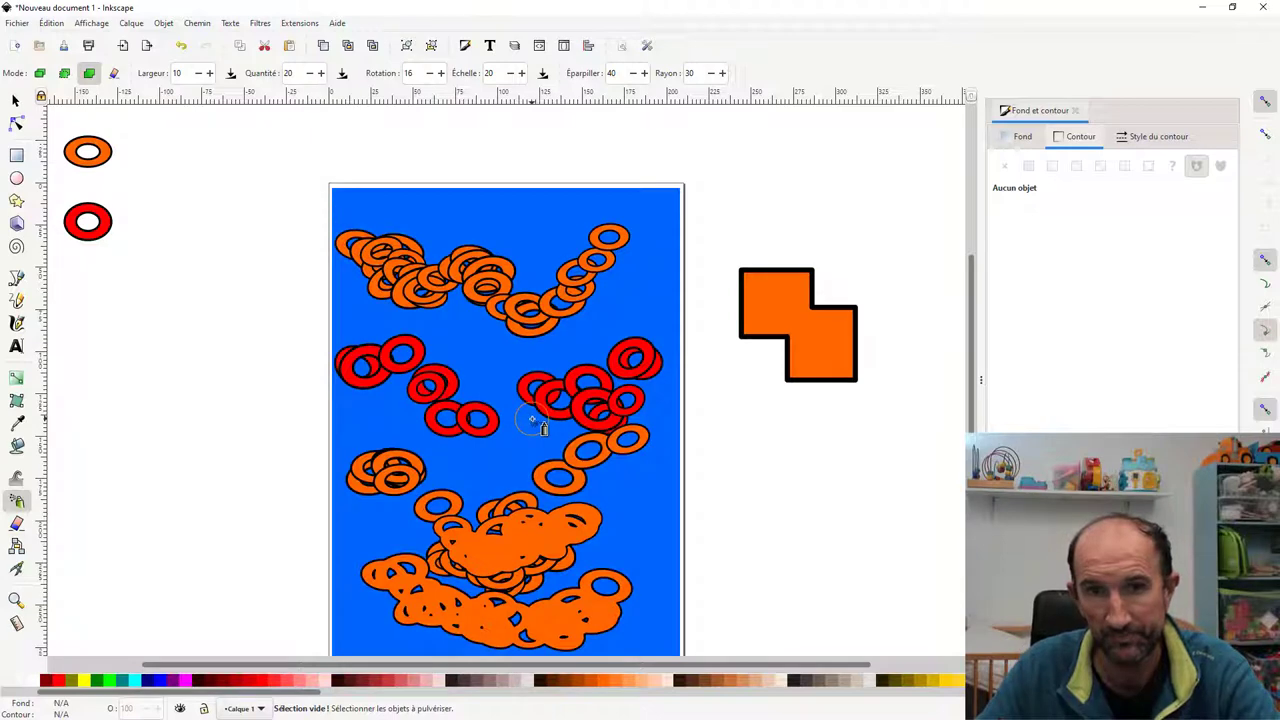
{"action": "scroll", "coordinate": [538, 424], "scroll_direction": "down", "scroll_amount": 1}
{"action": "key", "text": "ctrl+z"}
{"action": "key", "text": "ctrl+z"}
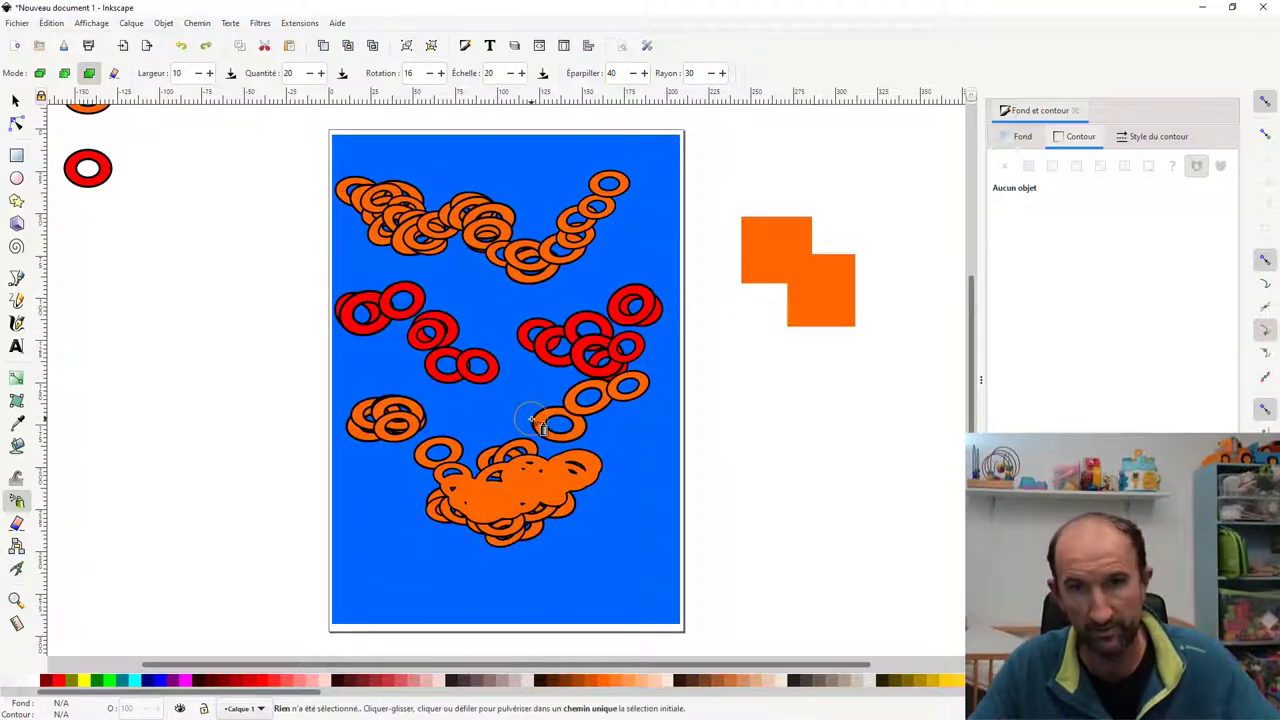
{"action": "key", "text": "ctrl+z"}
{"action": "key", "text": "ctrl+z"}
{"action": "key", "text": "ctrl+z"}
{"action": "key", "text": "ctrl+z"}
{"action": "key", "text": "ctrl+z"}
{"action": "key", "text": "ctrl+z"}
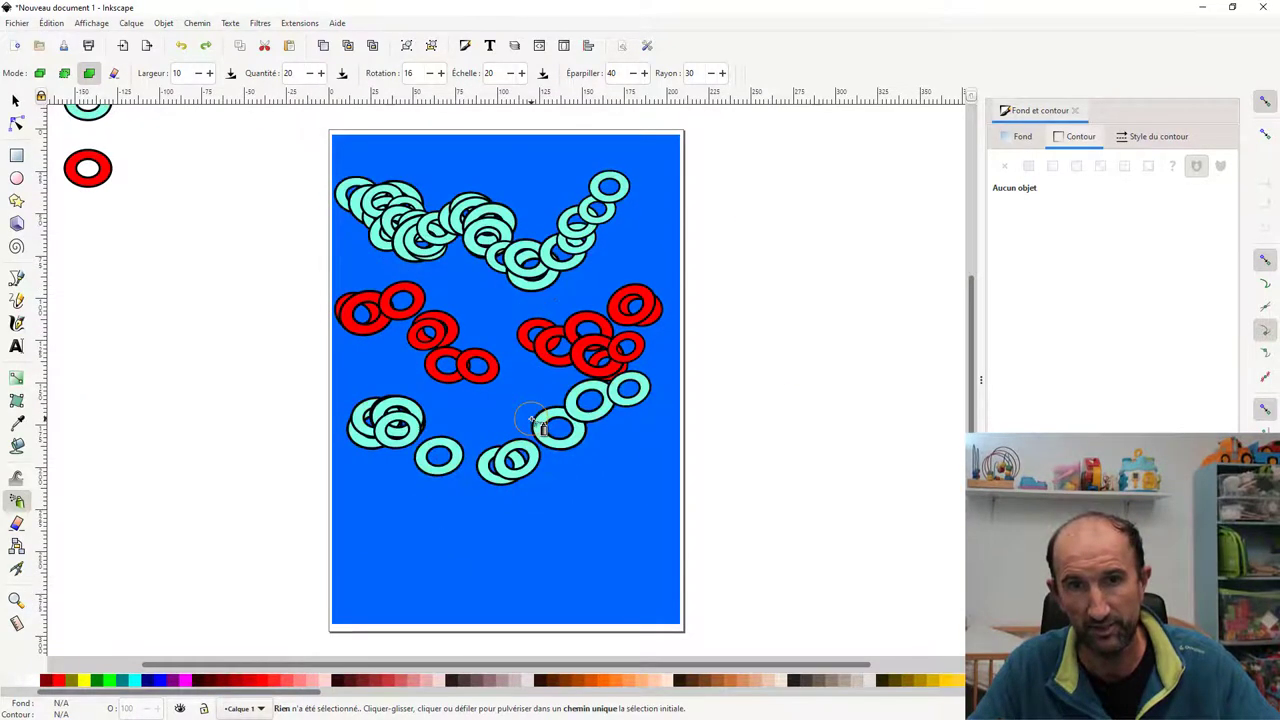
{"action": "key", "text": "ctrl+z"}
{"action": "key", "text": "ctrl+z"}
{"action": "key", "text": "ctrl+z"}
{"action": "key", "text": "ctrl+z"}
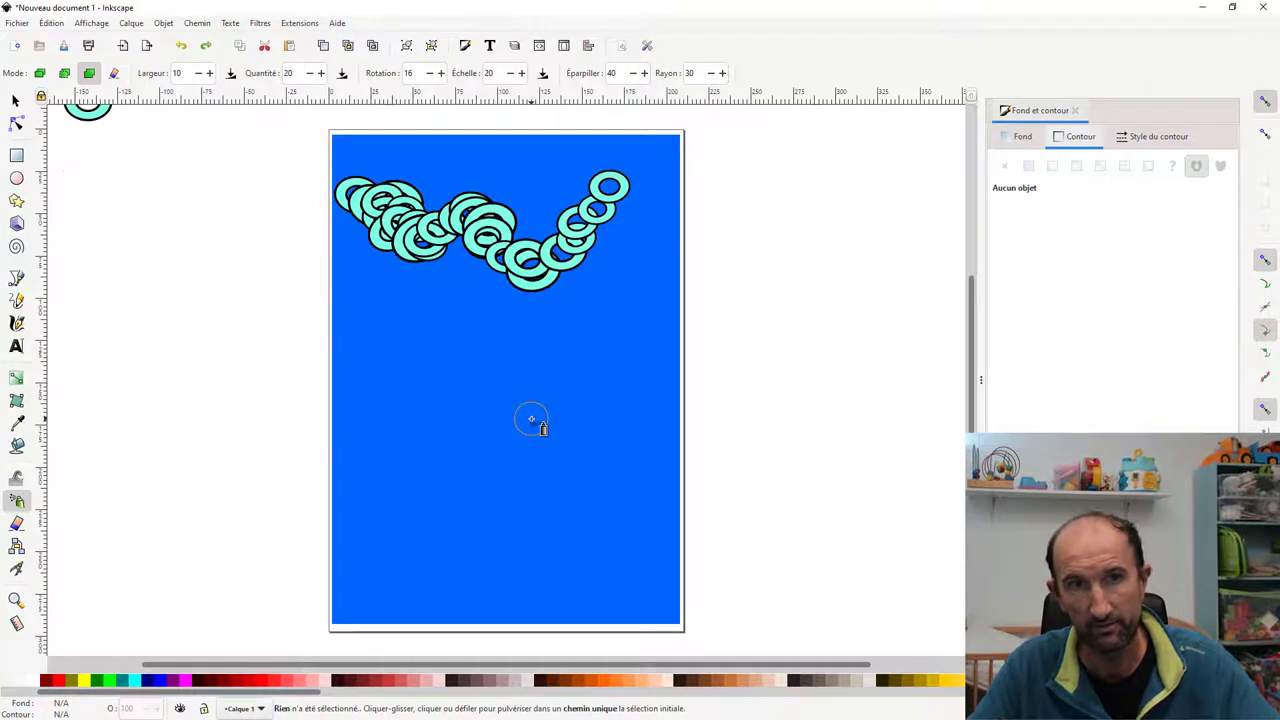
{"action": "scroll", "coordinate": [531, 420], "scroll_direction": "up", "scroll_amount": 3}
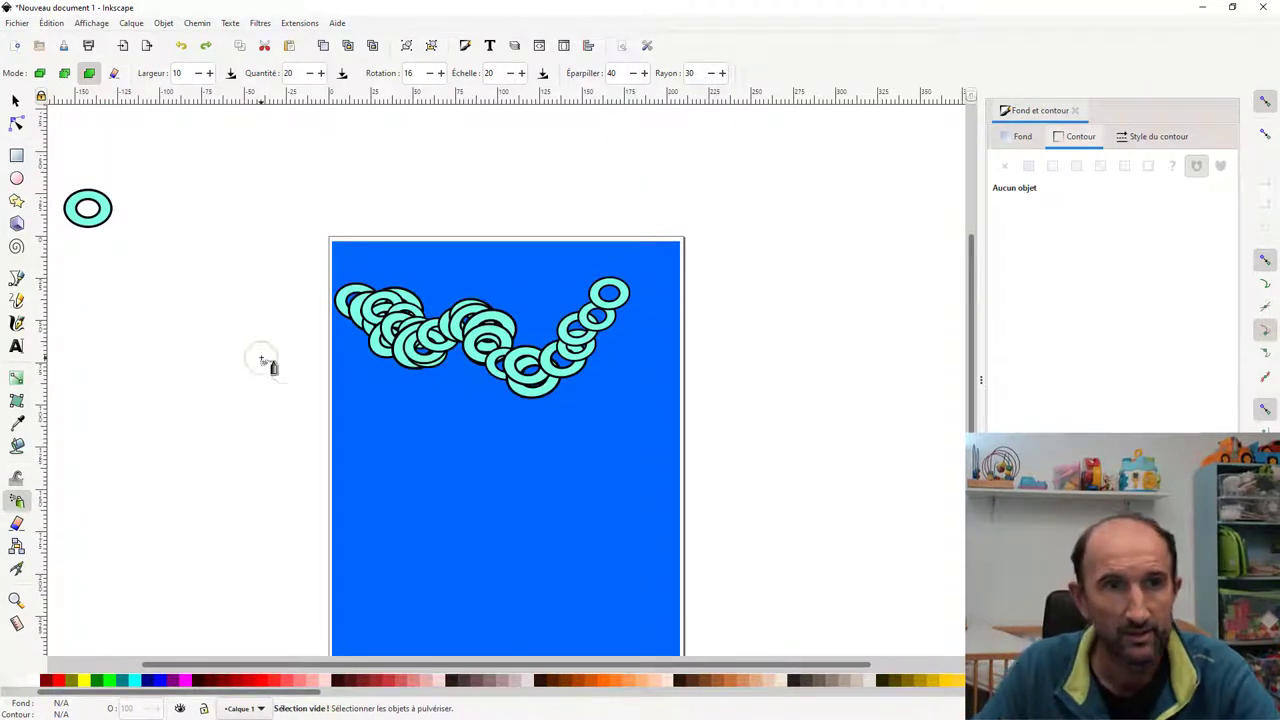
Step: Duplicate the teal sample ring, place the copy below it, and colour it red
{"action": "left_click", "coordinate": [14, 100]}
{"action": "left_click", "coordinate": [87, 203]}
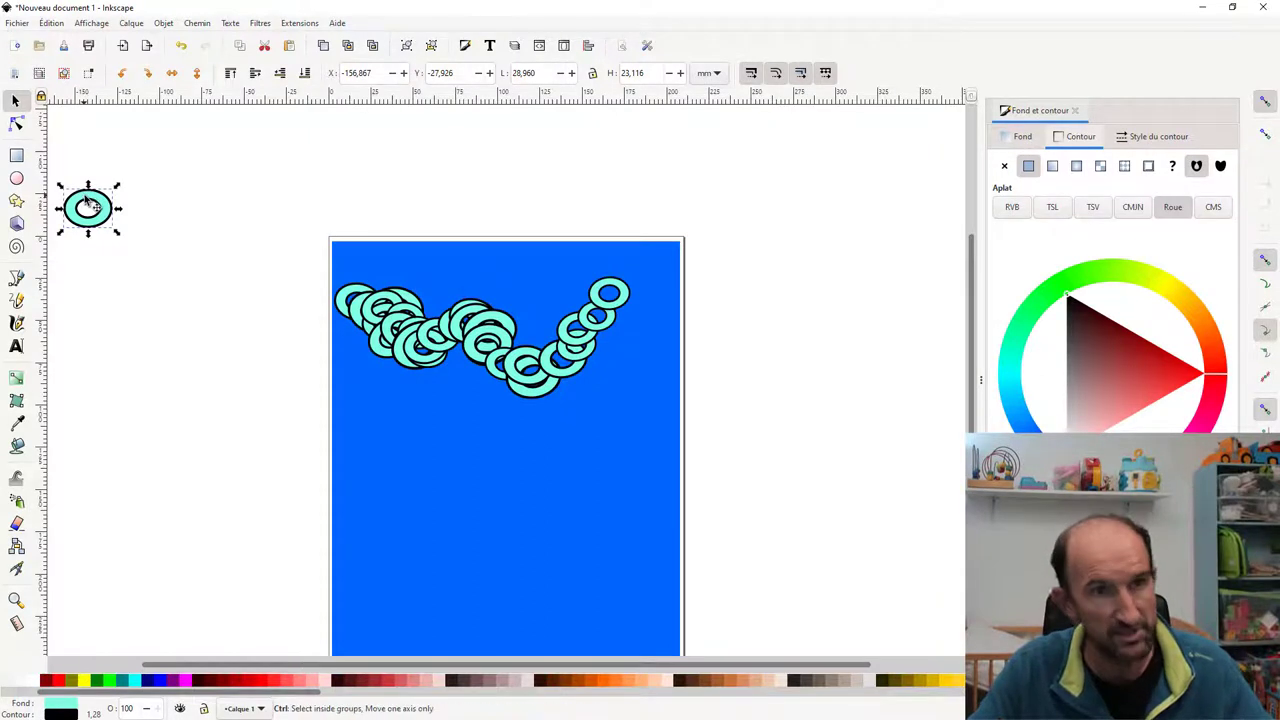
{"action": "key", "text": "ctrl+d"}
{"action": "left_click_drag", "start_coordinate": [87, 203], "coordinate": [87, 280]}
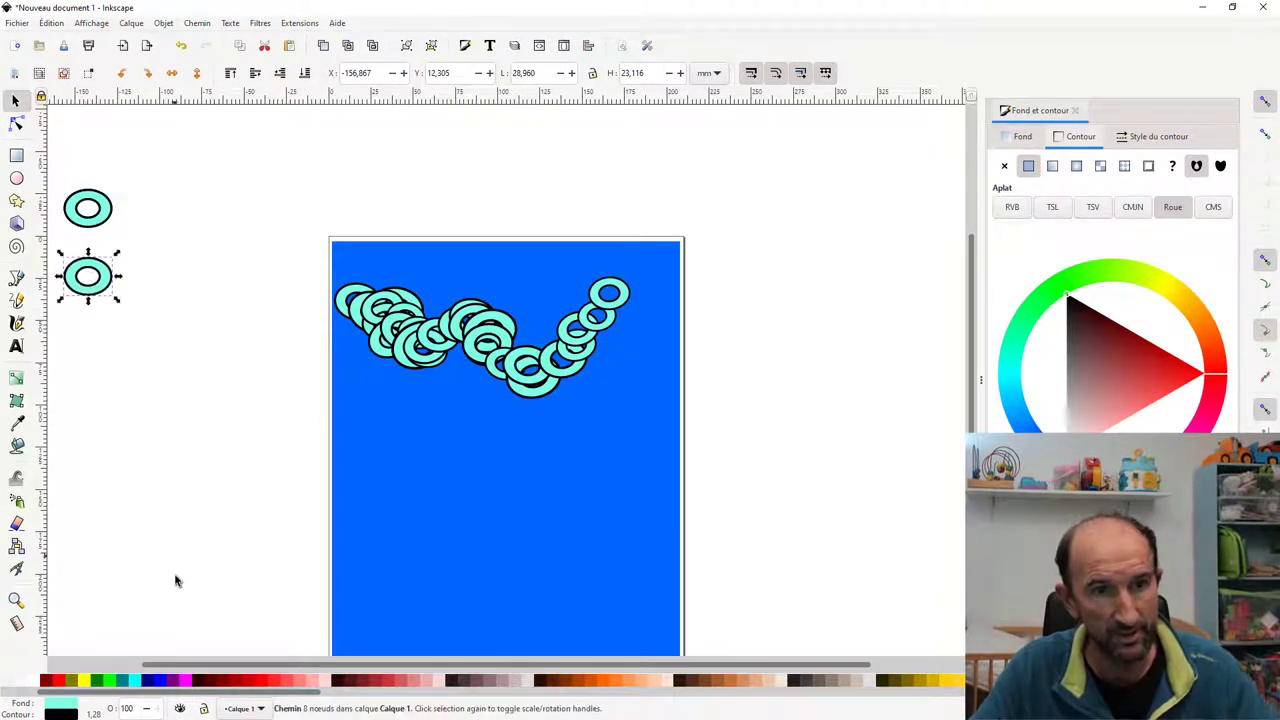
{"action": "left_click", "coordinate": [57, 684]}
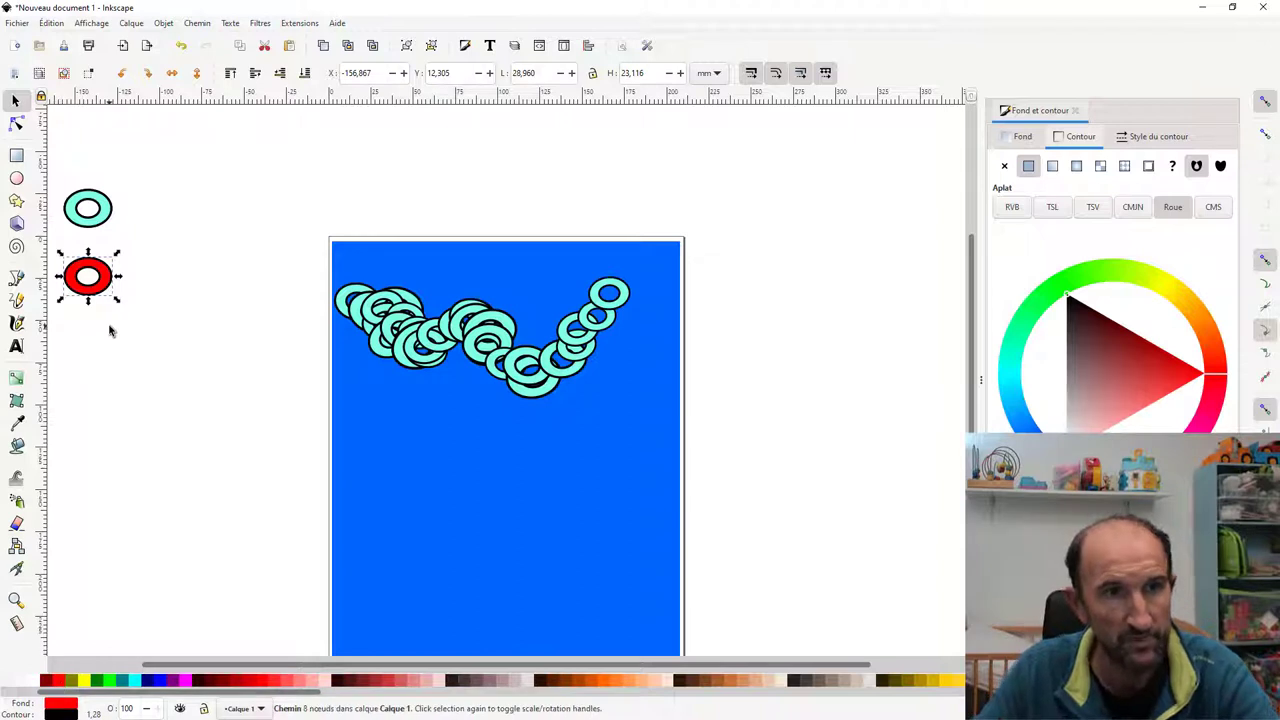
Step: Spray red ring trails down the left and right sides and across the bottom and middle
{"action": "left_click", "coordinate": [17, 500]}
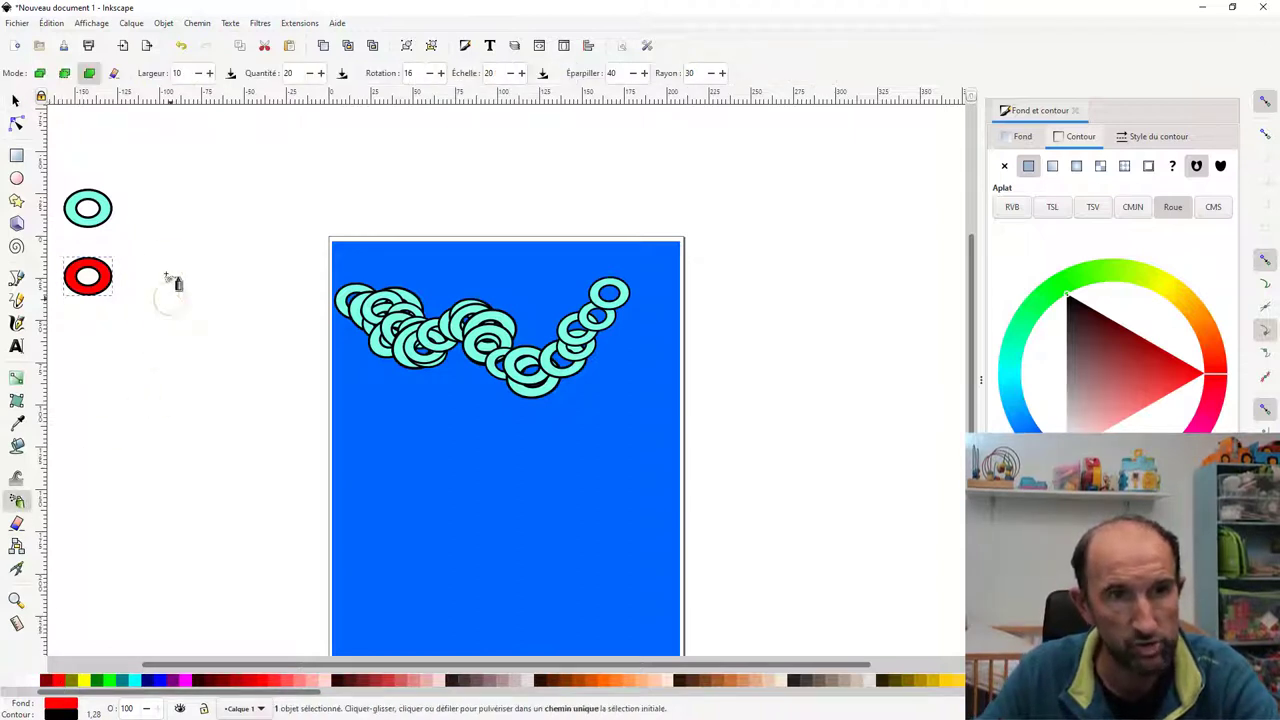
{"action": "left_click_drag", "start_coordinate": [364, 389], "coordinate": [370, 600]}
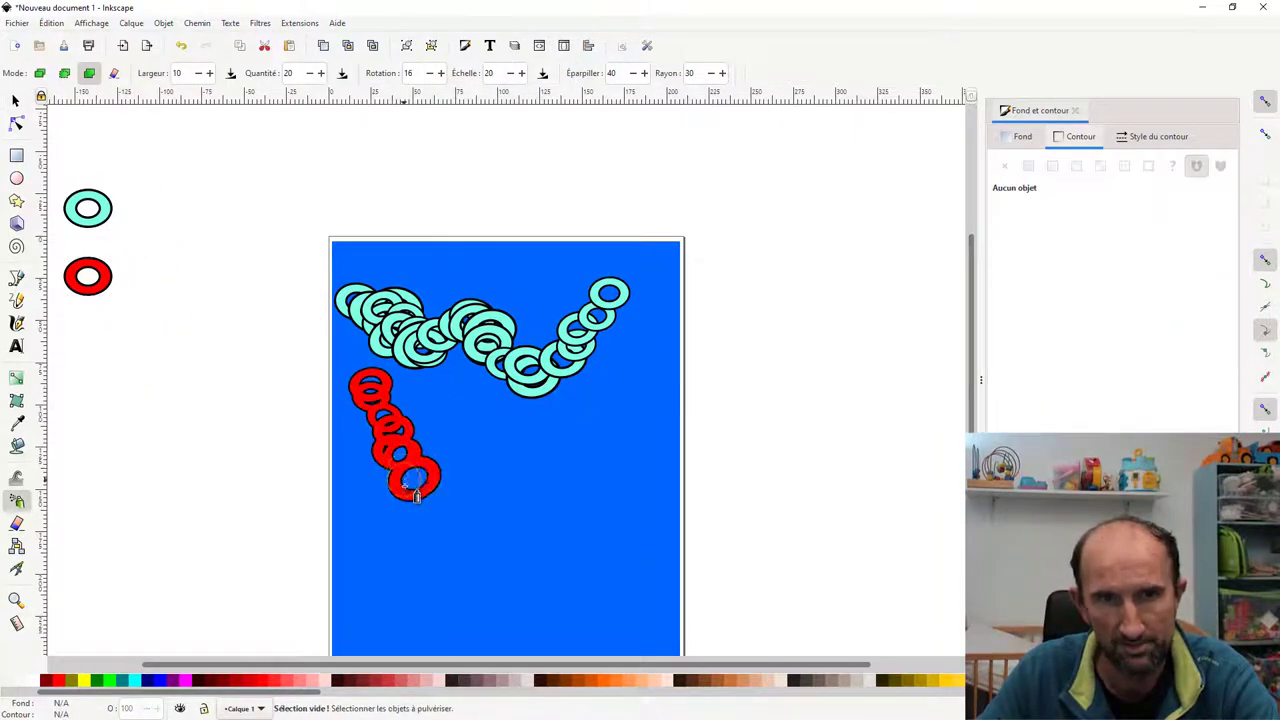
{"action": "left_click_drag", "start_coordinate": [610, 397], "coordinate": [645, 625]}
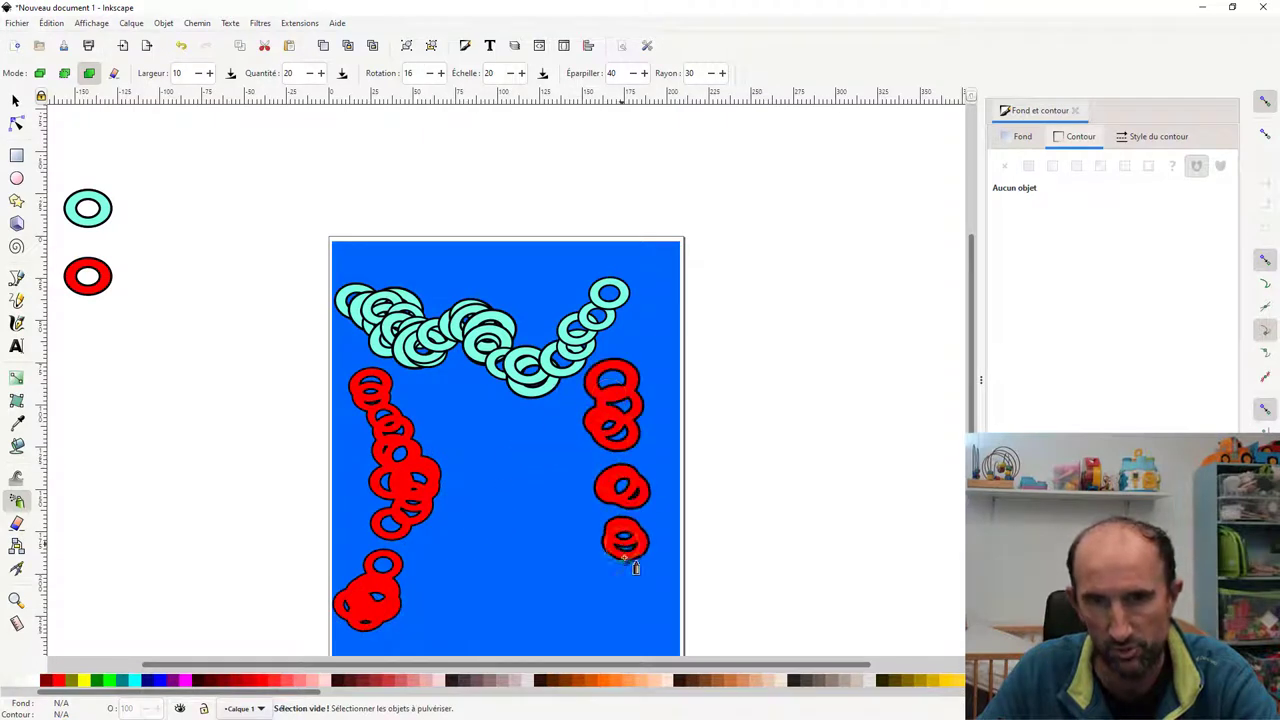
{"action": "mouse_move", "coordinate": [408, 545]}
{"action": "left_mouse_down"}
{"action": "mouse_move", "coordinate": [555, 450]}
{"action": "mouse_move", "coordinate": [390, 442]}
{"action": "left_mouse_up"}
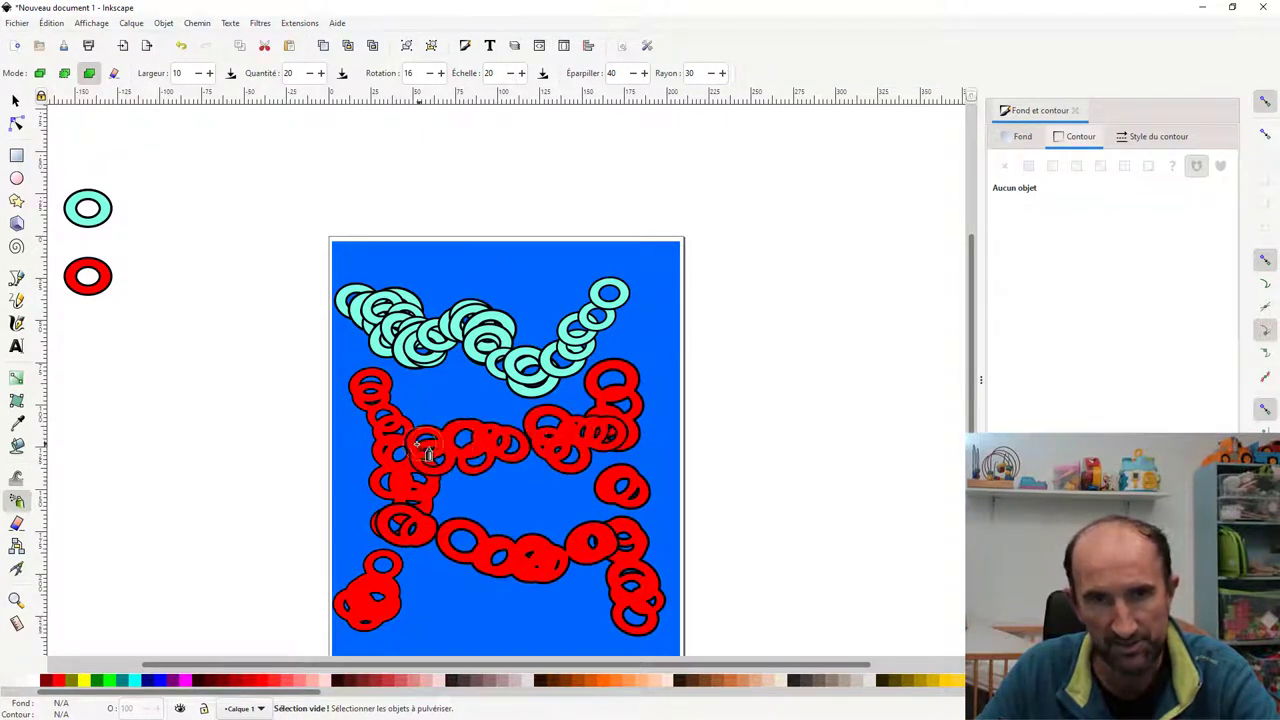
Step: Set the Spray tool to clone mode and select the teal sample ring
{"action": "left_click", "coordinate": [64, 73]}
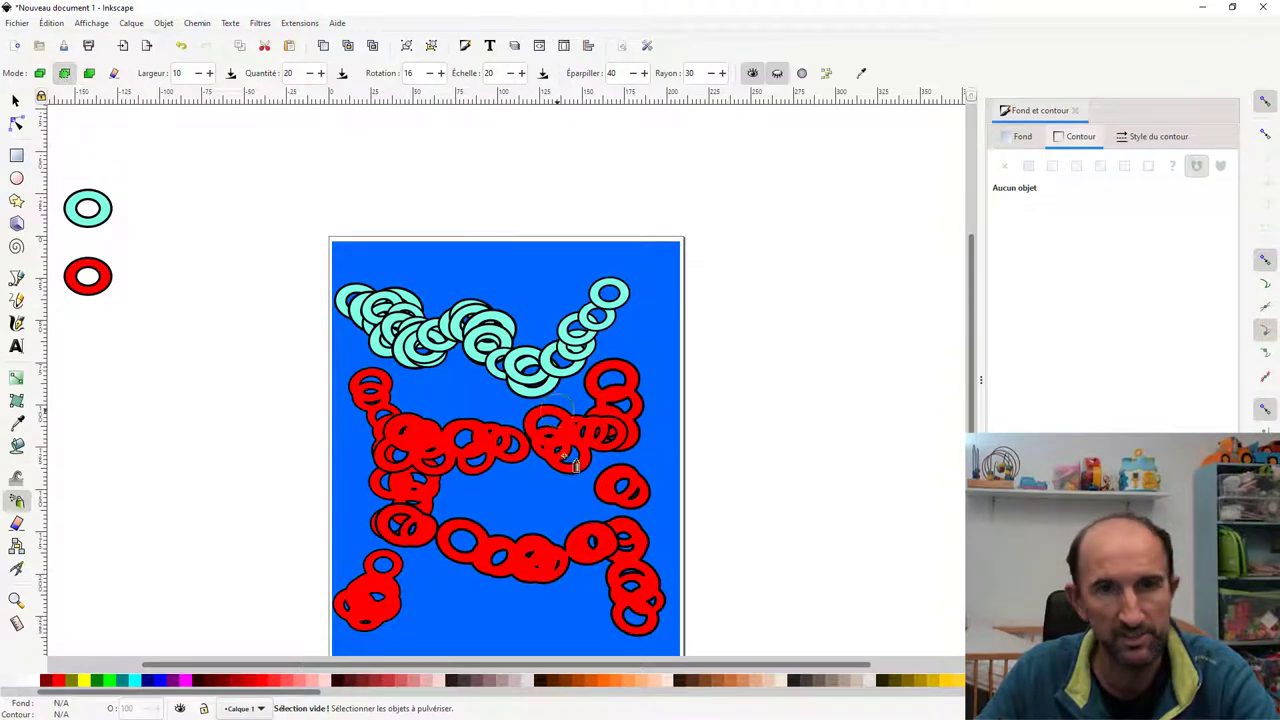
{"action": "left_click", "coordinate": [15, 101]}
{"action": "left_click", "coordinate": [106, 218]}
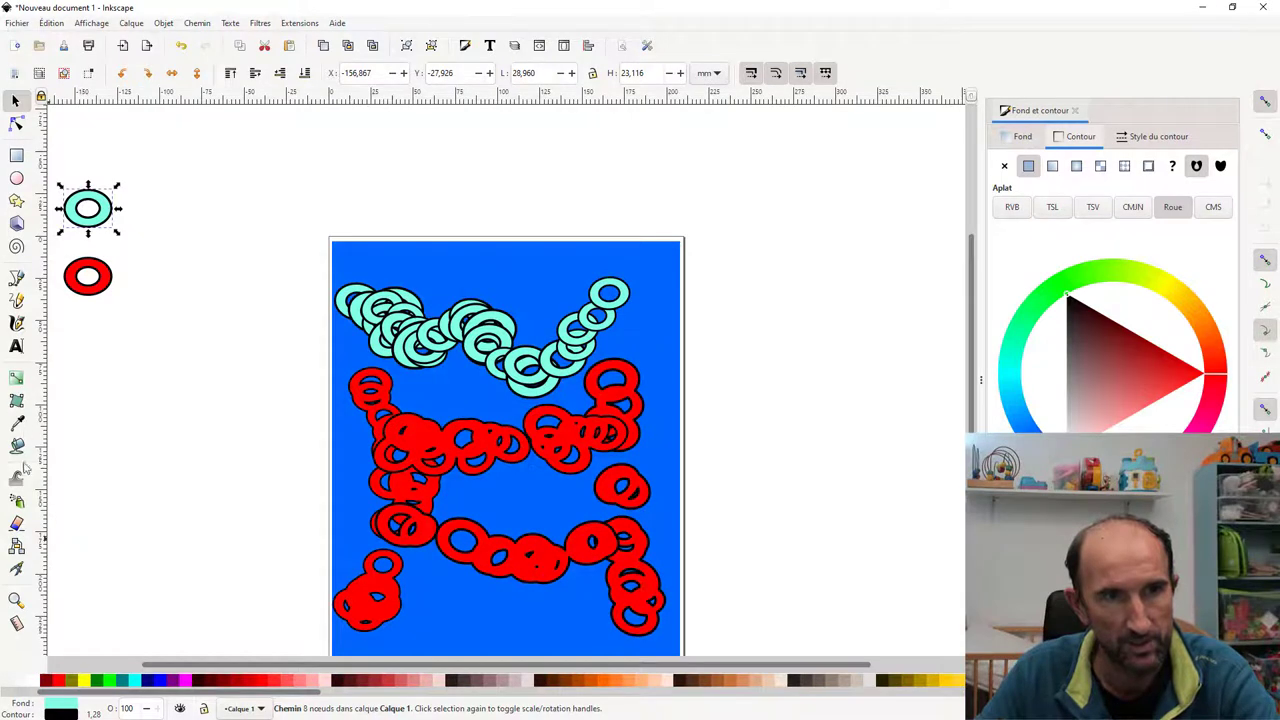
Step: Spray a cluster of teal rings over the red rings at the page centre
{"action": "left_click", "coordinate": [17, 502]}
{"action": "mouse_move", "coordinate": [476, 484]}
{"action": "left_mouse_down"}
{"action": "mouse_move", "coordinate": [560, 462]}
{"action": "mouse_move", "coordinate": [585, 510]}
{"action": "mouse_move", "coordinate": [490, 515]}
{"action": "mouse_move", "coordinate": [531, 502]}
{"action": "left_mouse_up"}
{"action": "key", "text": "Escape"}
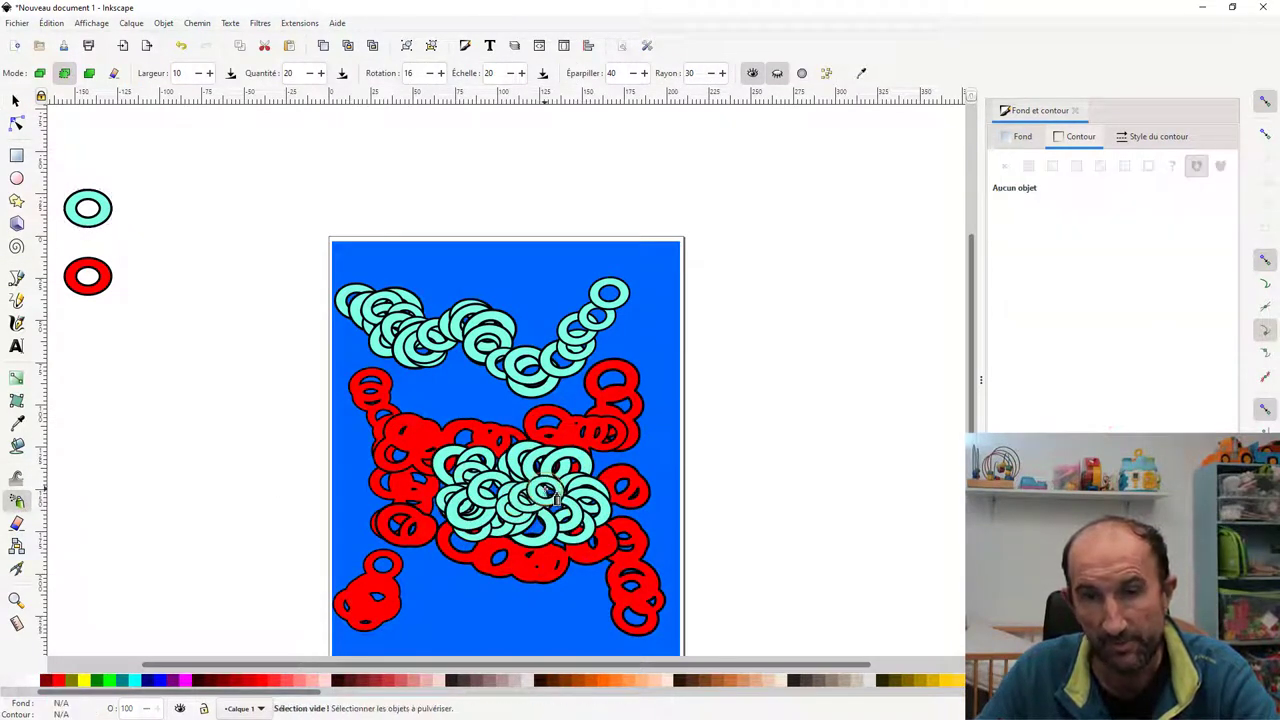
{"action": "scroll", "coordinate": [520, 480], "scroll_direction": "down", "scroll_amount": 1}
{"action": "scroll", "coordinate": [520, 480], "scroll_direction": "up", "scroll_amount": 1}
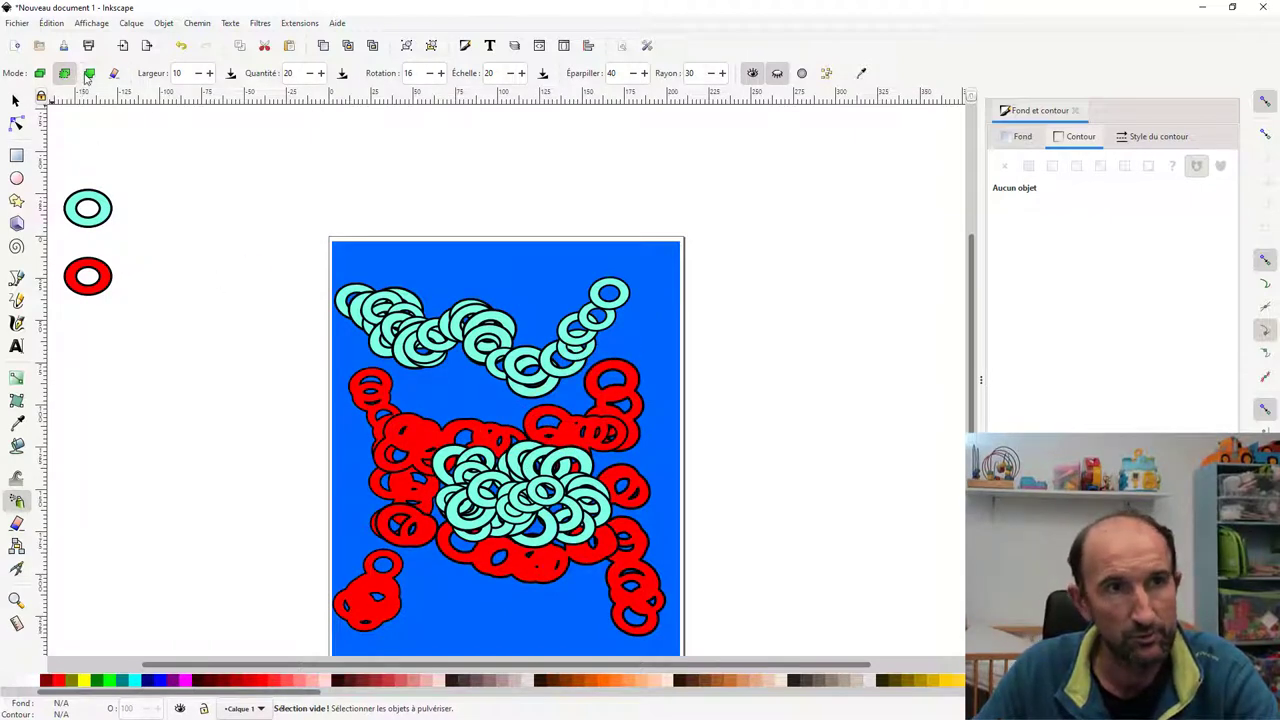
Step: Spray the red sample ring in union mode into one merged red blob right of the page
{"action": "left_click", "coordinate": [89, 73]}
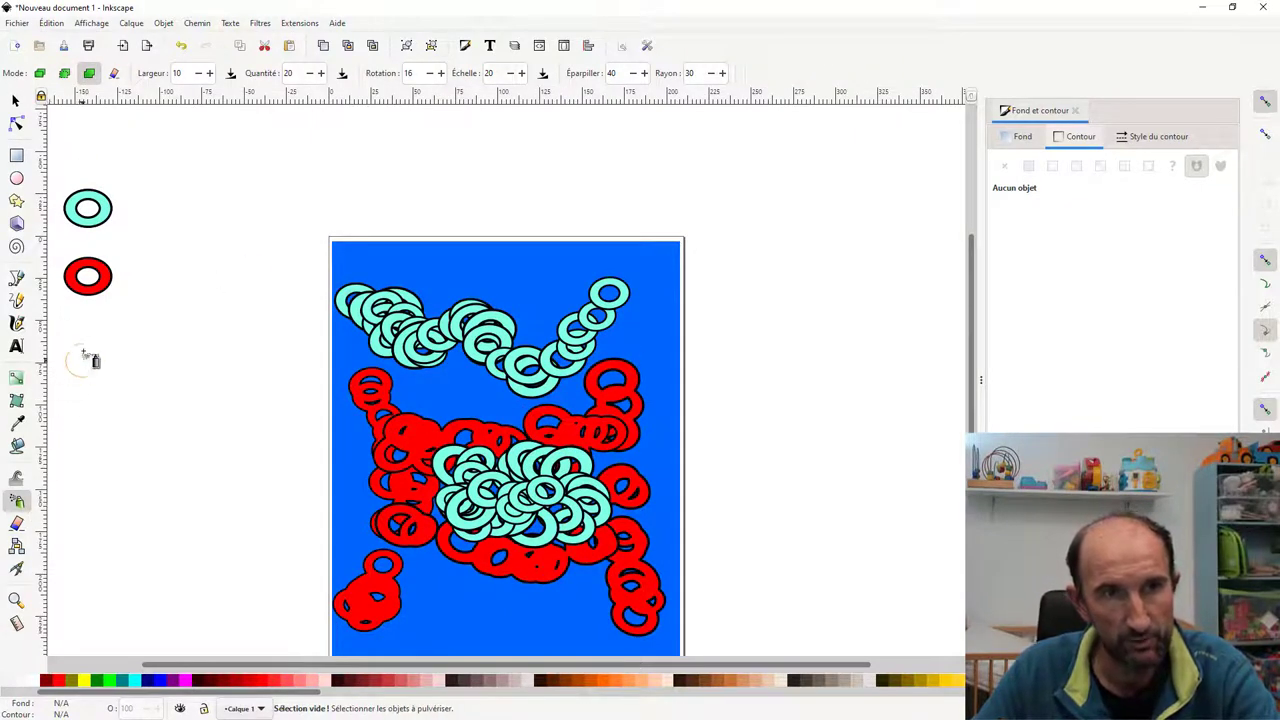
{"action": "key", "text": "s"}
{"action": "left_click", "coordinate": [80, 208]}
{"action": "left_click", "coordinate": [108, 280]}
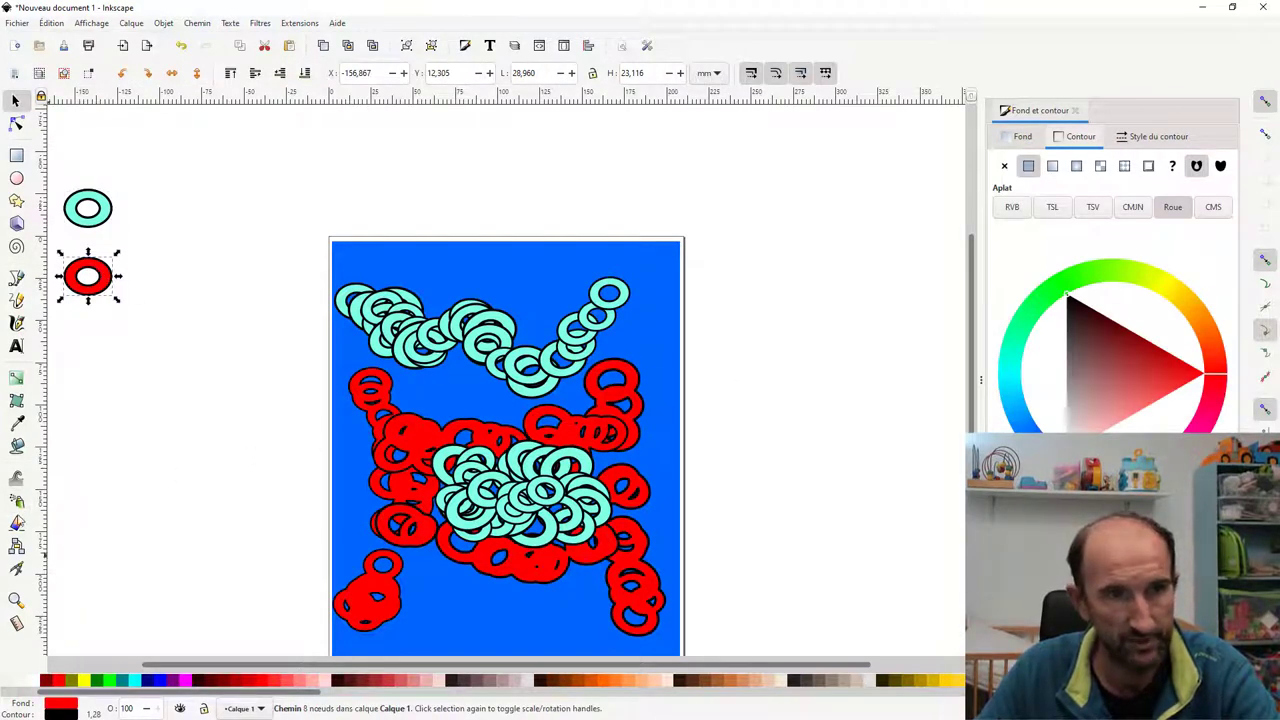
{"action": "left_click", "coordinate": [16, 500]}
{"action": "left_click", "coordinate": [780, 372]}
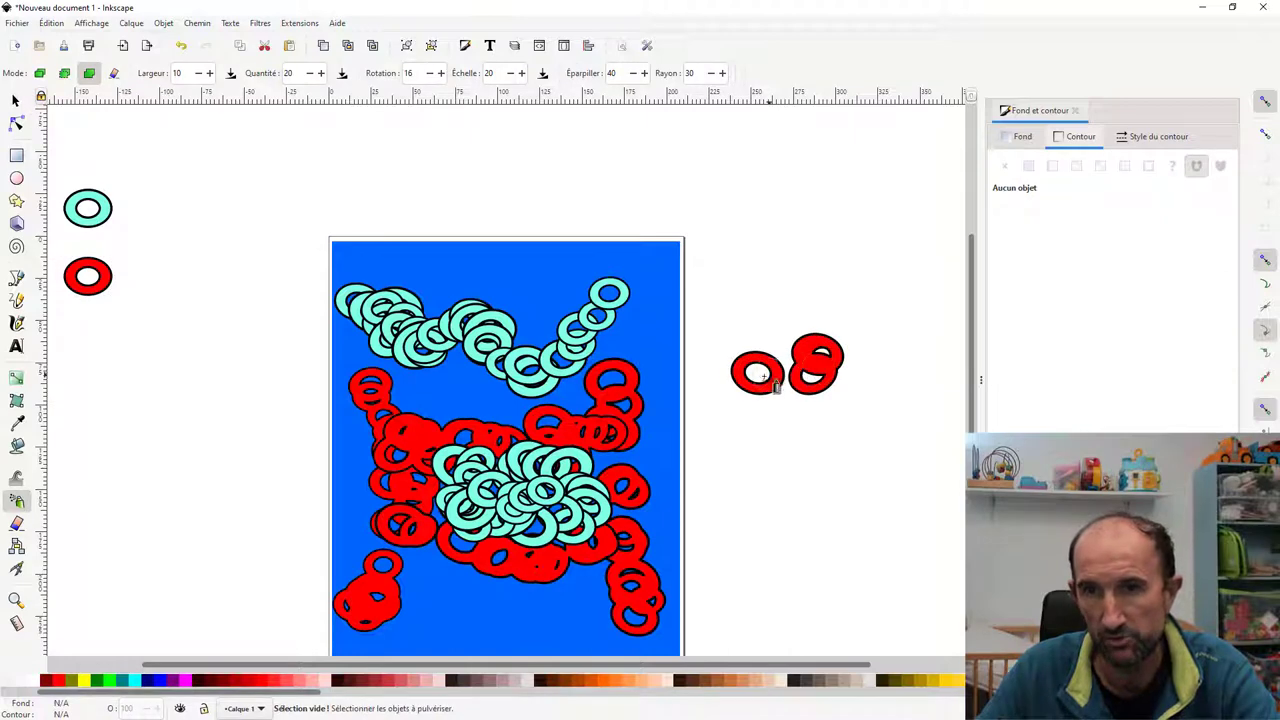
{"action": "mouse_move", "coordinate": [766, 376]}
{"action": "left_mouse_down"}
{"action": "mouse_move", "coordinate": [848, 370]}
{"action": "mouse_move", "coordinate": [835, 430]}
{"action": "left_mouse_up"}
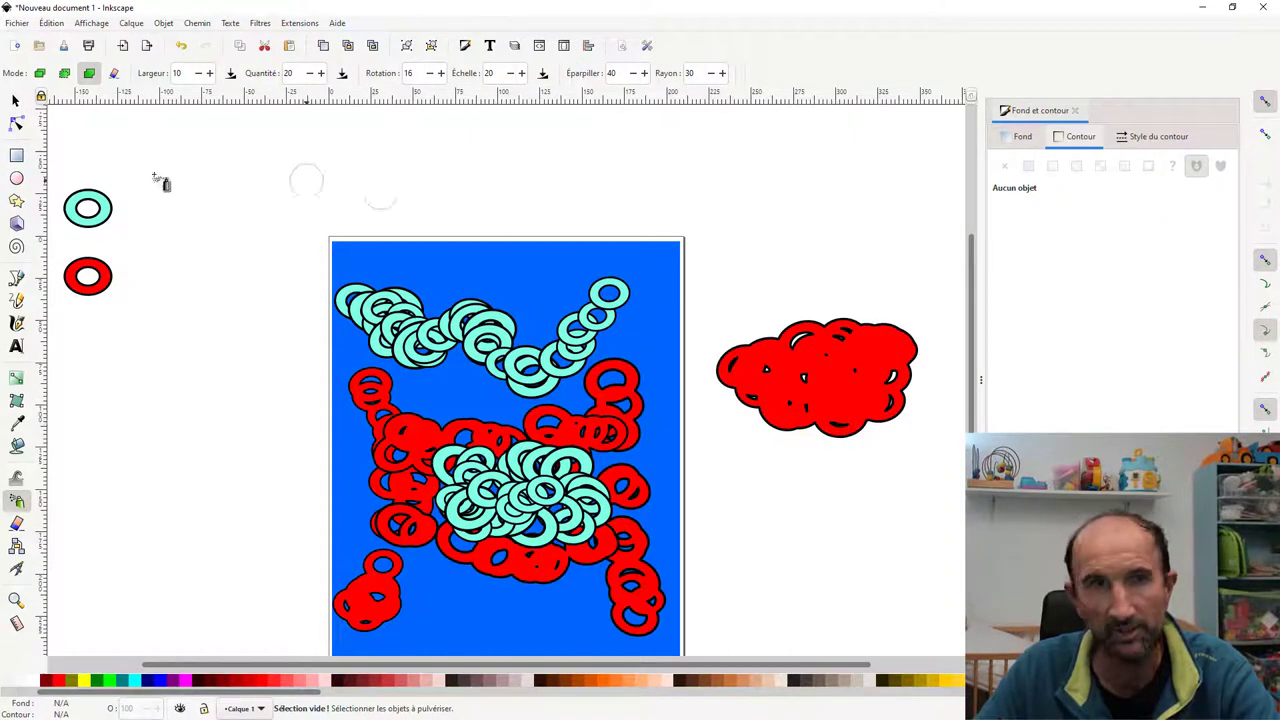
{"action": "left_click", "coordinate": [15, 101]}
{"action": "left_click", "coordinate": [88, 276]}
{"action": "left_click", "coordinate": [804, 360]}
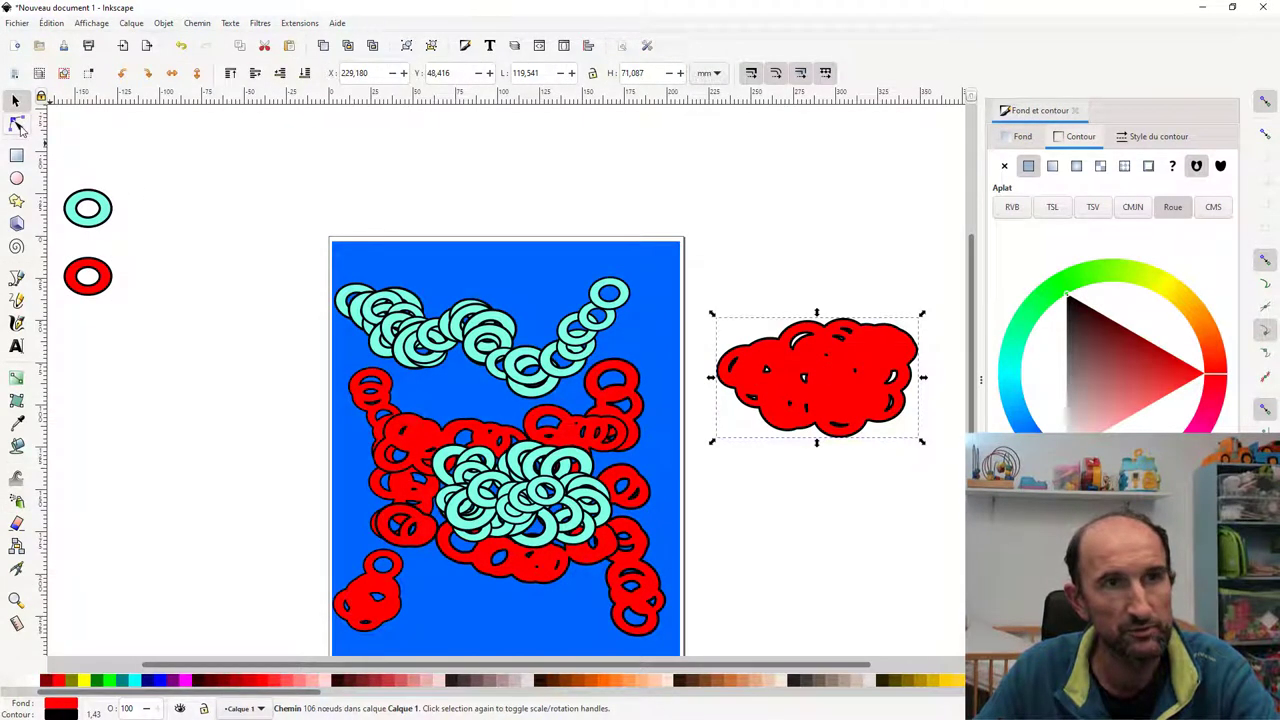
{"action": "key", "text": "n"}
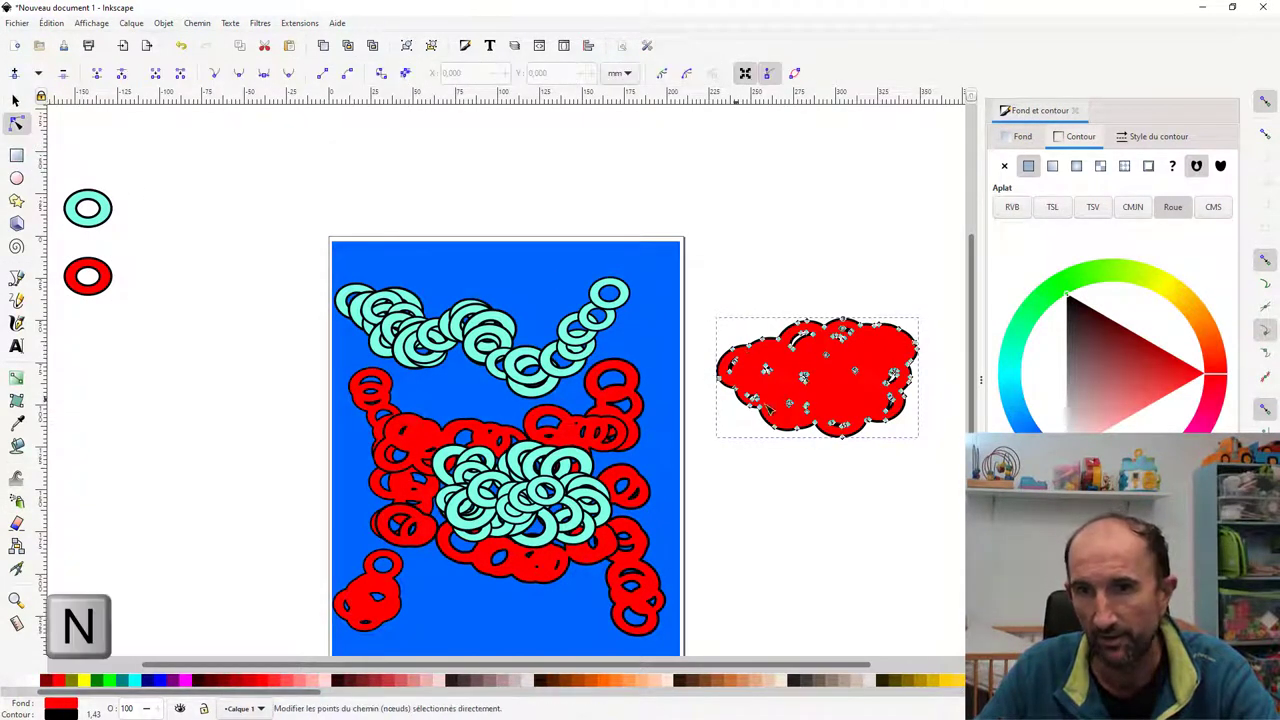
{"action": "scroll", "coordinate": [863, 400], "scroll_direction": "up", "scroll_amount": 3, "text": "ctrl"}
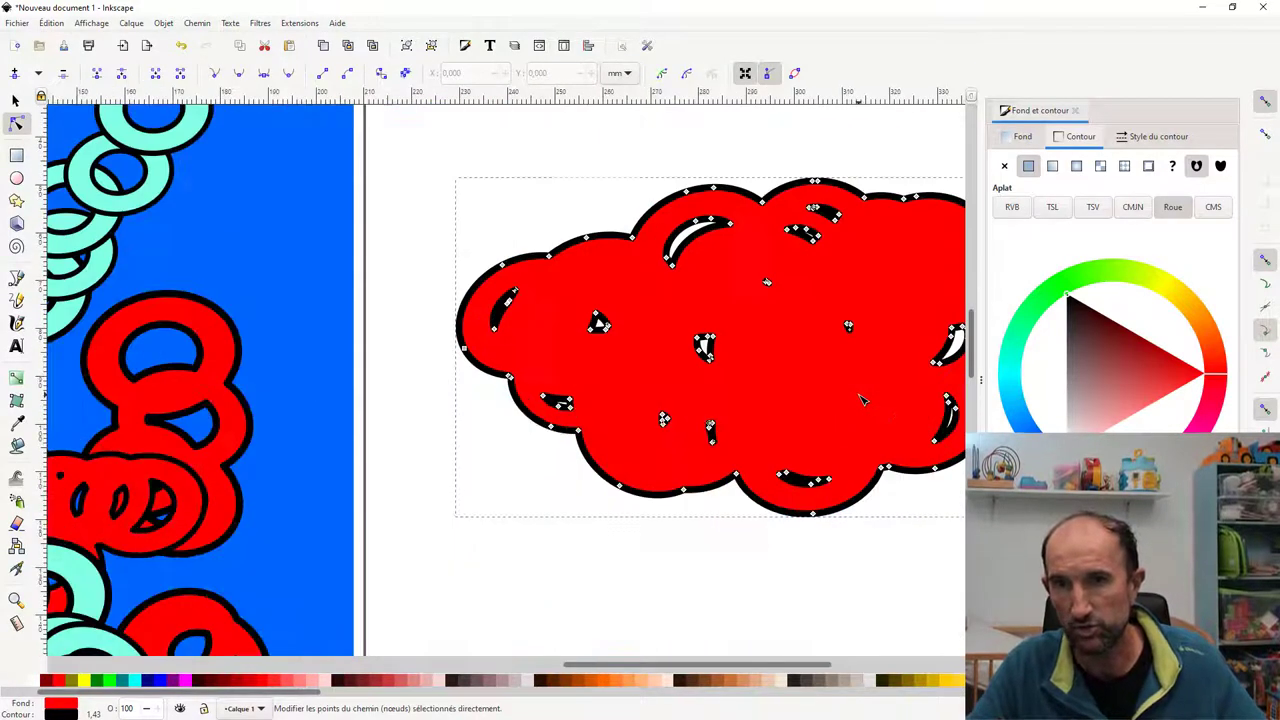
{"action": "scroll", "coordinate": [863, 400], "scroll_direction": "down", "scroll_amount": 3, "text": "ctrl"}
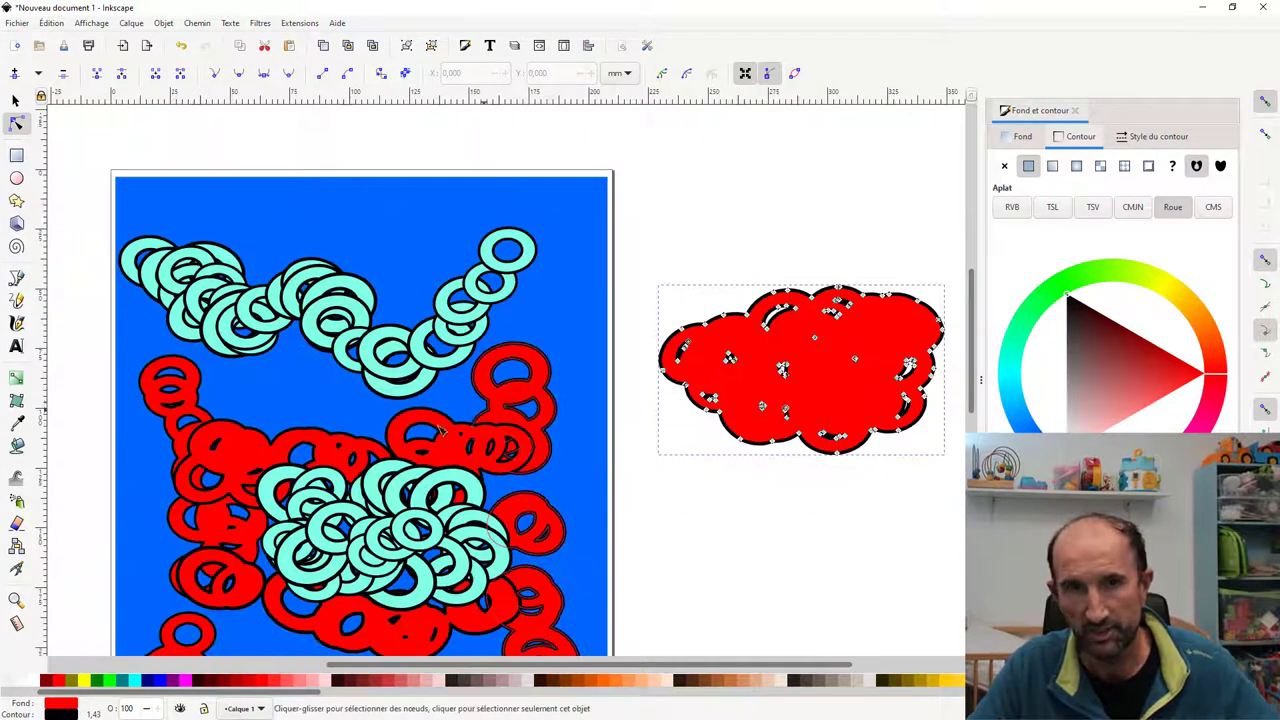
{"action": "scroll", "coordinate": [480, 300], "scroll_direction": "down", "scroll_amount": 3}
{"action": "left_click_drag", "start_coordinate": [101, 135], "coordinate": [634, 642]}
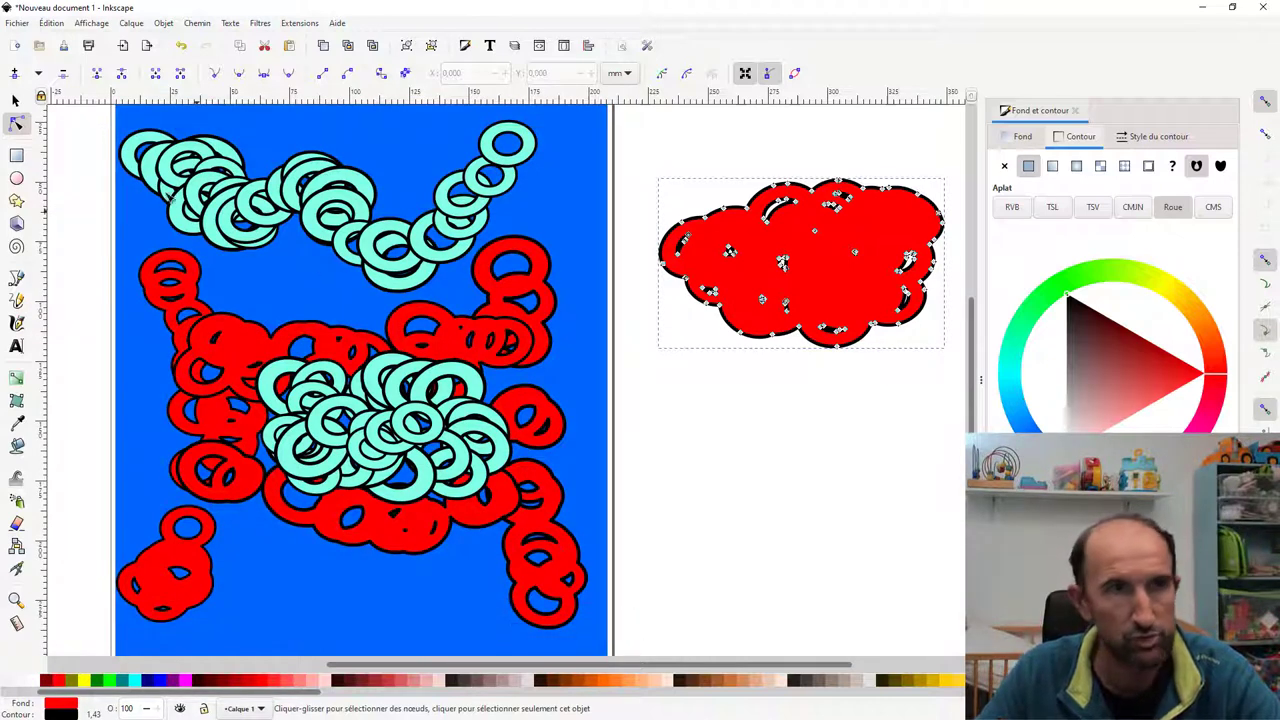
{"action": "left_click", "coordinate": [15, 100]}
{"action": "left_click", "coordinate": [15, 122]}
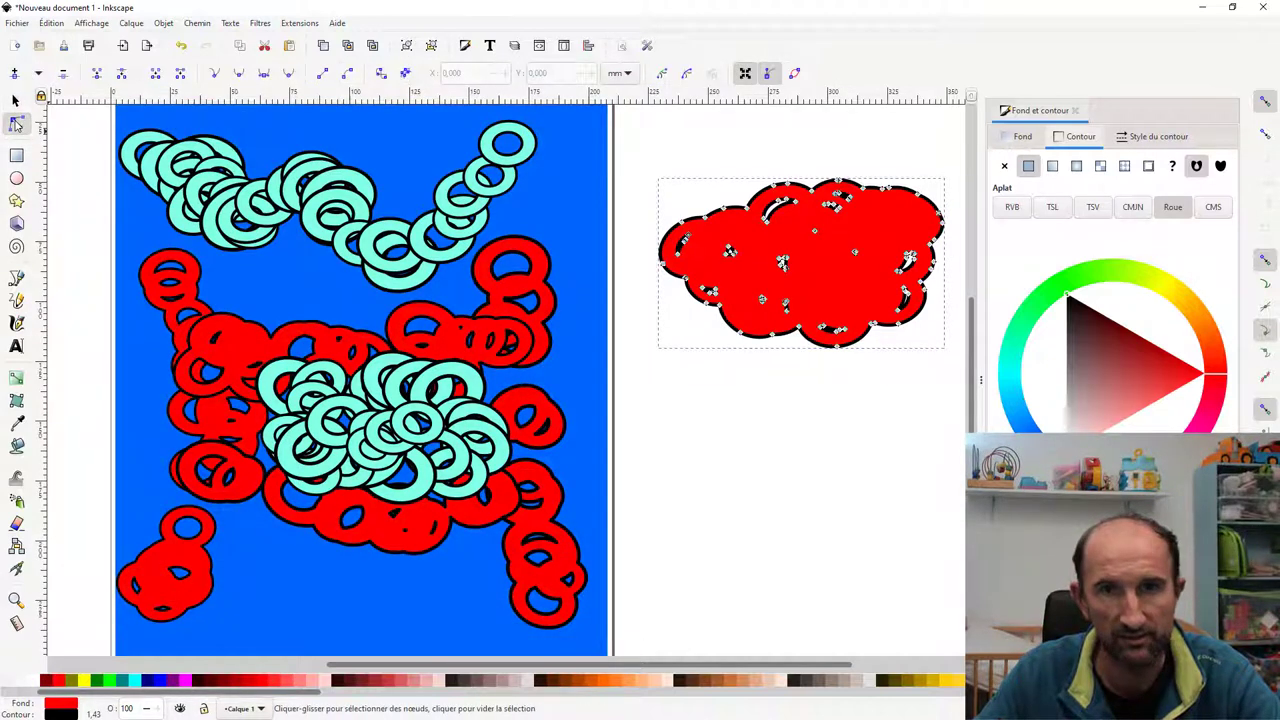
{"action": "left_click", "coordinate": [726, 431]}
{"action": "scroll", "coordinate": [726, 431], "scroll_direction": "down", "scroll_amount": 3}
{"action": "scroll", "coordinate": [540, 403], "scroll_direction": "up", "scroll_amount": 4}
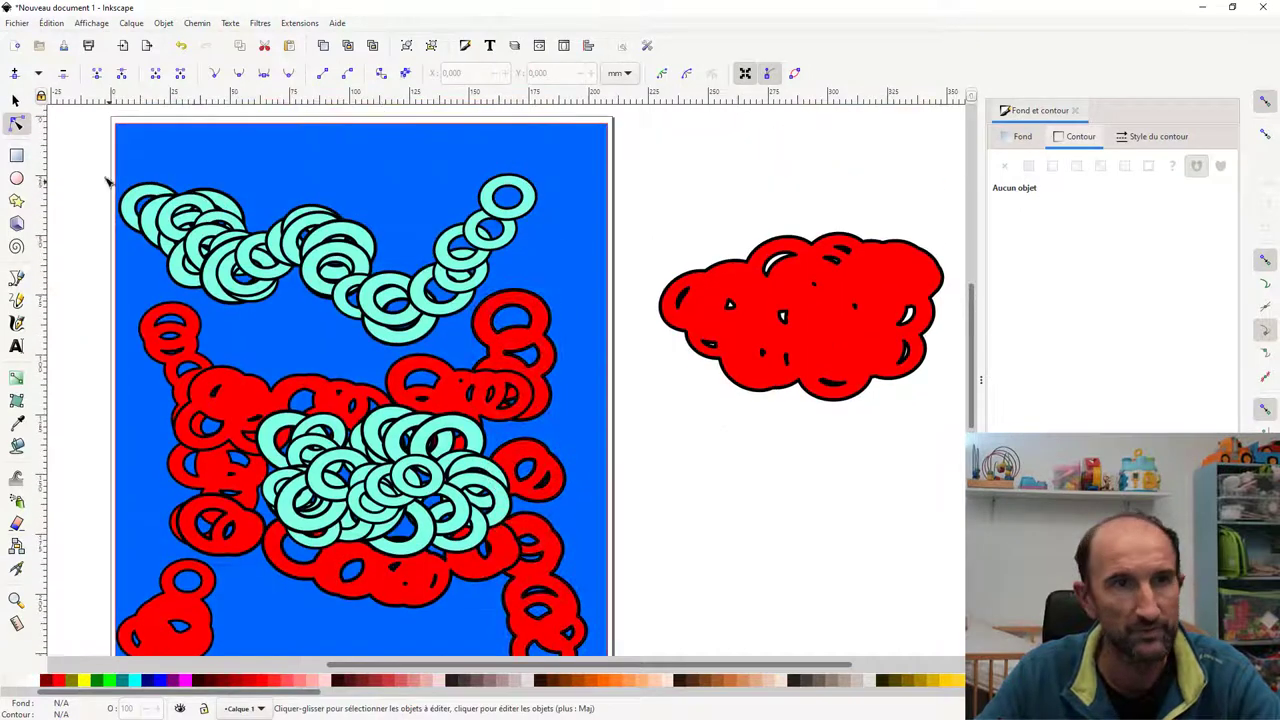
Step: Select all the page's rings and spray a dense cluster of their copies below the red blob
{"action": "left_click_drag", "start_coordinate": [87, 148], "coordinate": [638, 662]}
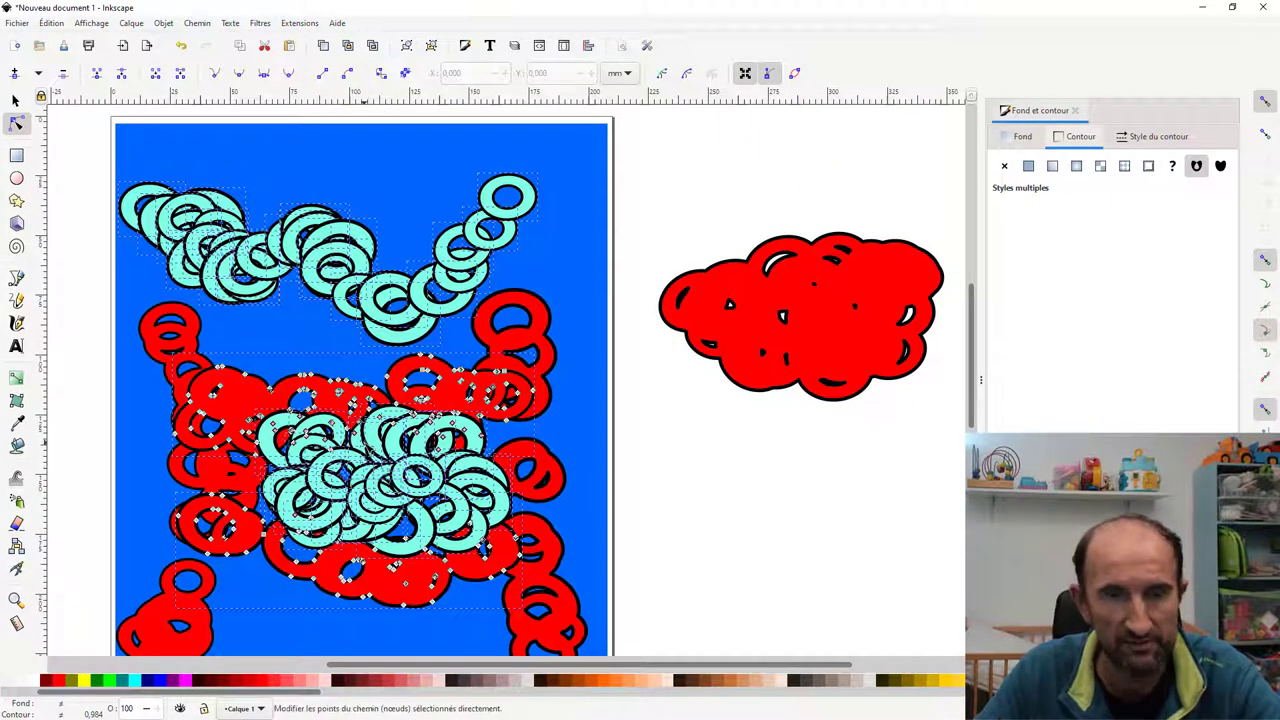
{"action": "left_click", "coordinate": [16, 500]}
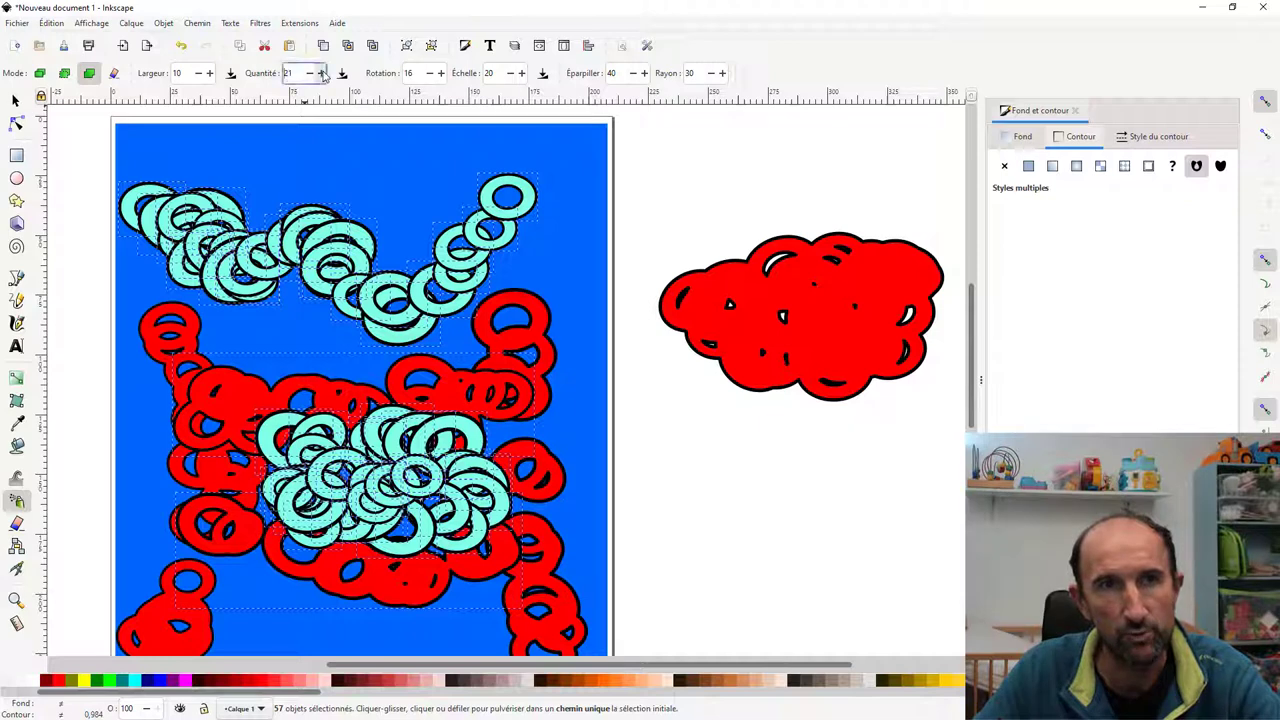
{"action": "scroll", "coordinate": [322, 75], "scroll_direction": "up", "scroll_amount": 4}
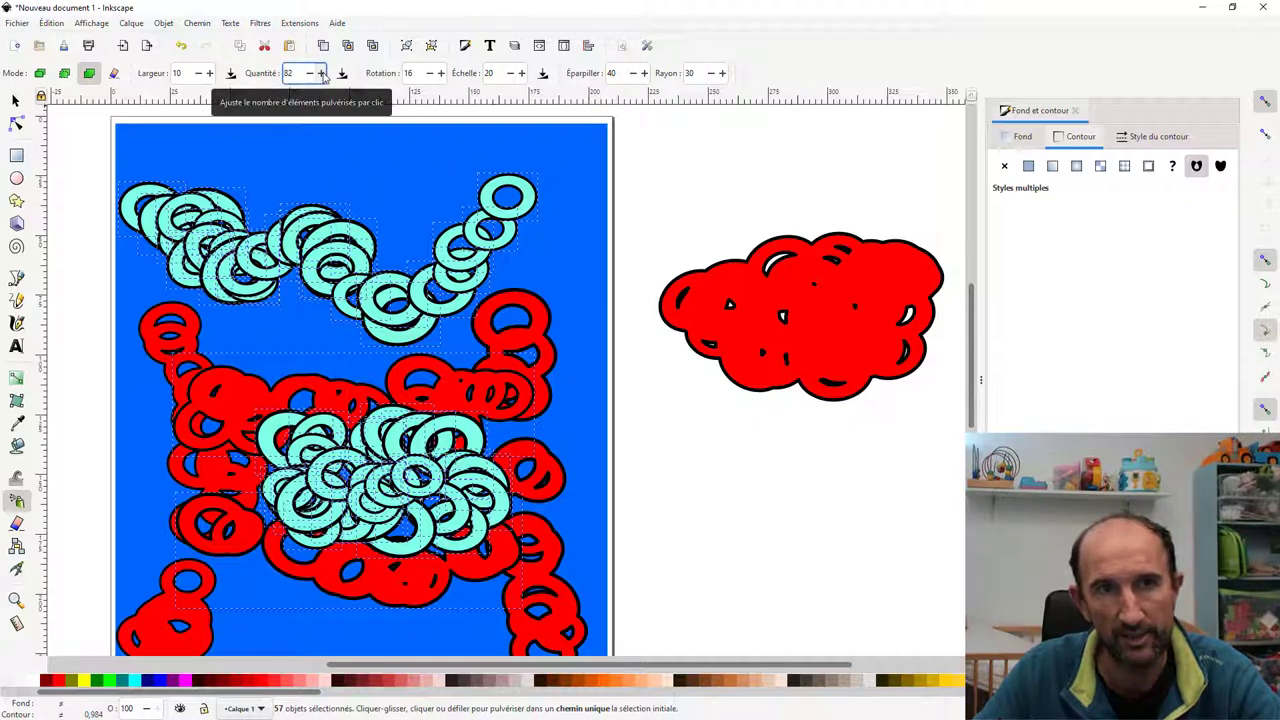
{"action": "mouse_move", "coordinate": [666, 506]}
{"action": "left_mouse_down"}
{"action": "mouse_move", "coordinate": [786, 513]}
{"action": "mouse_move", "coordinate": [771, 463]}
{"action": "left_mouse_up"}
{"action": "left_click", "coordinate": [805, 478]}
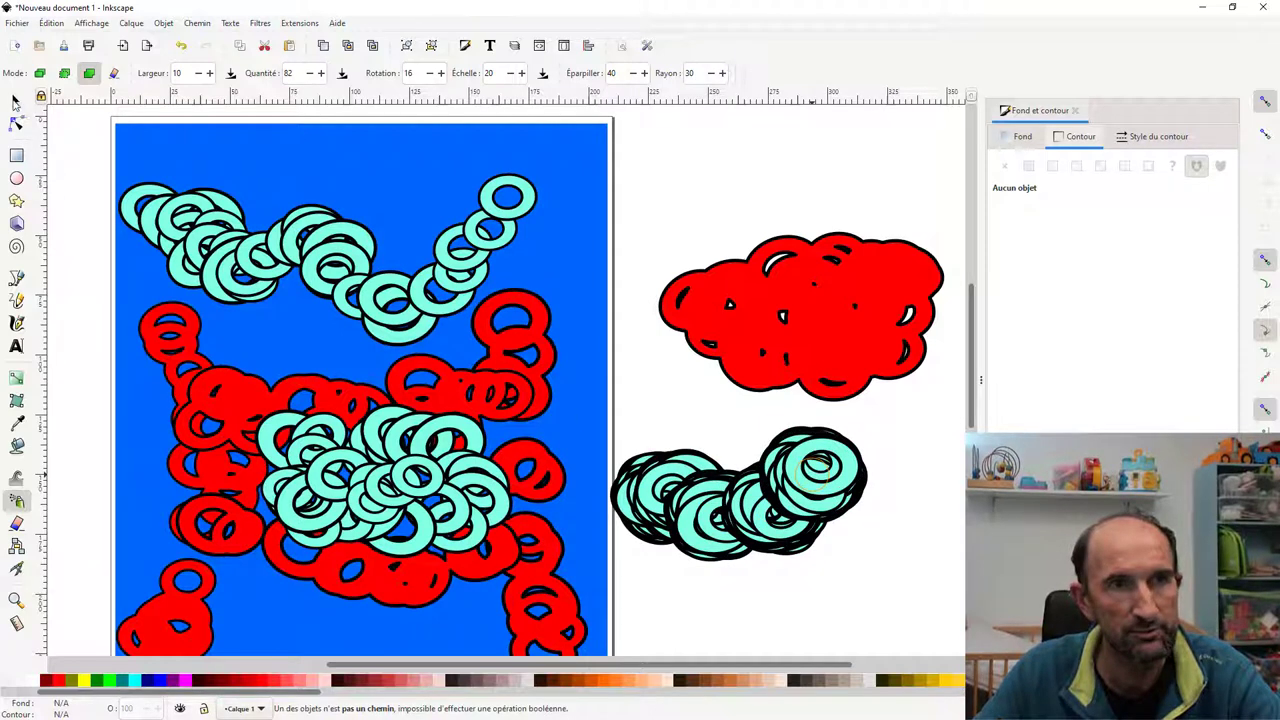
Step: Add more rings to the cyan cluster, then select it and shift the blue page background
{"action": "left_click", "coordinate": [825, 480]}
{"action": "key", "text": "s"}
{"action": "mouse_move", "coordinate": [885, 420]}
{"action": "left_mouse_down"}
{"action": "mouse_move", "coordinate": [633, 598]}
{"action": "mouse_move", "coordinate": [640, 588]}
{"action": "left_mouse_up"}
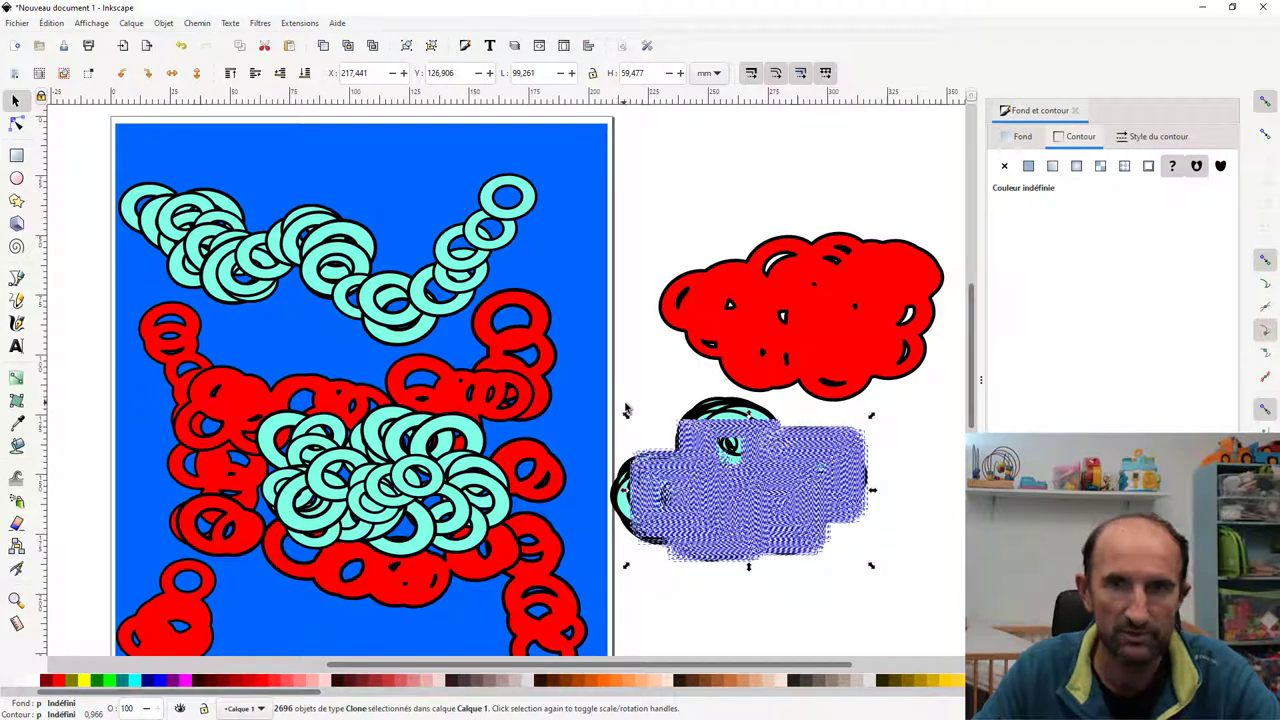
{"action": "left_click", "coordinate": [643, 464]}
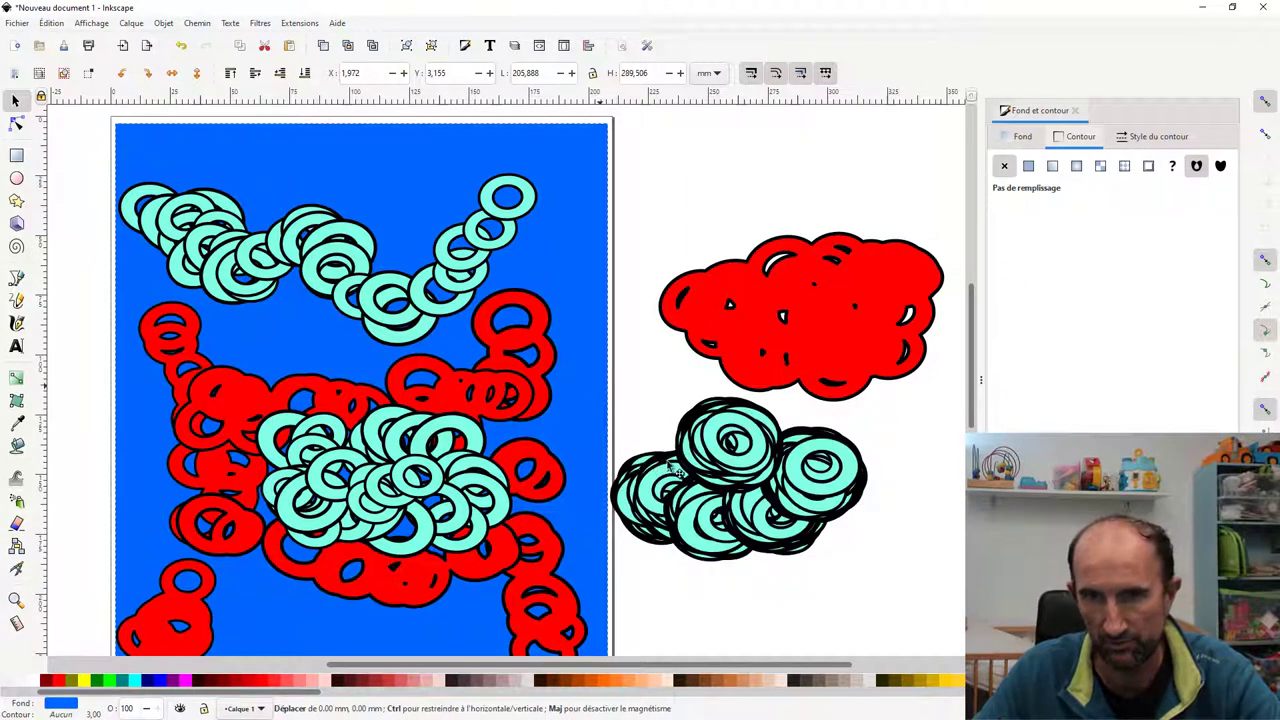
{"action": "left_click_drag", "start_coordinate": [672, 468], "coordinate": [736, 539]}
Step: Select the sprayed clones beside the page and apply Path > Simplify to them
{"action": "left_click_drag", "start_coordinate": [914, 422], "coordinate": [603, 584]}
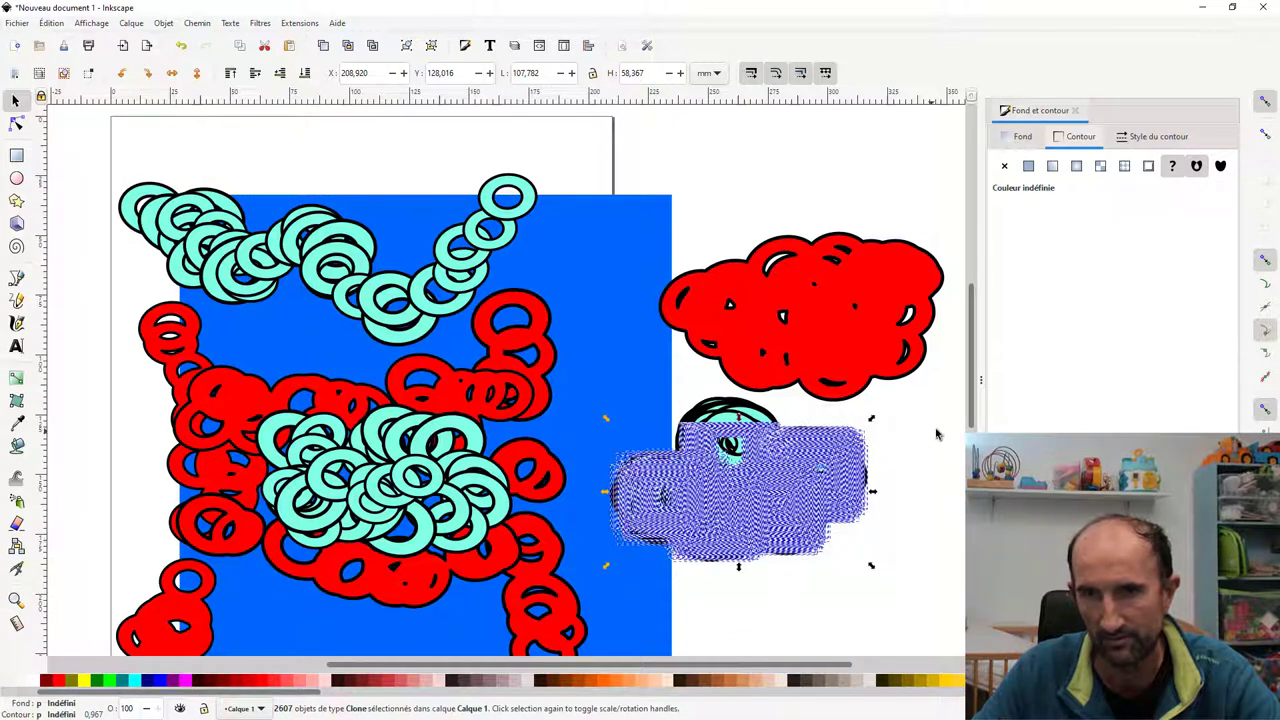
{"action": "left_click_drag", "start_coordinate": [936, 410], "coordinate": [729, 556]}
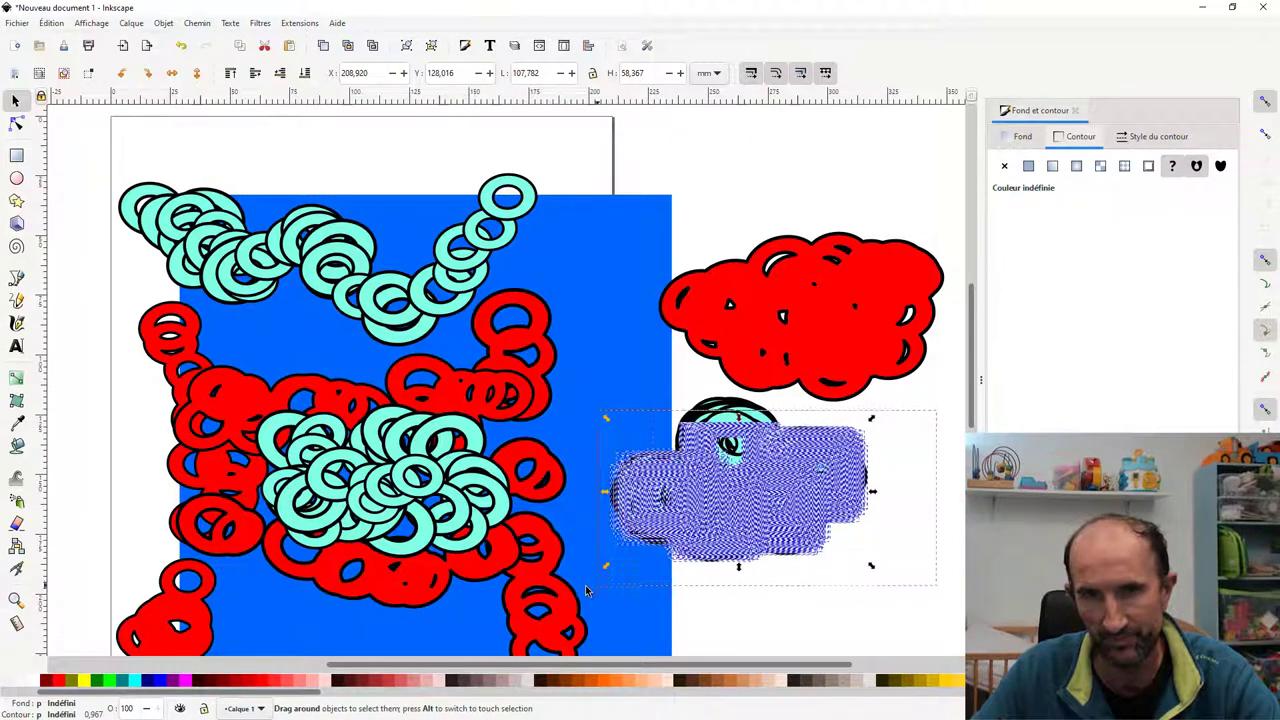
{"action": "left_click_drag", "start_coordinate": [629, 585], "coordinate": [610, 588]}
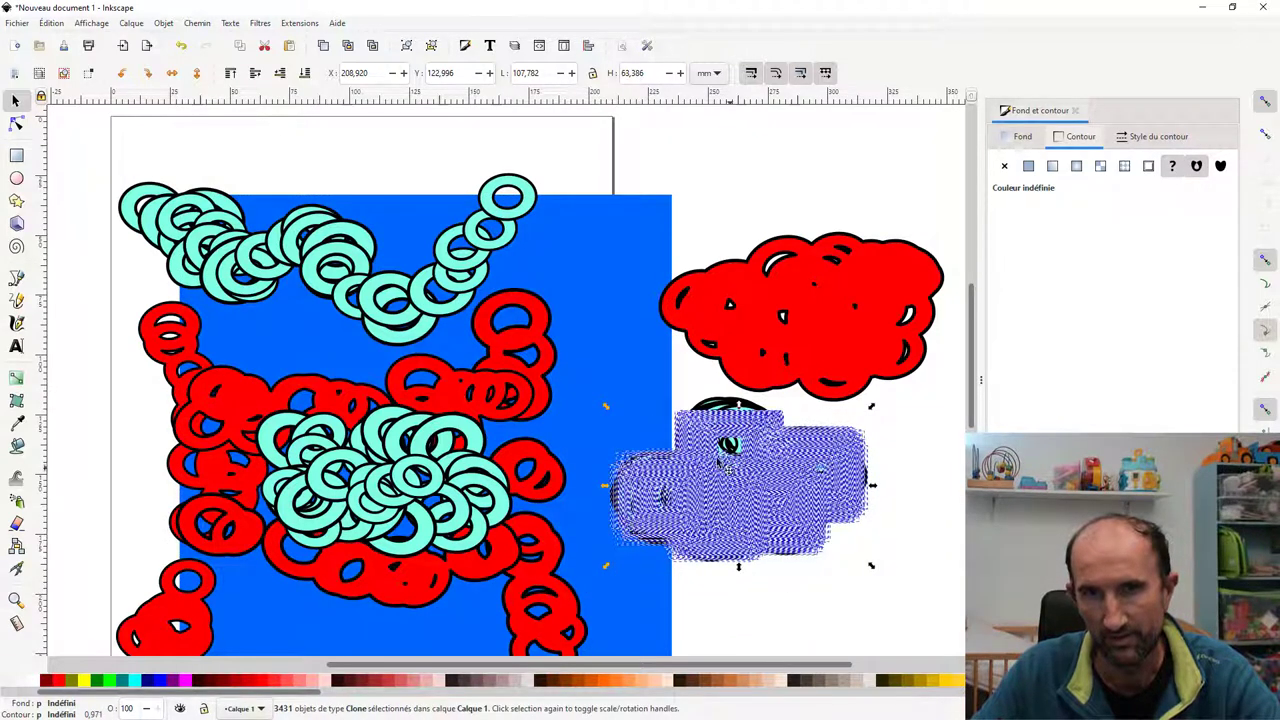
{"action": "left_click", "coordinate": [199, 24]}
{"action": "left_click", "coordinate": [235, 300]}
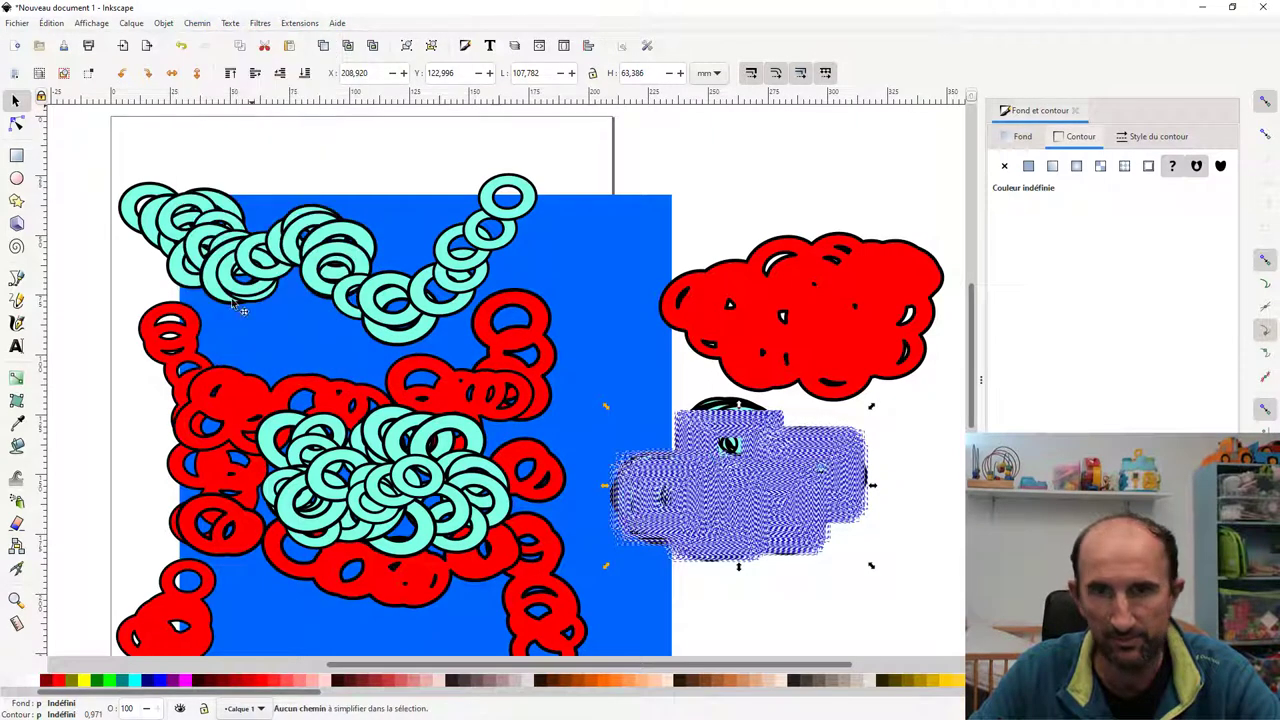
{"action": "left_click", "coordinate": [910, 459]}
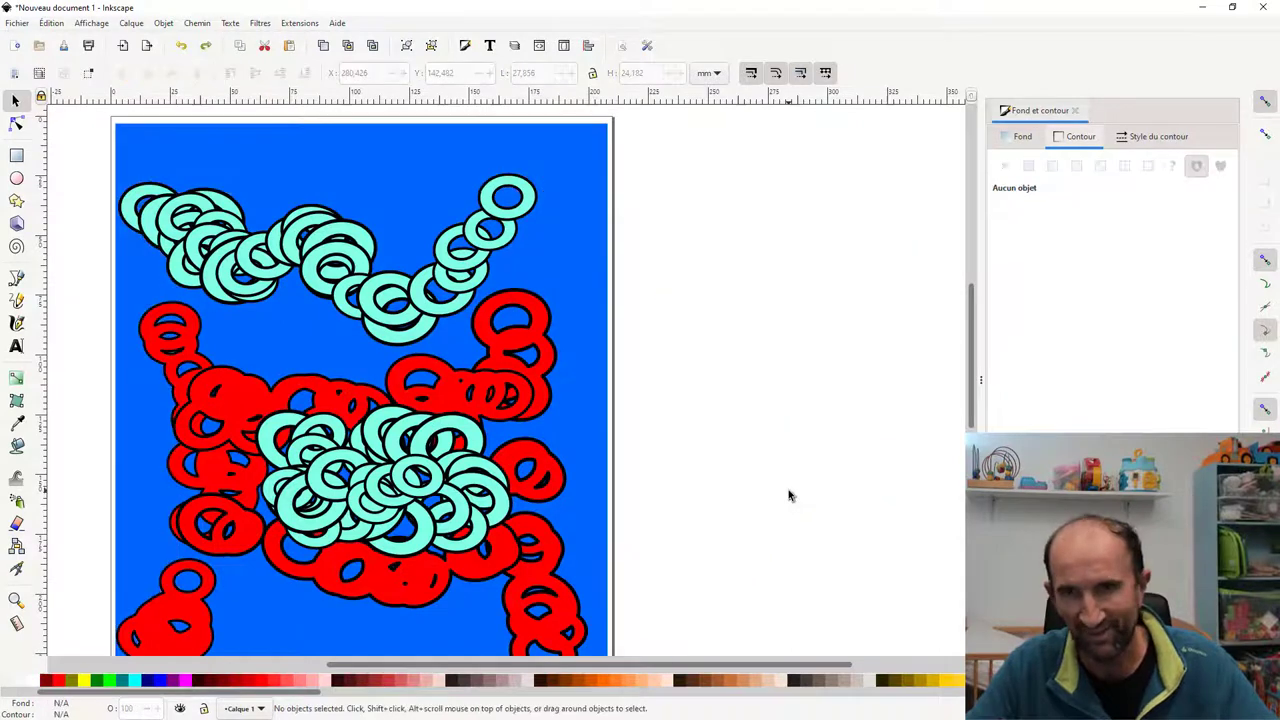
Step: Spray the cyan sample ring into a merged cyan blob above the page
{"action": "scroll", "coordinate": [706, 478], "scroll_direction": "up", "scroll_amount": 3}
{"action": "scroll", "coordinate": [680, 462], "scroll_direction": "down", "scroll_amount": 3}
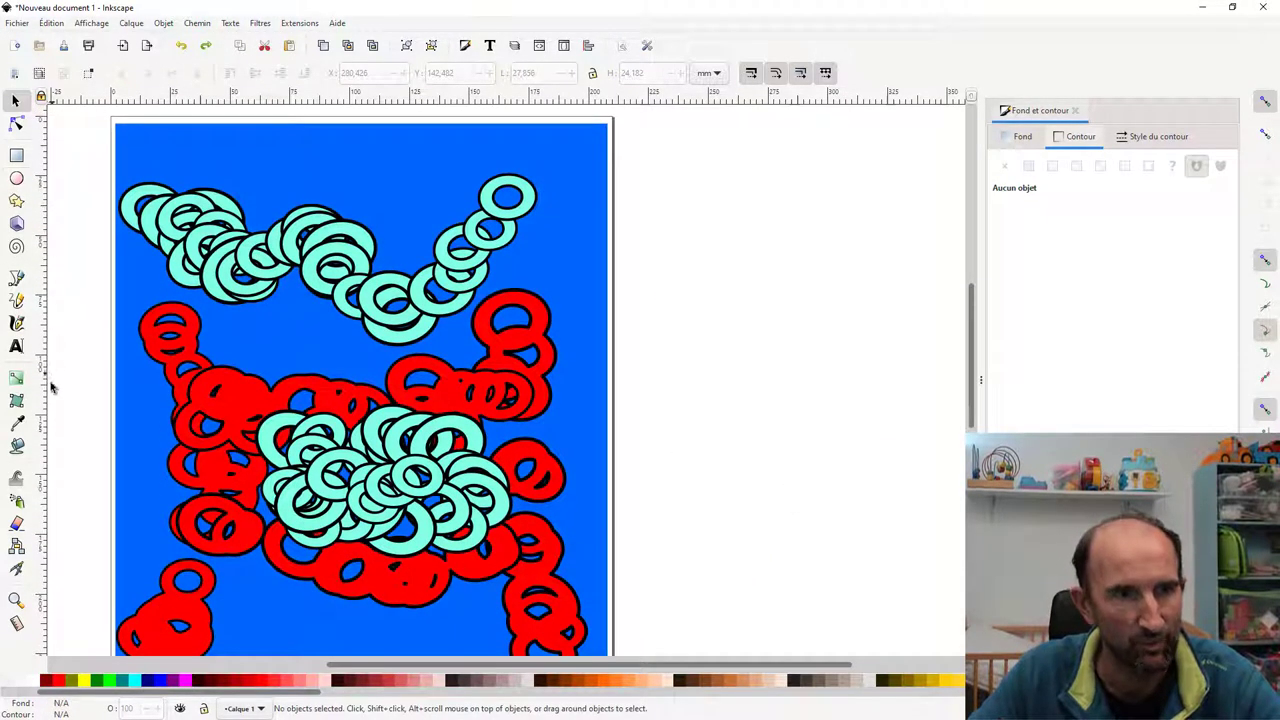
{"action": "left_click", "coordinate": [16, 502]}
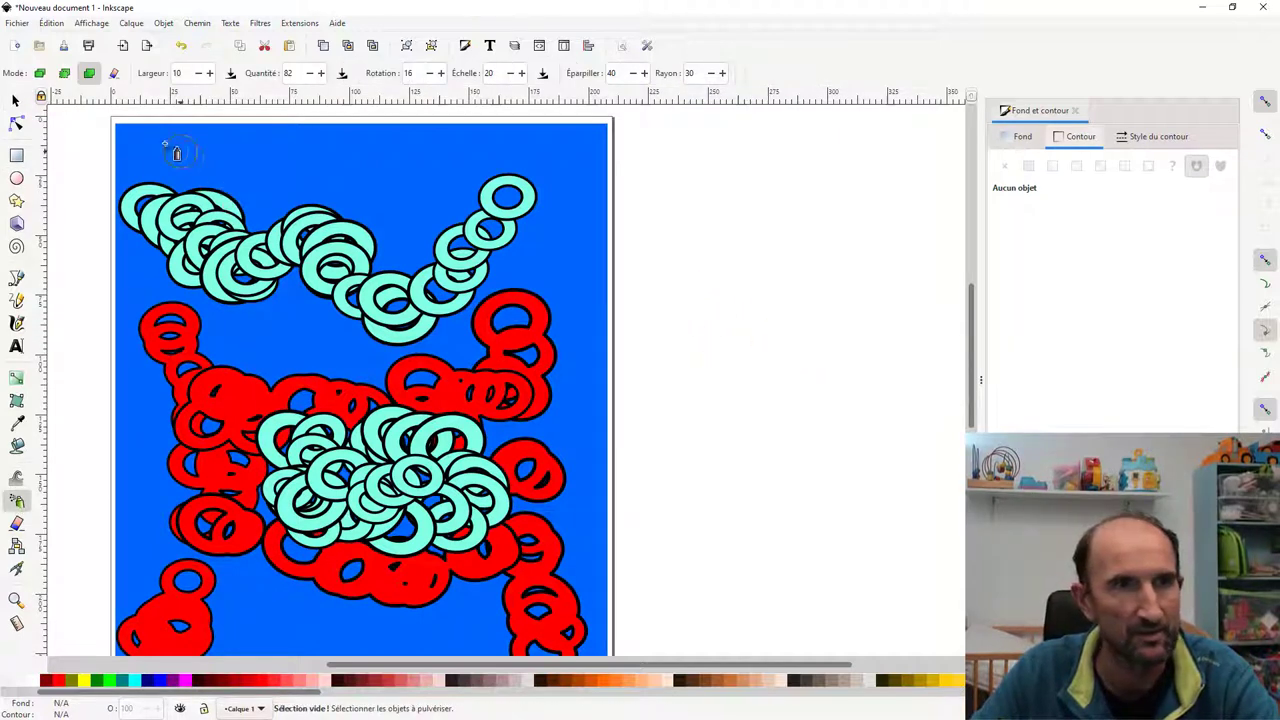
{"action": "scroll", "coordinate": [130, 210], "scroll_direction": "up", "scroll_amount": 8}
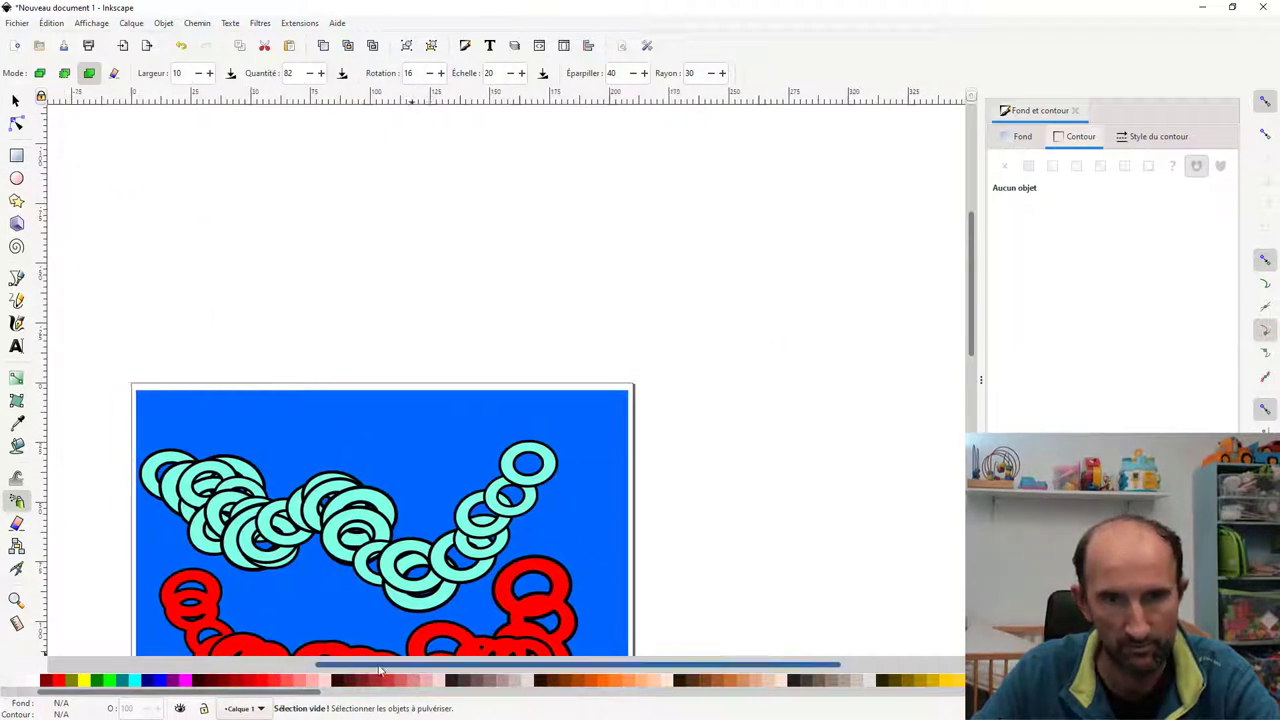
{"action": "left_click_drag", "start_coordinate": [414, 664], "coordinate": [183, 664]}
{"action": "left_click", "coordinate": [15, 101]}
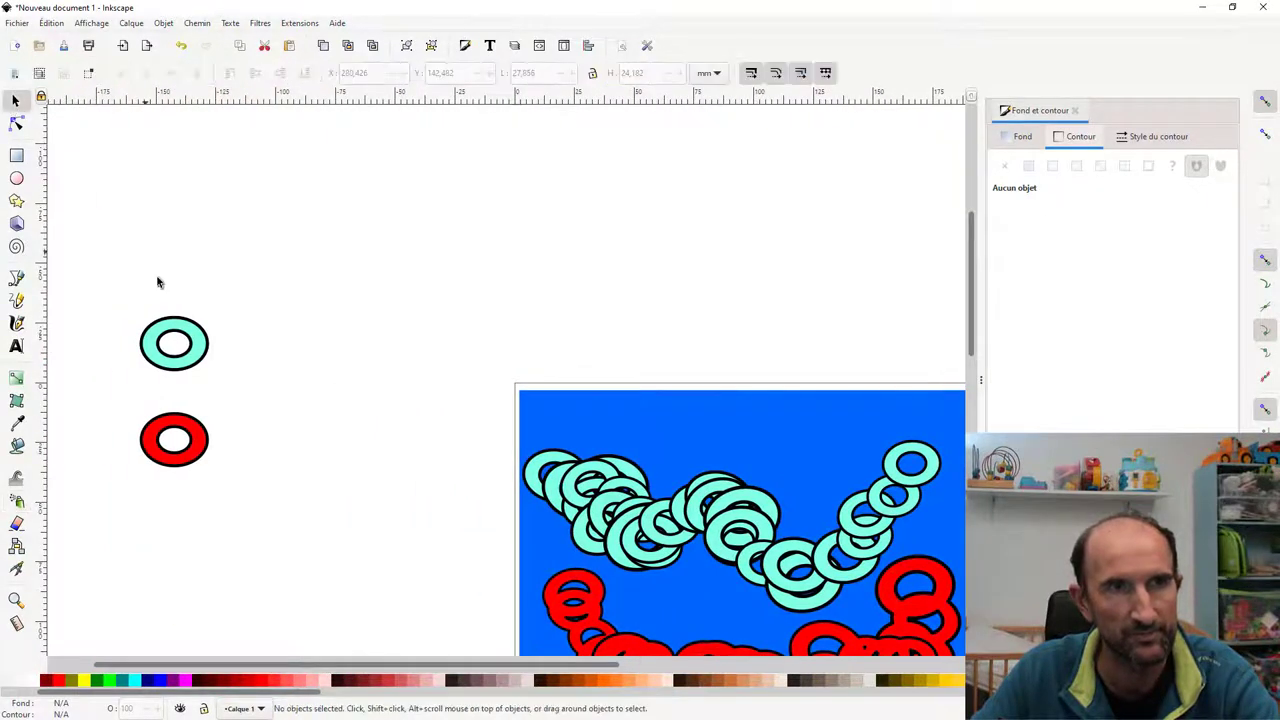
{"action": "left_click", "coordinate": [168, 334]}
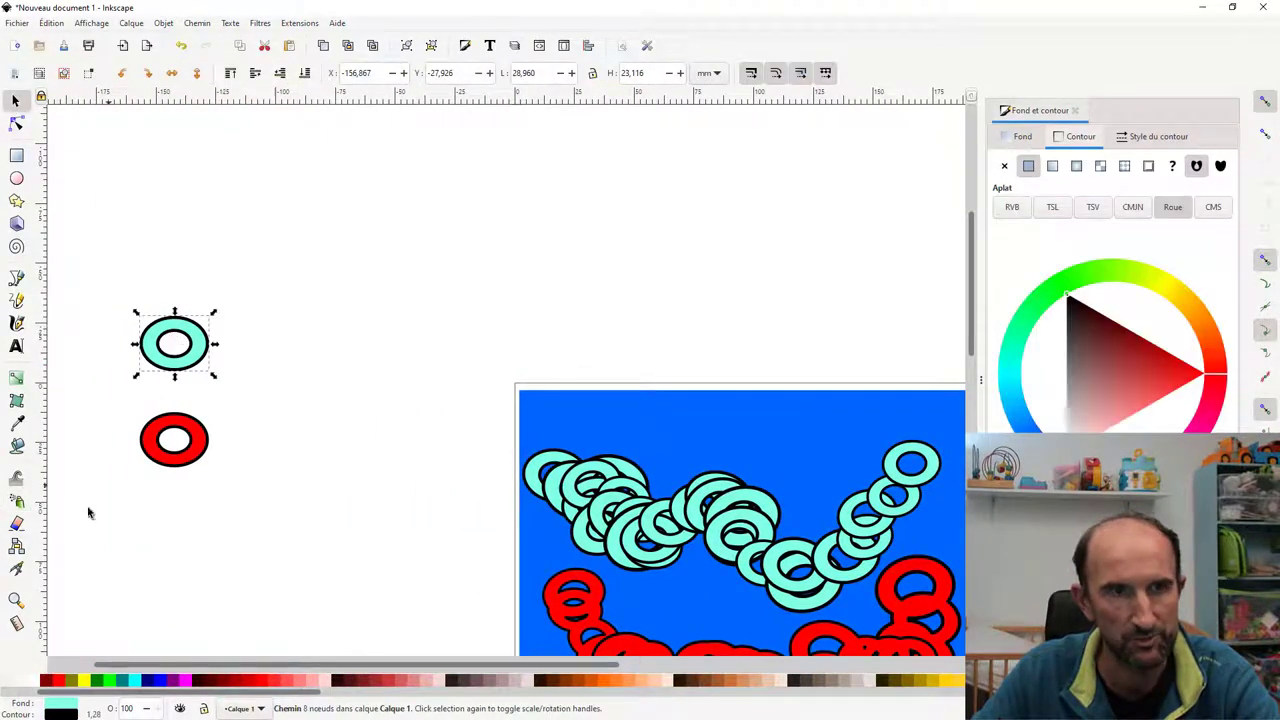
{"action": "left_click", "coordinate": [17, 502]}
{"action": "left_click_drag", "start_coordinate": [317, 263], "coordinate": [565, 291]}
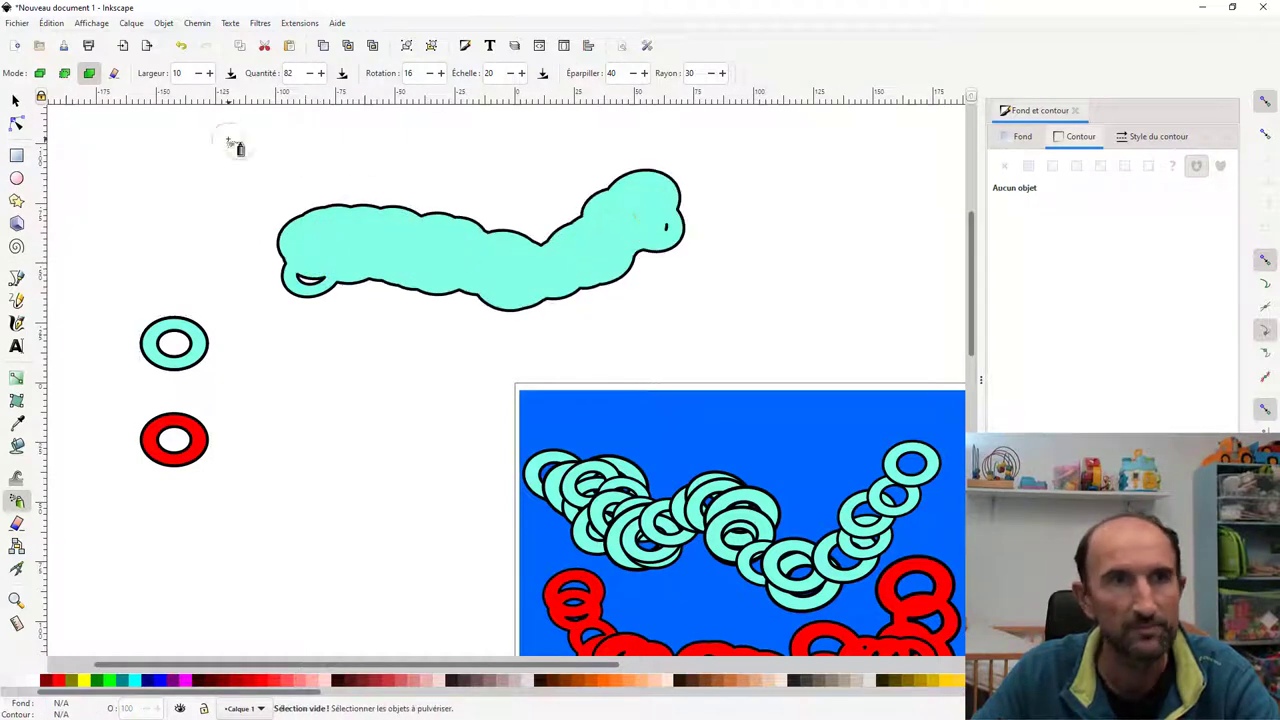
Step: Select the whole 70-node cyan blob beside the page with the Selector tool
{"action": "left_click", "coordinate": [16, 124]}
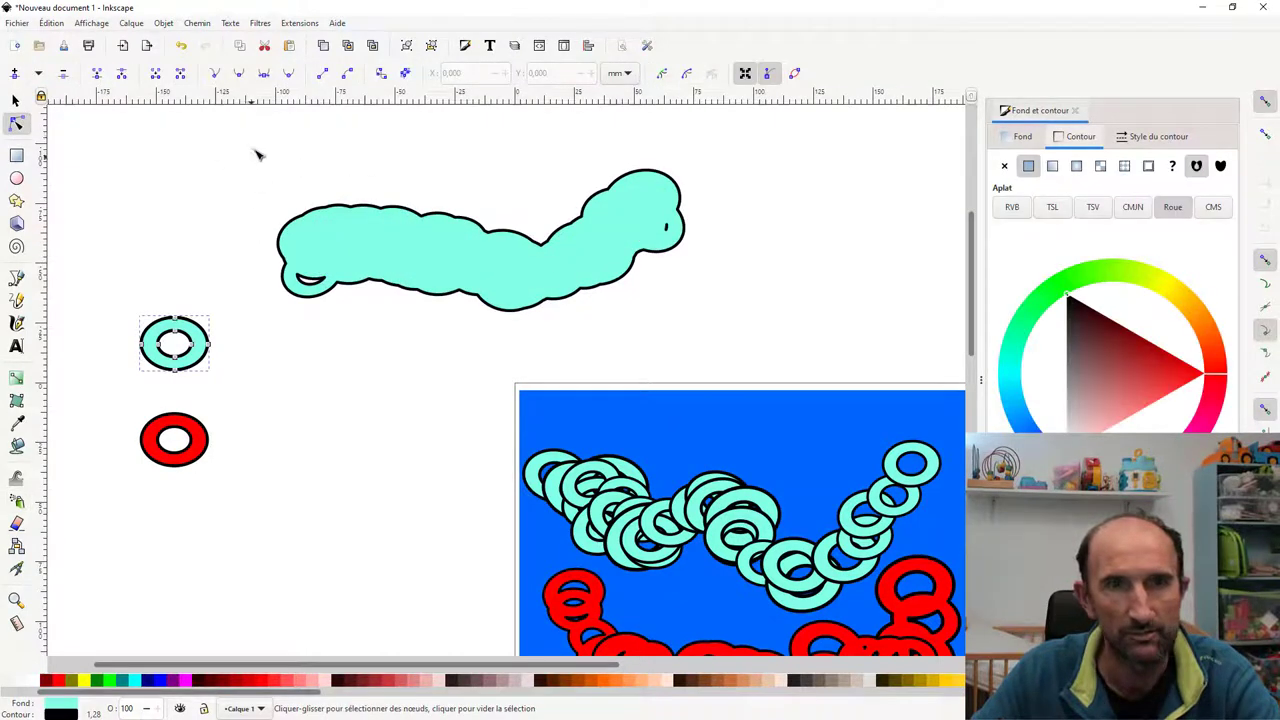
{"action": "left_click_drag", "start_coordinate": [320, 234], "coordinate": [708, 334]}
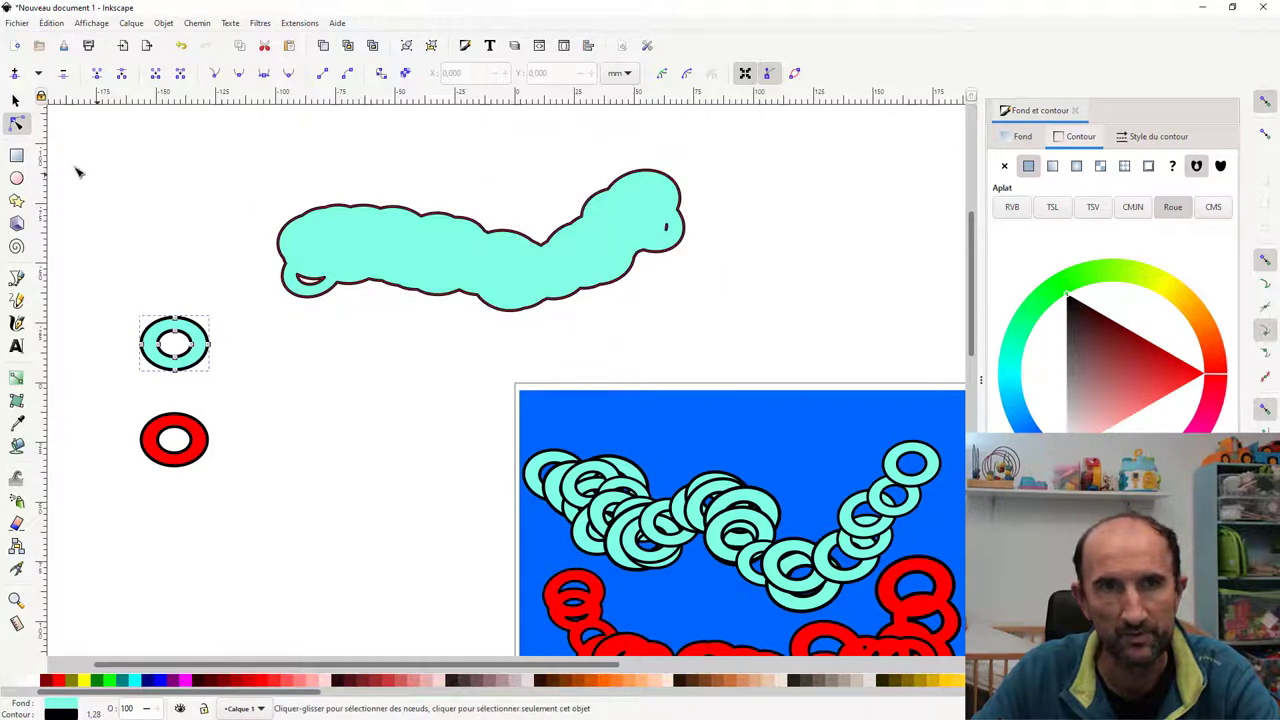
{"action": "left_click", "coordinate": [16, 100]}
{"action": "left_click", "coordinate": [357, 256]}
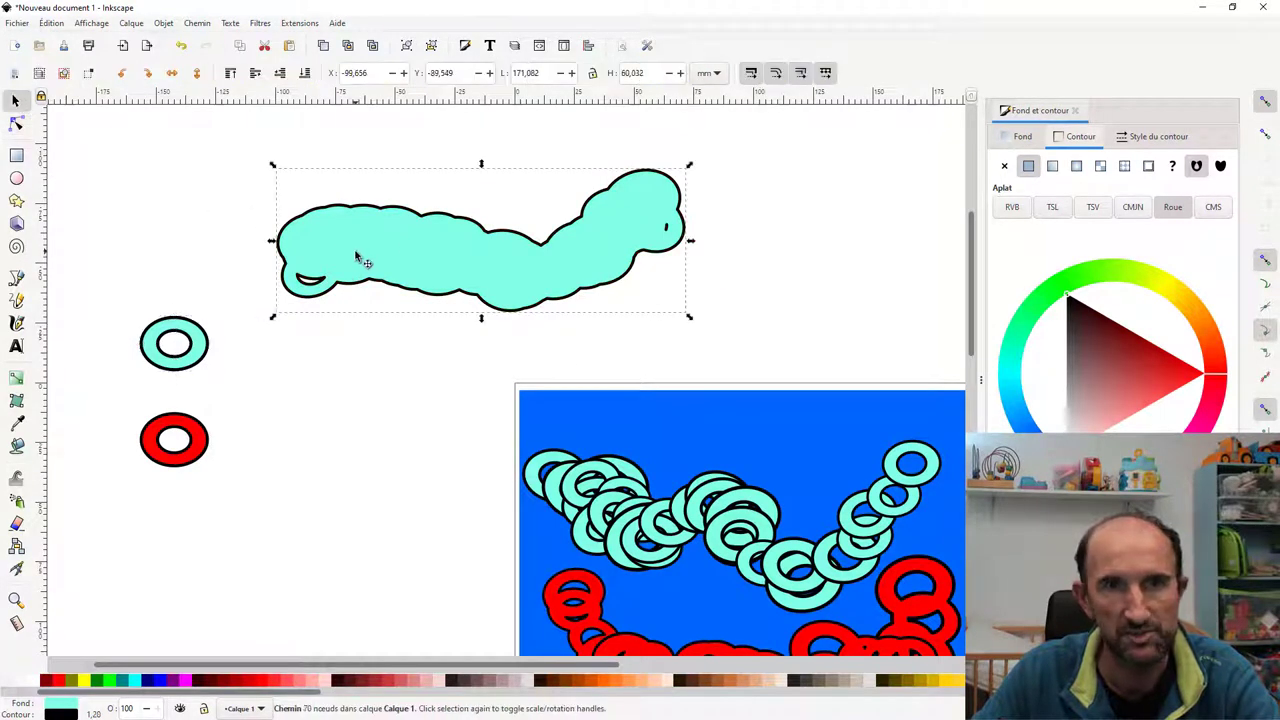
Step: Simplify the cyan blob down to a 23-node path with Path > Simplify
{"action": "left_click", "coordinate": [16, 124]}
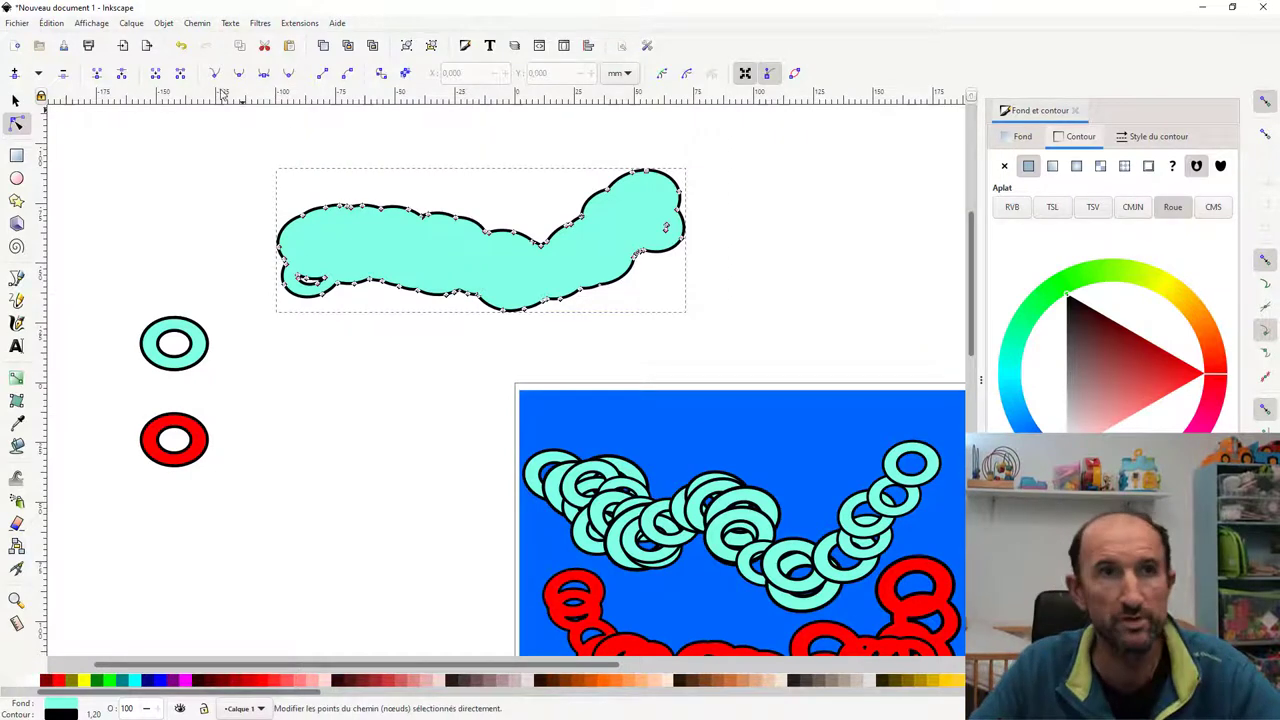
{"action": "left_click", "coordinate": [197, 24]}
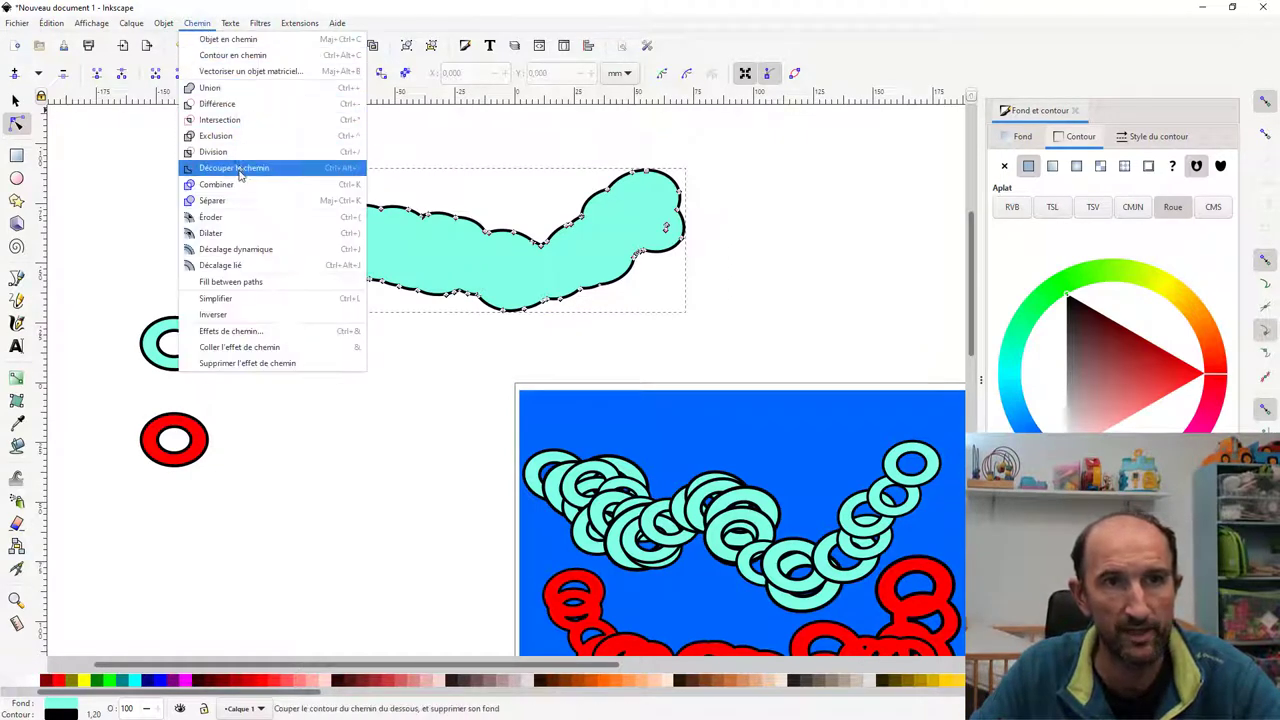
{"action": "left_click", "coordinate": [238, 300]}
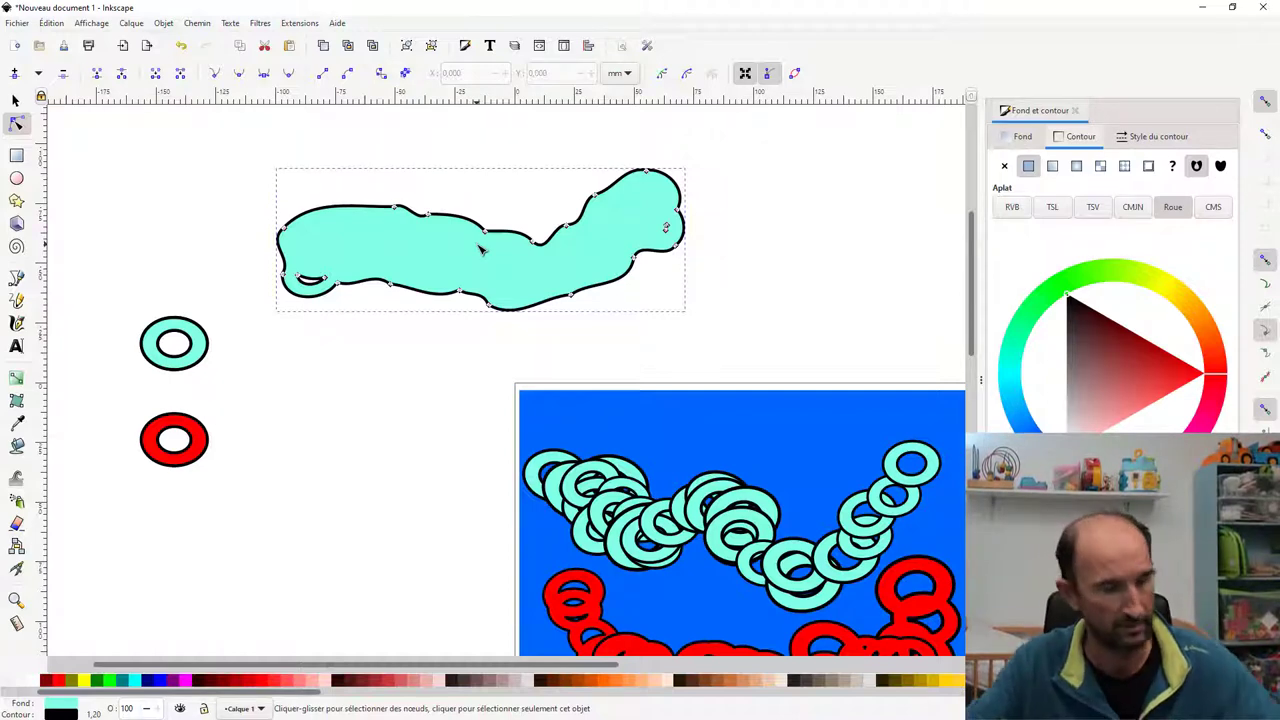
{"action": "scroll", "coordinate": [593, 257], "scroll_direction": "down", "scroll_amount": 1}
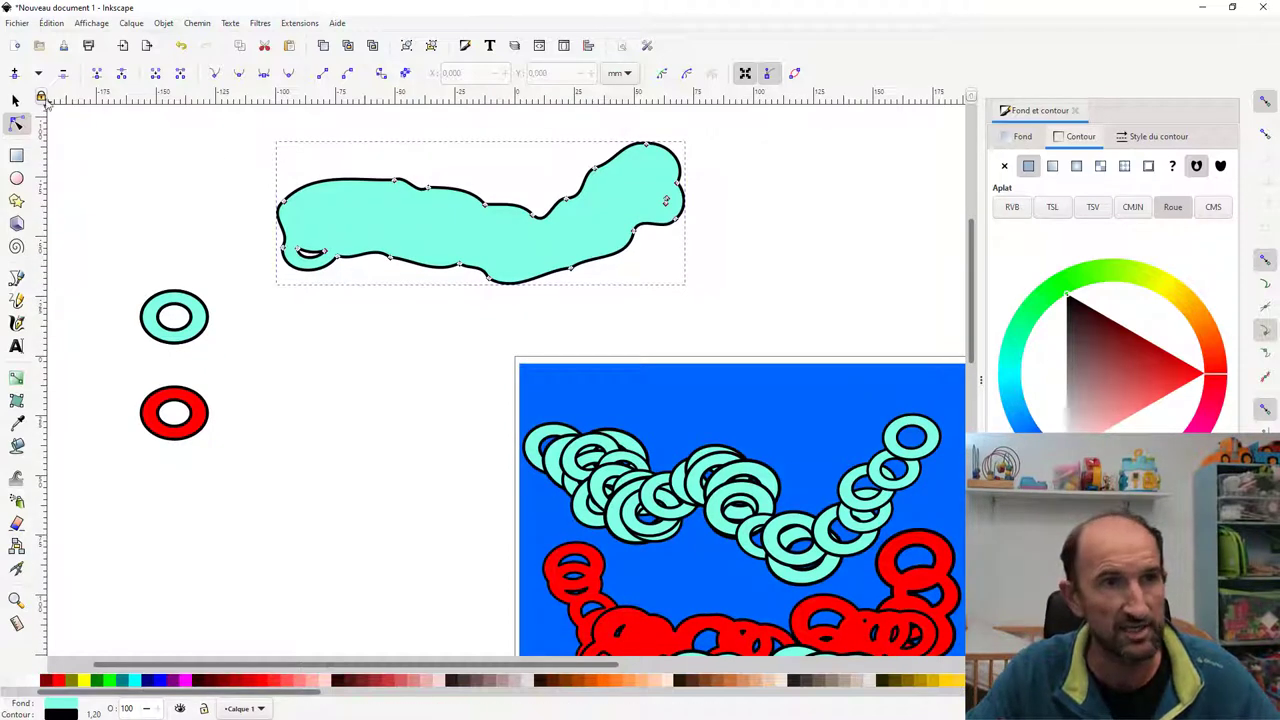
Step: Shrink the blob to about half size, fill it orange, and move it to the page top
{"action": "key", "text": "s"}
{"action": "mouse_move", "coordinate": [686, 291]}
{"action": "left_mouse_down"}
{"action": "mouse_move", "coordinate": [478, 206]}
{"action": "mouse_move", "coordinate": [237, 257]}
{"action": "left_mouse_up"}
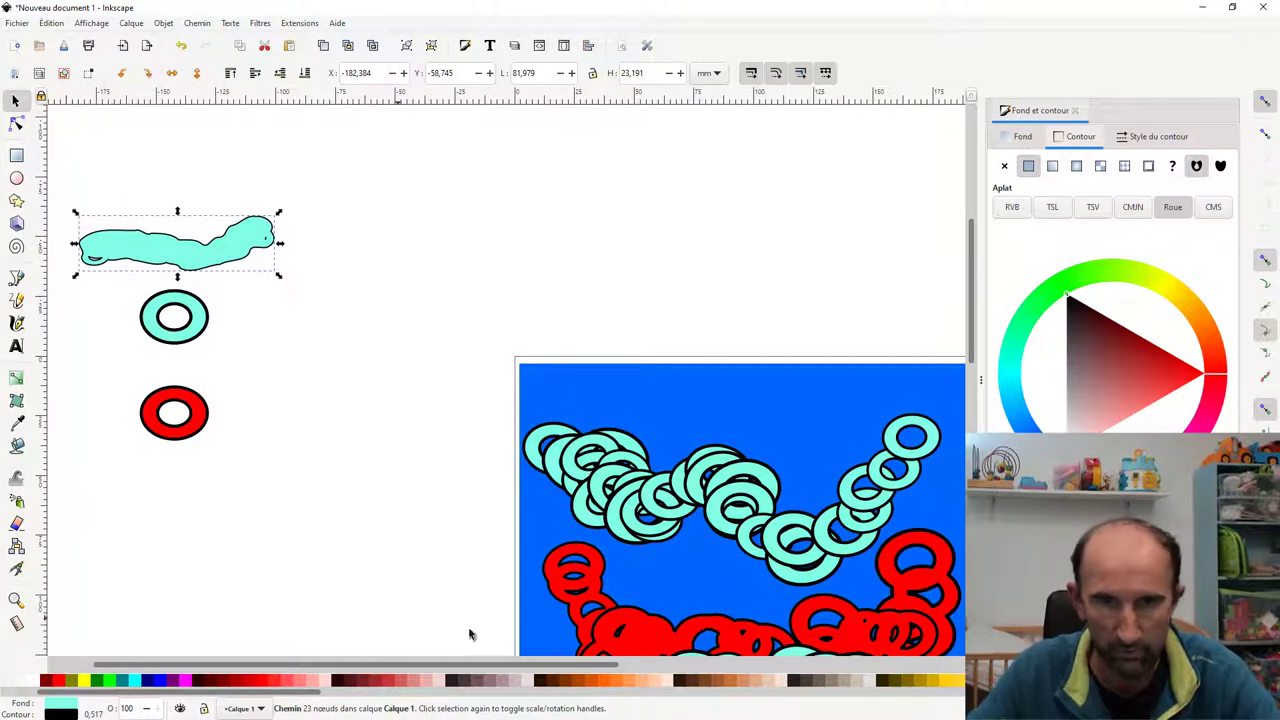
{"action": "left_click", "coordinate": [604, 680]}
{"action": "scroll", "coordinate": [410, 420], "scroll_direction": "down", "scroll_amount": 2}
{"action": "scroll", "coordinate": [400, 395], "scroll_direction": "up", "scroll_amount": 1}
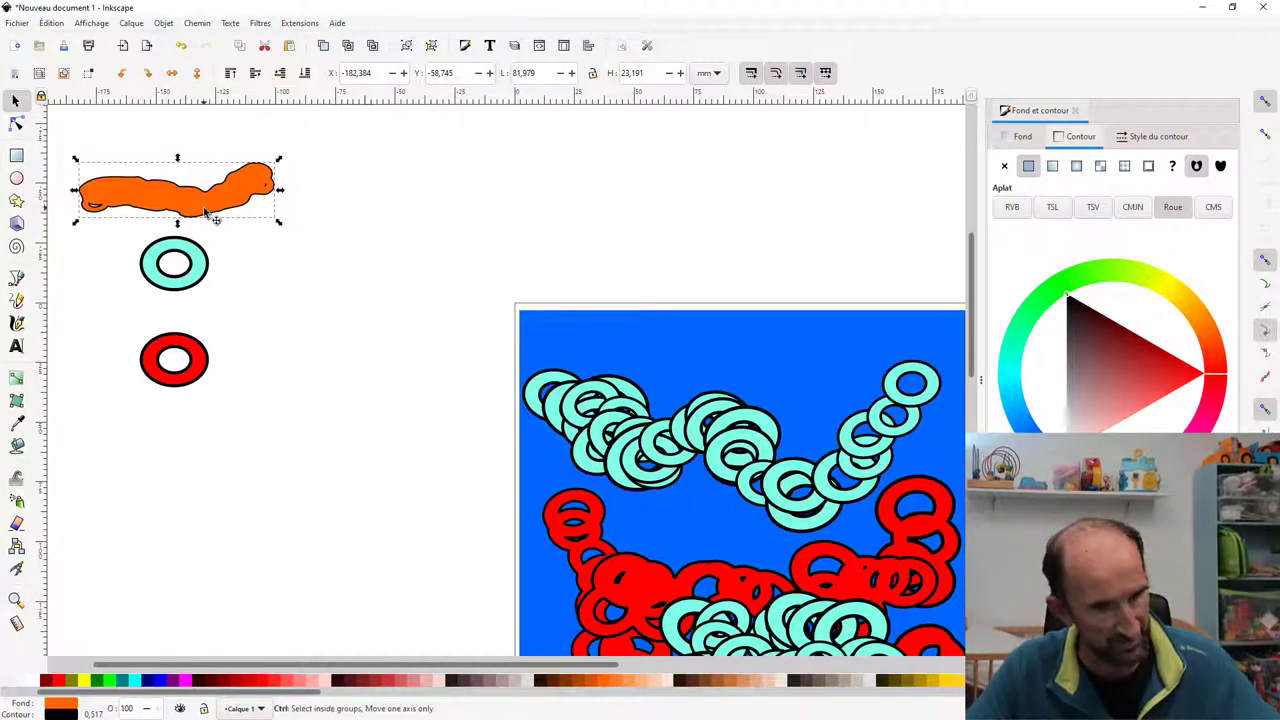
{"action": "mouse_move", "coordinate": [204, 207]}
{"action": "left_mouse_down"}
{"action": "mouse_move", "coordinate": [273, 243]}
{"action": "mouse_move", "coordinate": [776, 365]}
{"action": "left_mouse_up"}
{"action": "scroll", "coordinate": [760, 355], "scroll_direction": "down", "scroll_amount": 2}
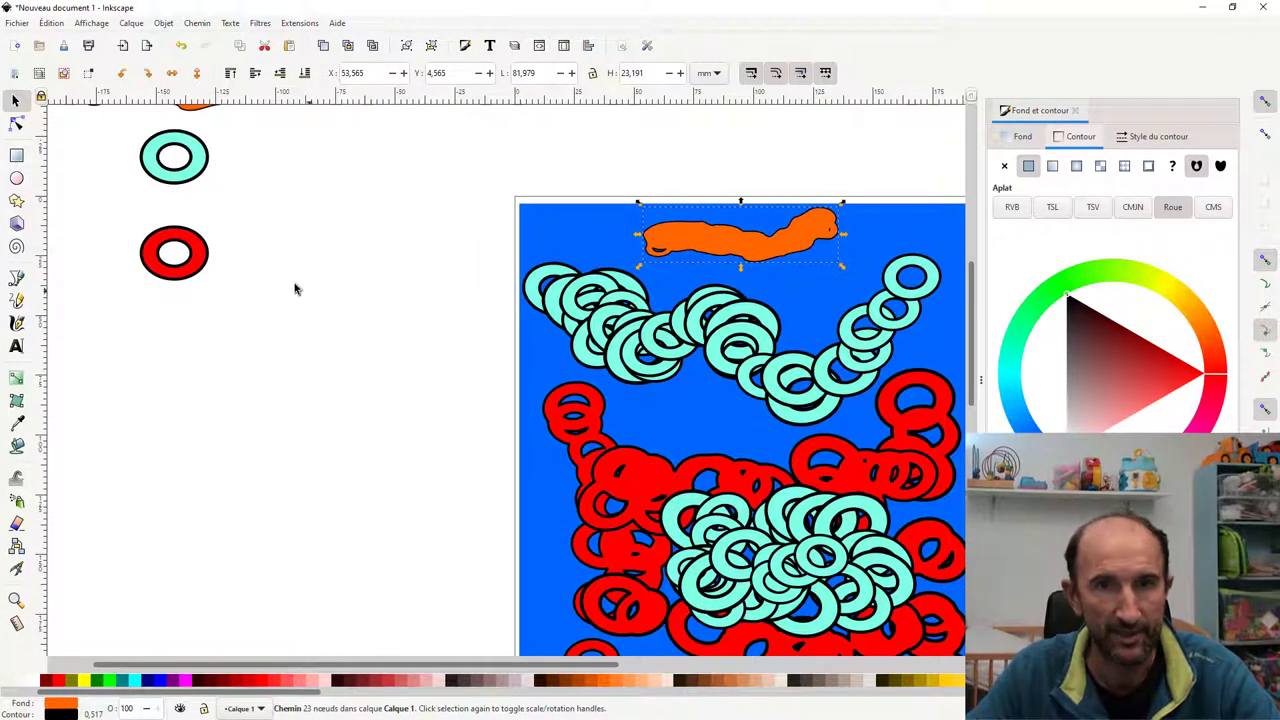
{"action": "scroll", "coordinate": [366, 380], "scroll_direction": "down", "scroll_amount": 3}
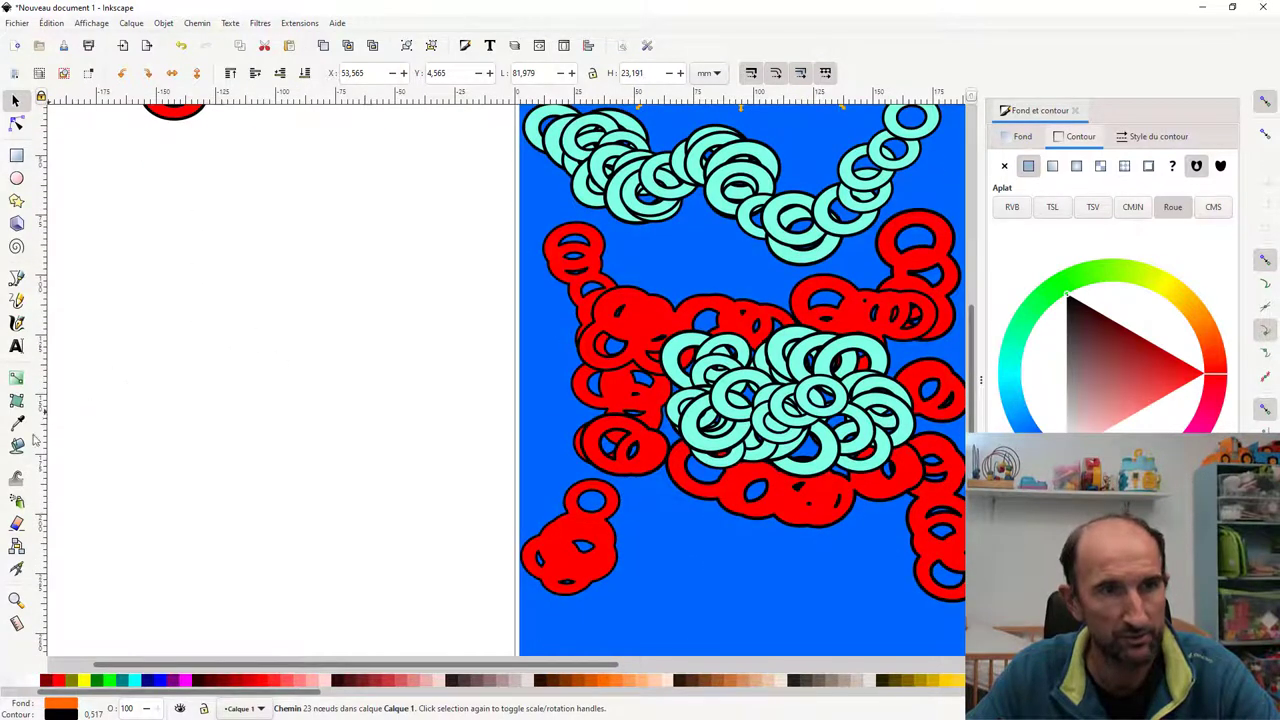
Step: Spray a broad merged orange mass across the bottom of the page
{"action": "left_click", "coordinate": [16, 502]}
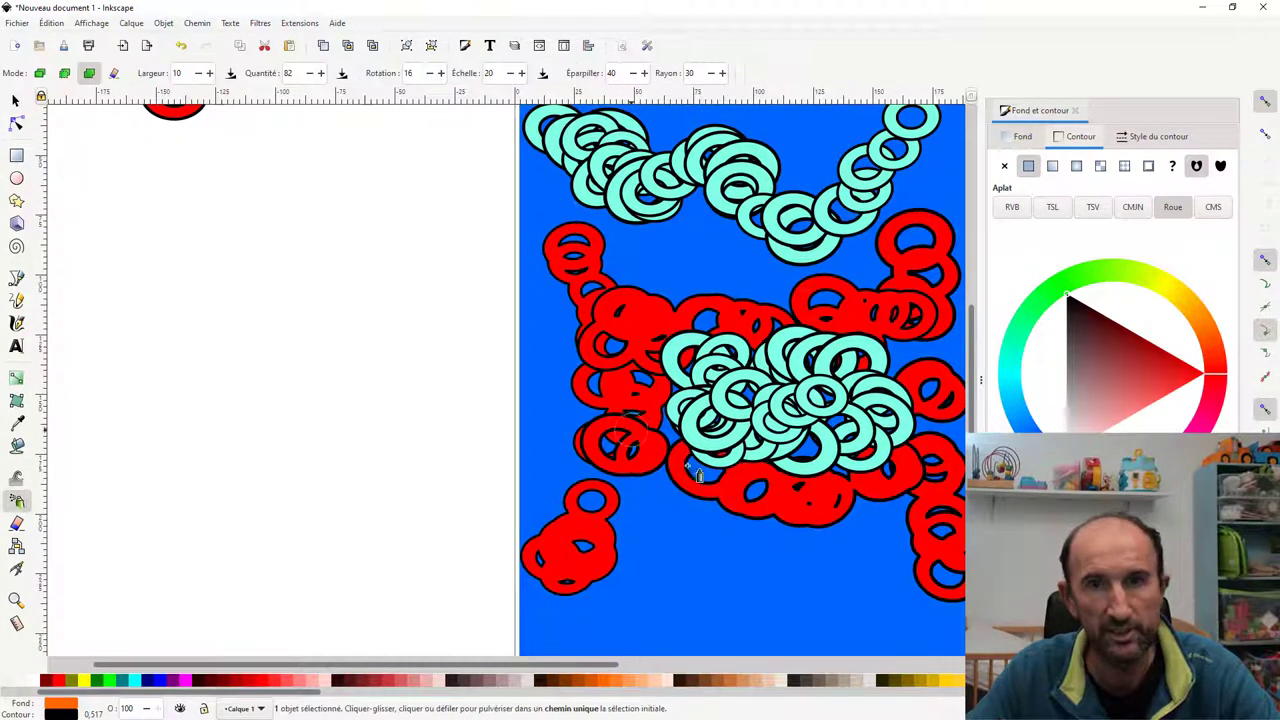
{"action": "mouse_move", "coordinate": [641, 548]}
{"action": "left_mouse_down"}
{"action": "mouse_move", "coordinate": [700, 515]}
{"action": "mouse_move", "coordinate": [724, 521]}
{"action": "left_mouse_up"}
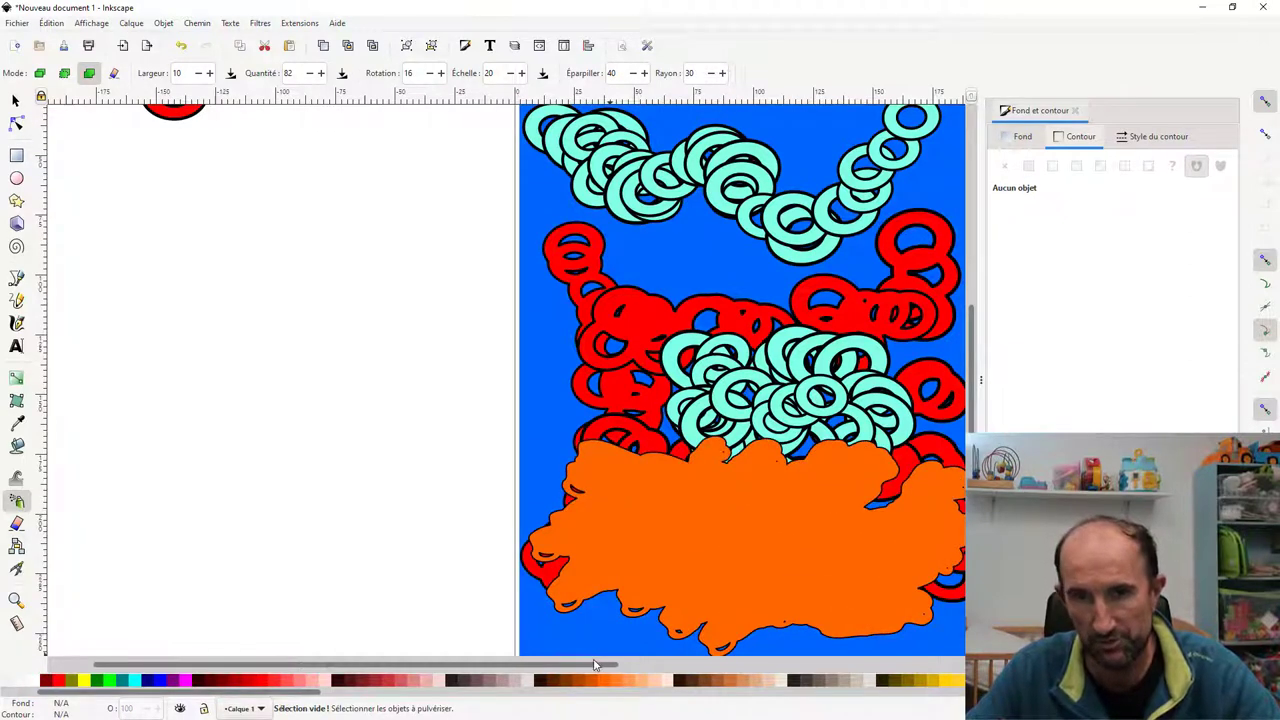
{"action": "left_click_drag", "start_coordinate": [595, 665], "coordinate": [745, 665]}
{"action": "scroll", "coordinate": [632, 535], "scroll_direction": "up", "scroll_amount": 3}
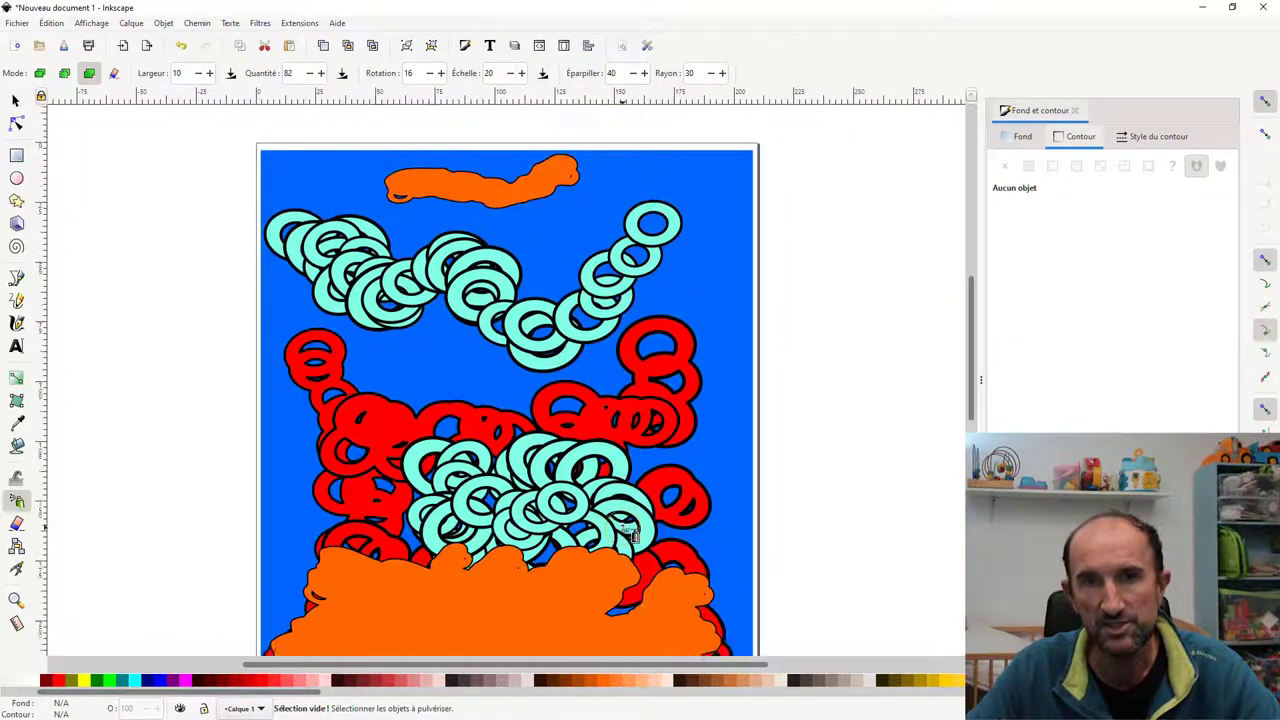
{"action": "scroll", "coordinate": [632, 535], "scroll_direction": "down", "scroll_amount": 3}
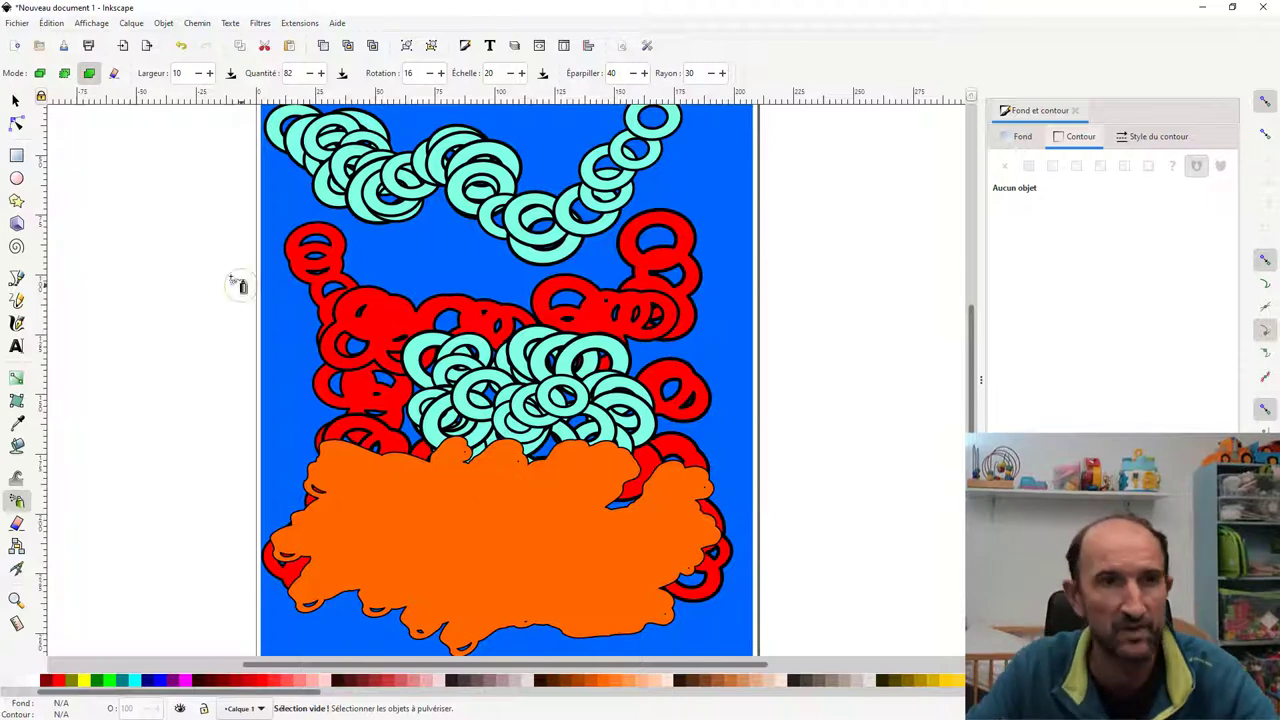
{"action": "scroll", "coordinate": [279, 322], "scroll_direction": "up", "scroll_amount": 4}
{"action": "scroll", "coordinate": [468, 432], "scroll_direction": "down", "scroll_amount": 4}
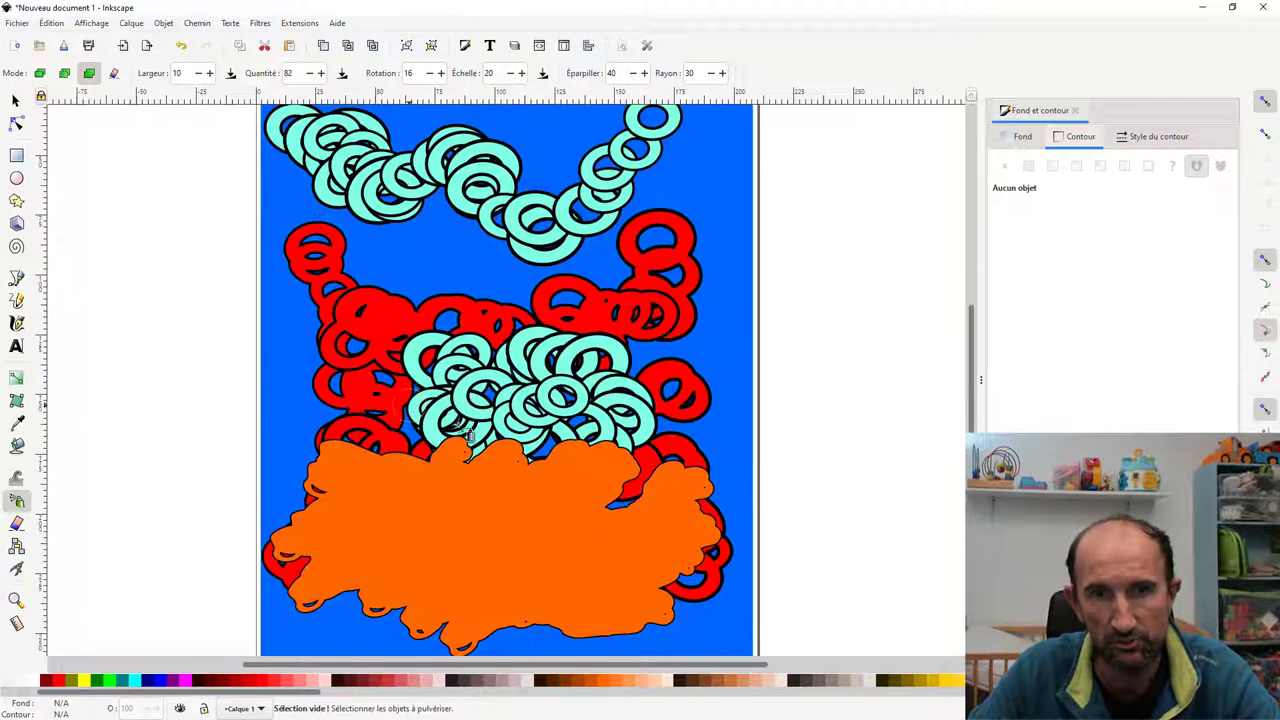
{"action": "scroll", "coordinate": [424, 391], "scroll_direction": "up", "scroll_amount": 4}
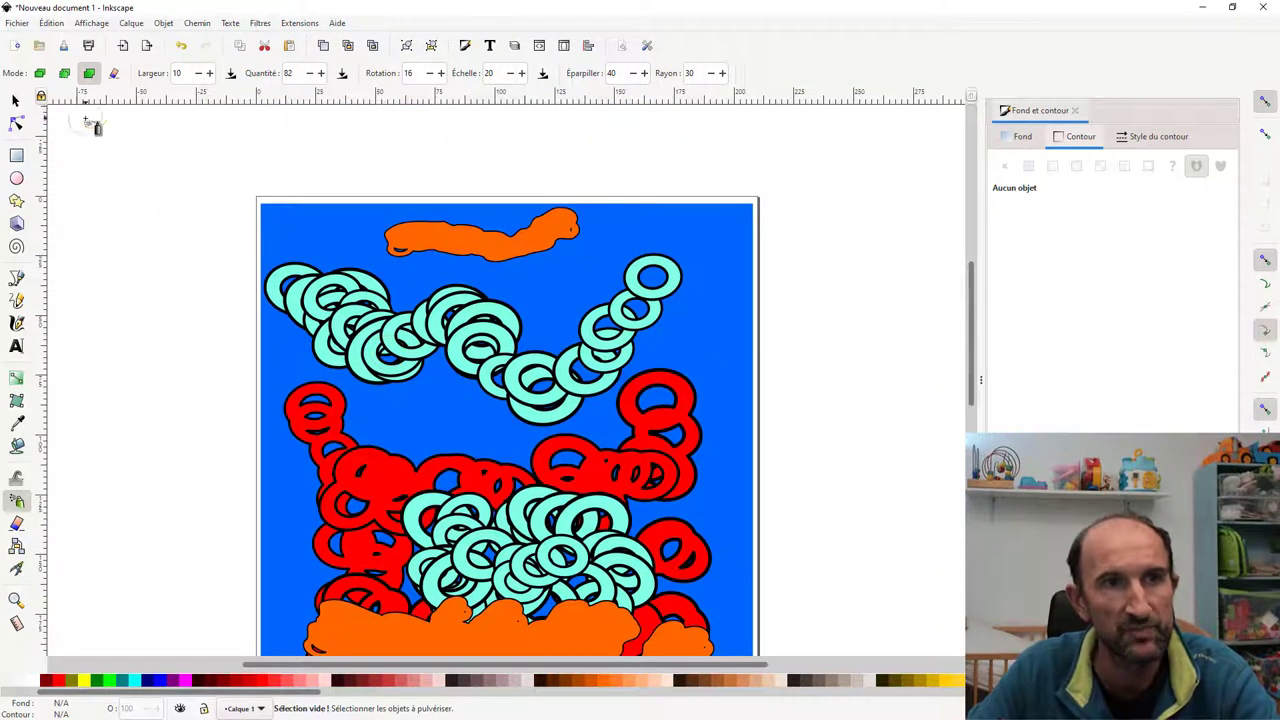
Step: Use spray delete mode to erase sprayed shapes near the page's left and the cyan rings
{"action": "left_click", "coordinate": [114, 75]}
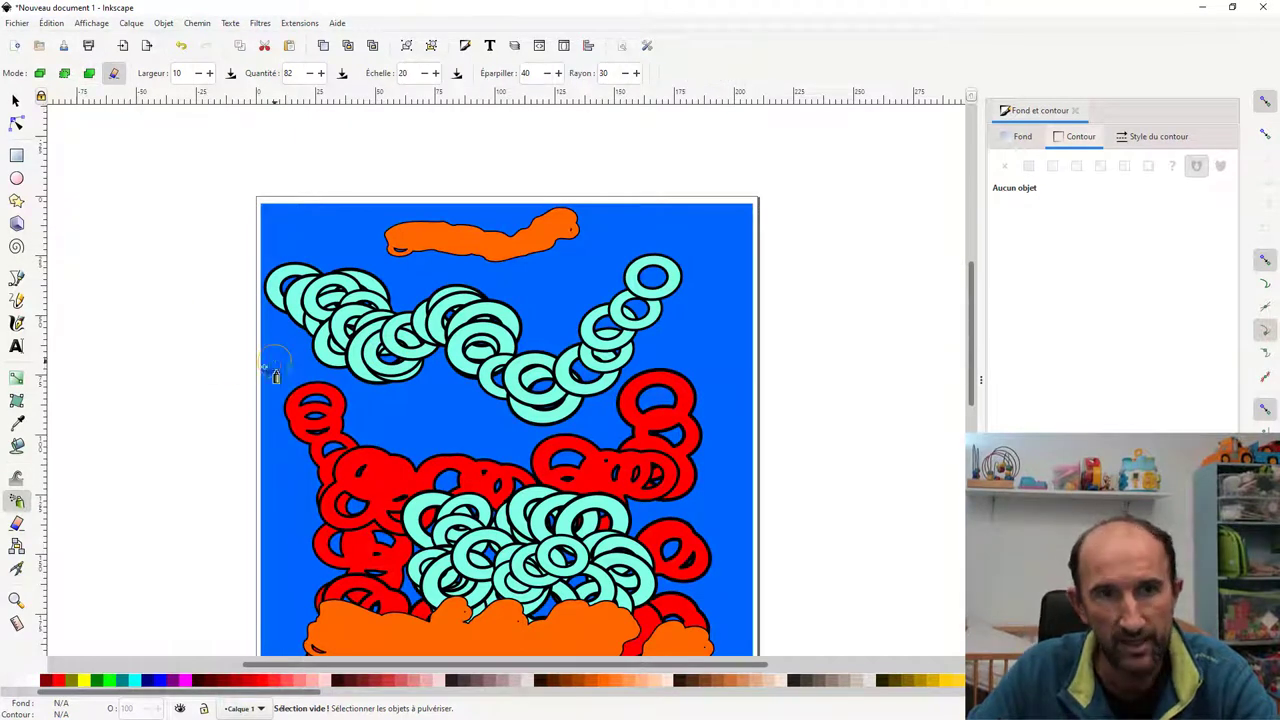
{"action": "left_click_drag", "start_coordinate": [275, 375], "coordinate": [365, 342]}
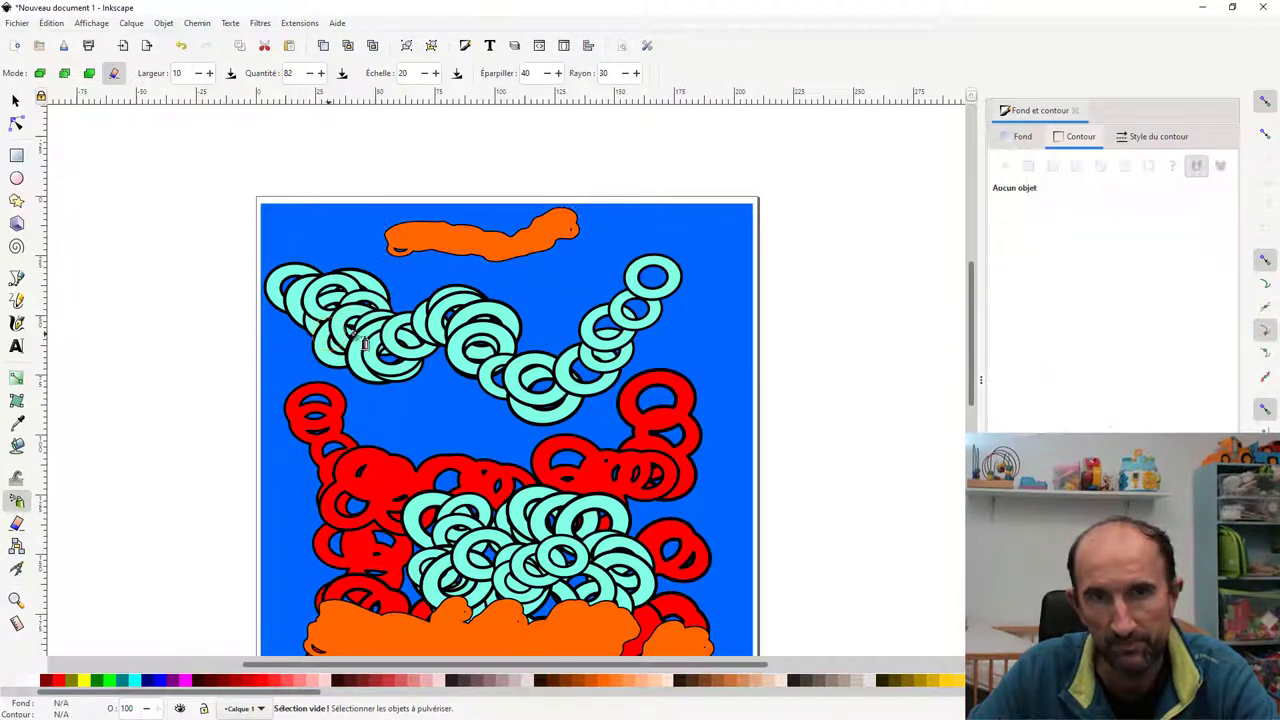
{"action": "mouse_move", "coordinate": [660, 280]}
{"action": "left_mouse_down"}
{"action": "mouse_move", "coordinate": [655, 344]}
{"action": "mouse_move", "coordinate": [620, 422]}
{"action": "left_mouse_up"}
{"action": "scroll", "coordinate": [700, 400], "scroll_direction": "down", "scroll_amount": 3}
{"action": "scroll", "coordinate": [520, 322], "scroll_direction": "up", "scroll_amount": 2}
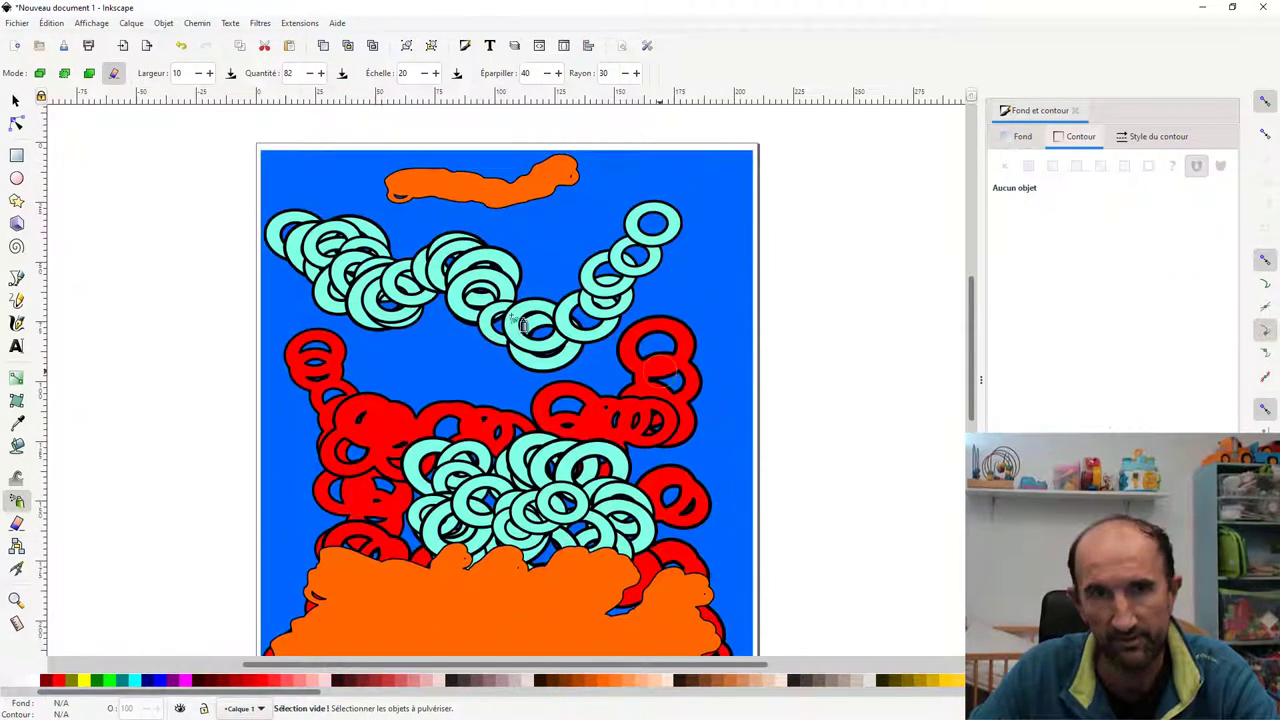
{"action": "left_click", "coordinate": [16, 178]}
Step: Draw a small orange circle beside the page and spray a column of its copies
{"action": "left_click_drag", "start_coordinate": [112, 218], "coordinate": [167, 274]}
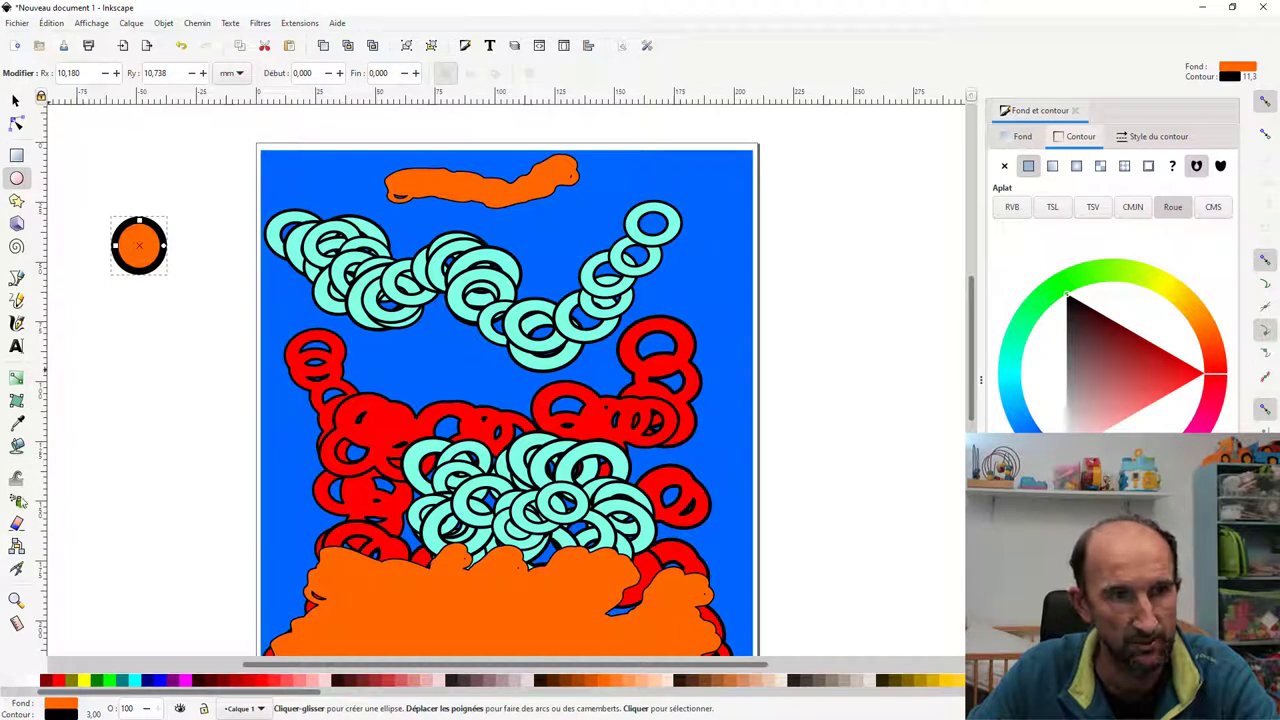
{"action": "left_click", "coordinate": [16, 500]}
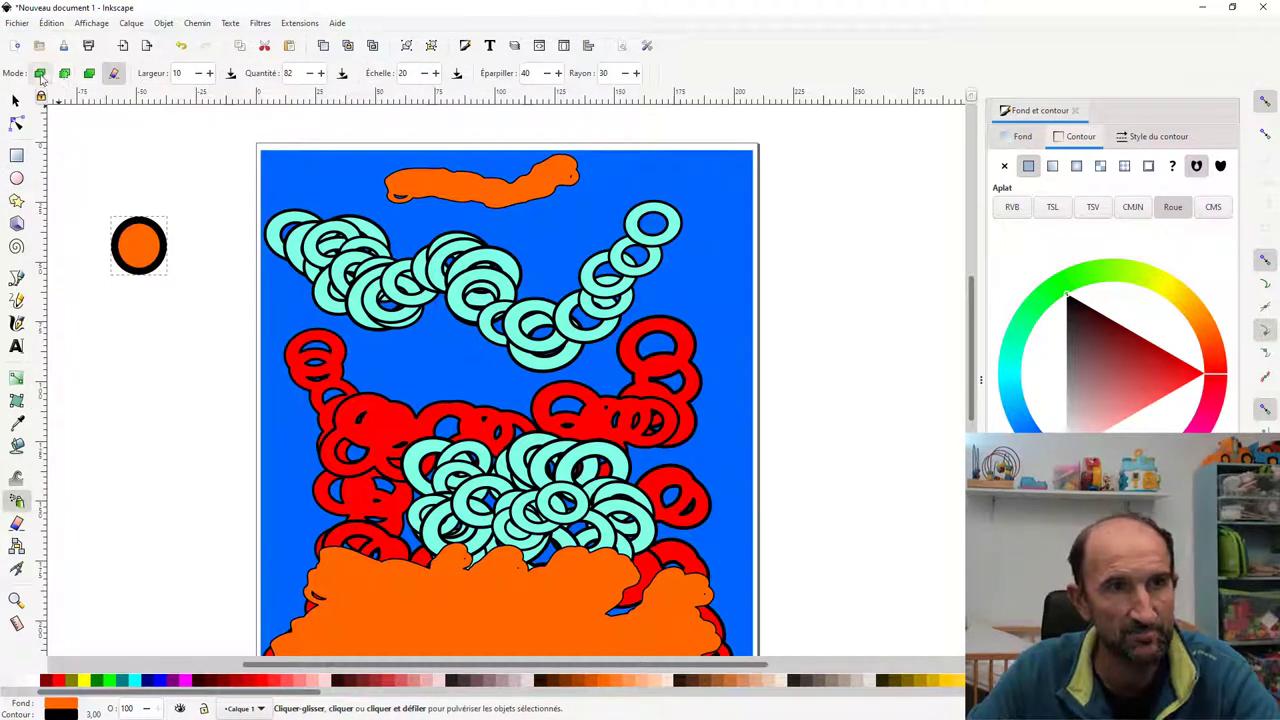
{"action": "left_click", "coordinate": [40, 73]}
{"action": "left_click_drag", "start_coordinate": [125, 345], "coordinate": [140, 530]}
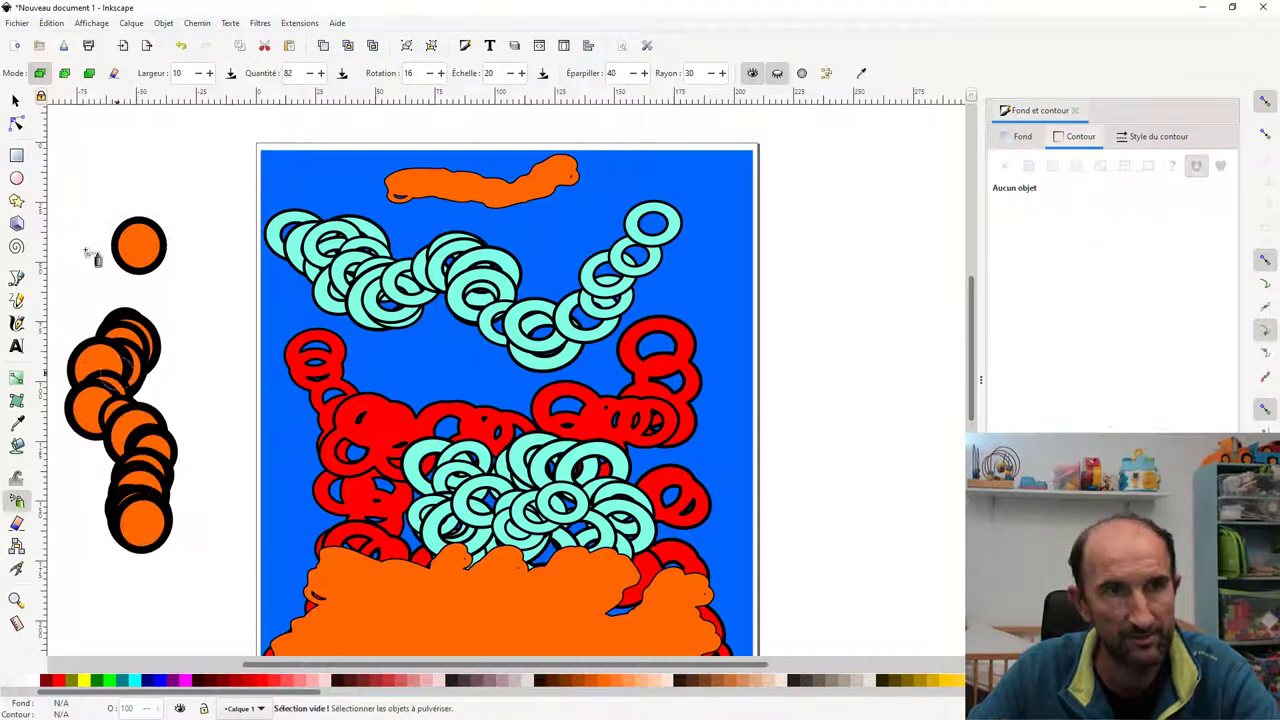
Step: Erase the sprayed copies, then spray the circle as one merged orange blob below it
{"action": "left_click", "coordinate": [113, 73]}
{"action": "left_click_drag", "start_coordinate": [170, 318], "coordinate": [140, 520]}
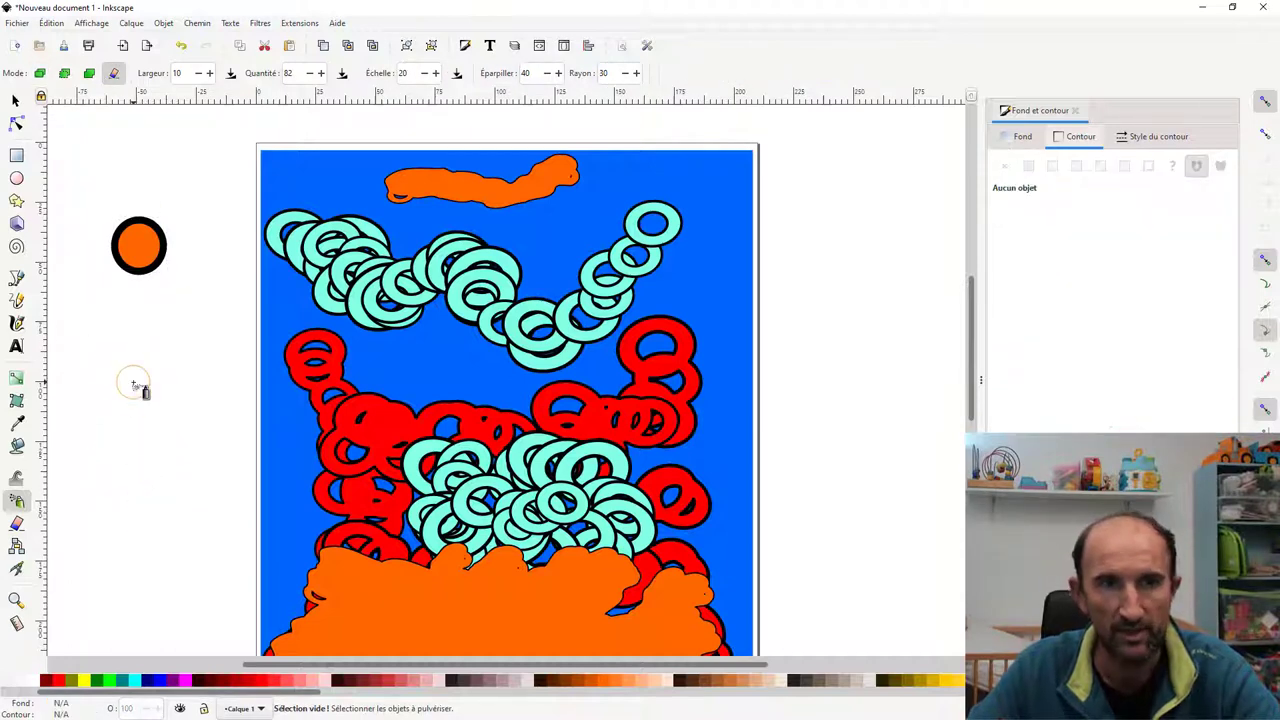
{"action": "left_click", "coordinate": [89, 73]}
{"action": "mouse_move", "coordinate": [114, 365]}
{"action": "left_mouse_down"}
{"action": "mouse_move", "coordinate": [155, 445]}
{"action": "mouse_move", "coordinate": [128, 560]}
{"action": "left_mouse_up"}
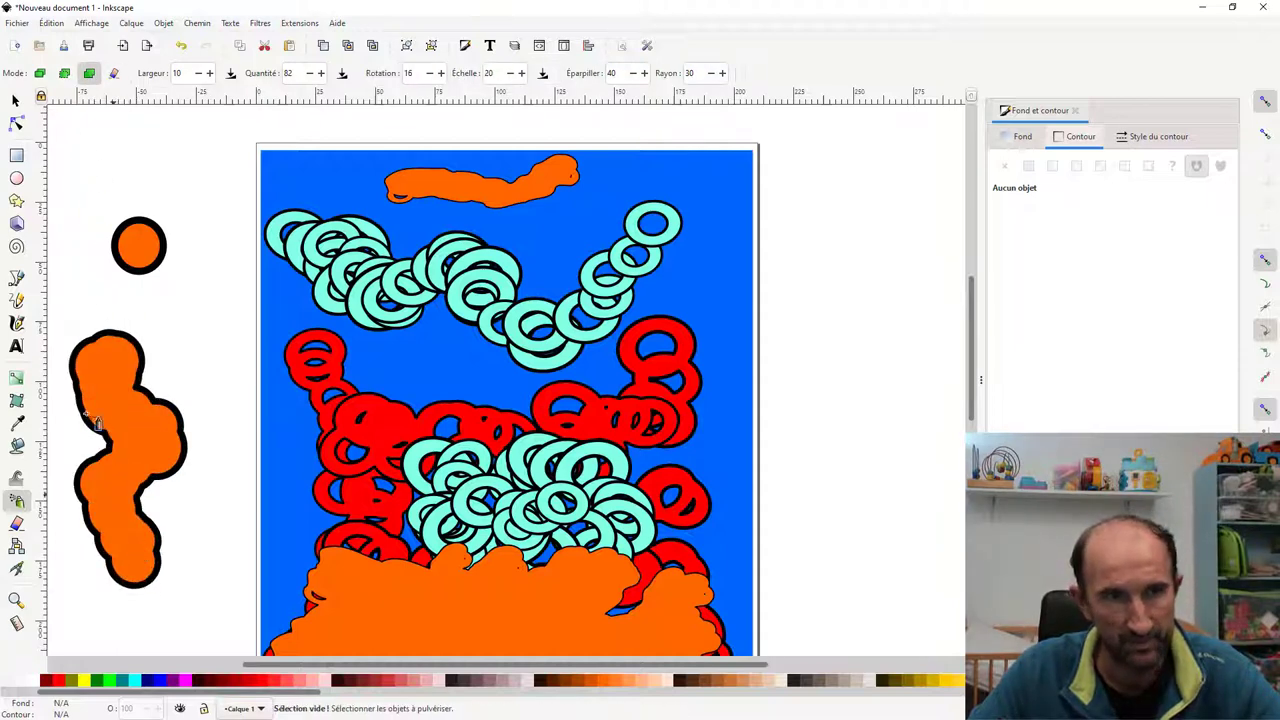
{"action": "left_click", "coordinate": [114, 73]}
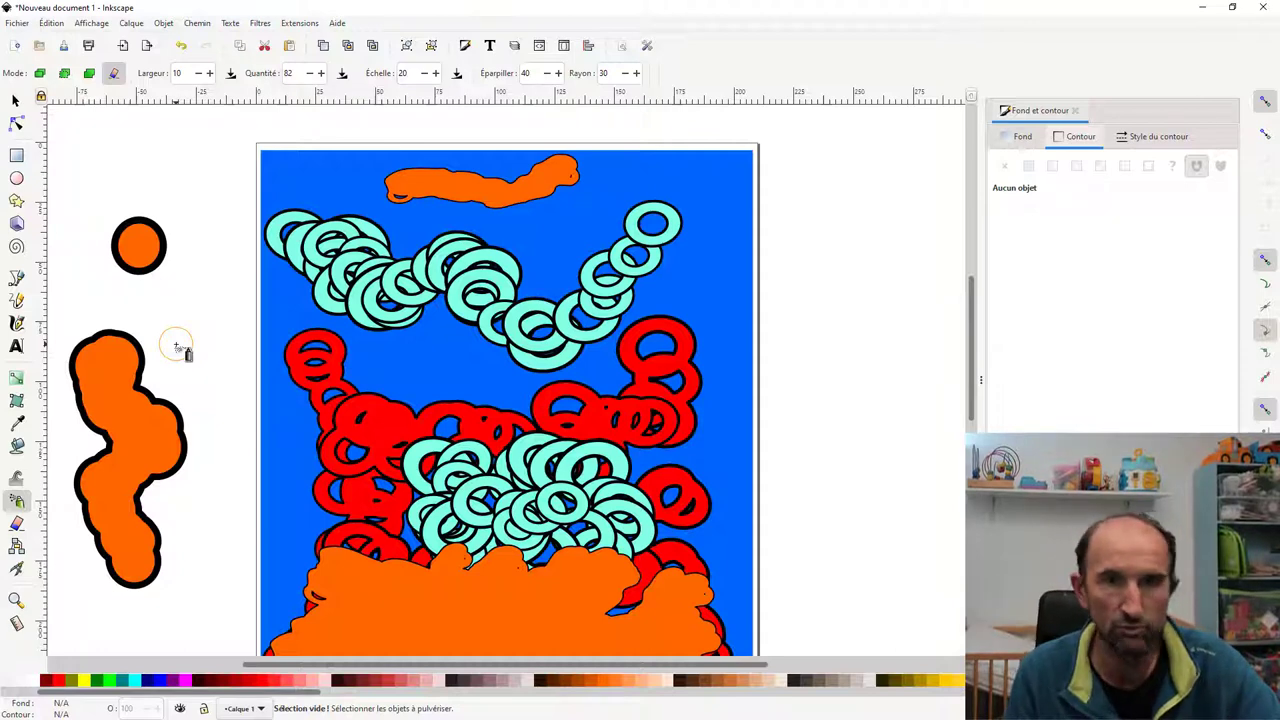
Step: Set the spray to copy mode, skip transparent areas, and prevent overlapping existing objects
{"action": "scroll", "coordinate": [279, 311], "scroll_direction": "up", "scroll_amount": 5}
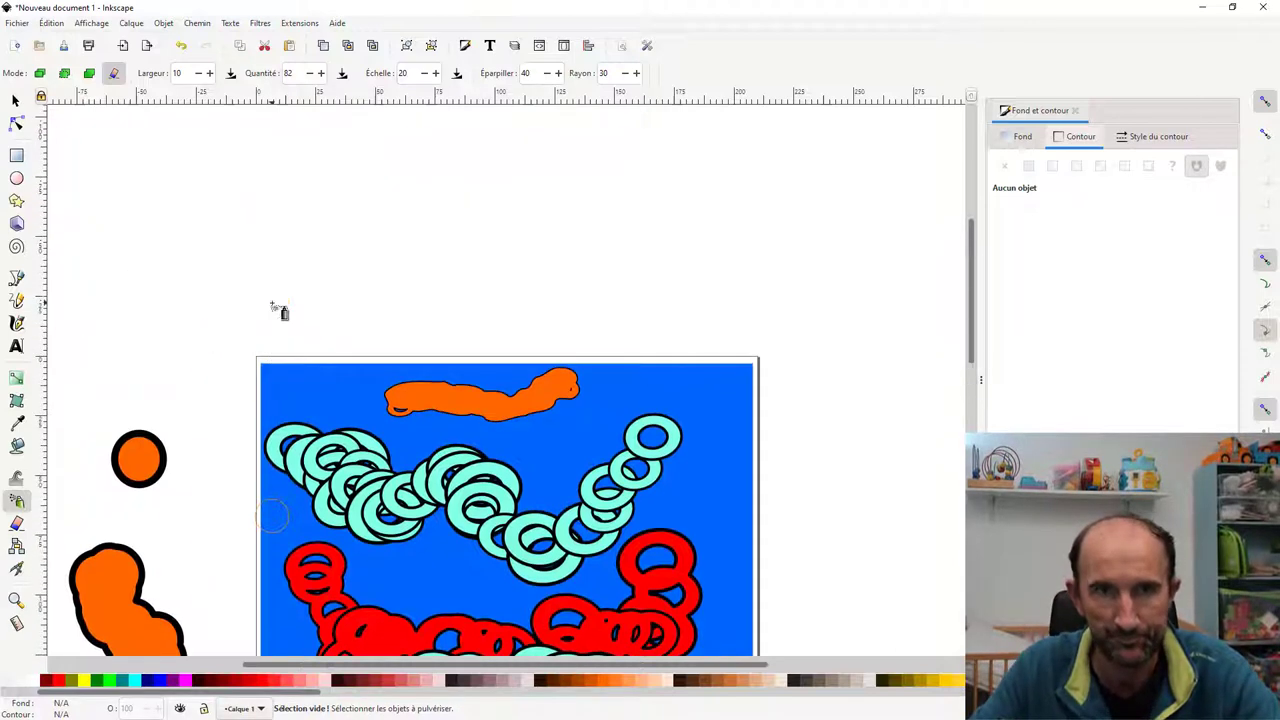
{"action": "scroll", "coordinate": [279, 311], "scroll_direction": "down", "scroll_amount": 1}
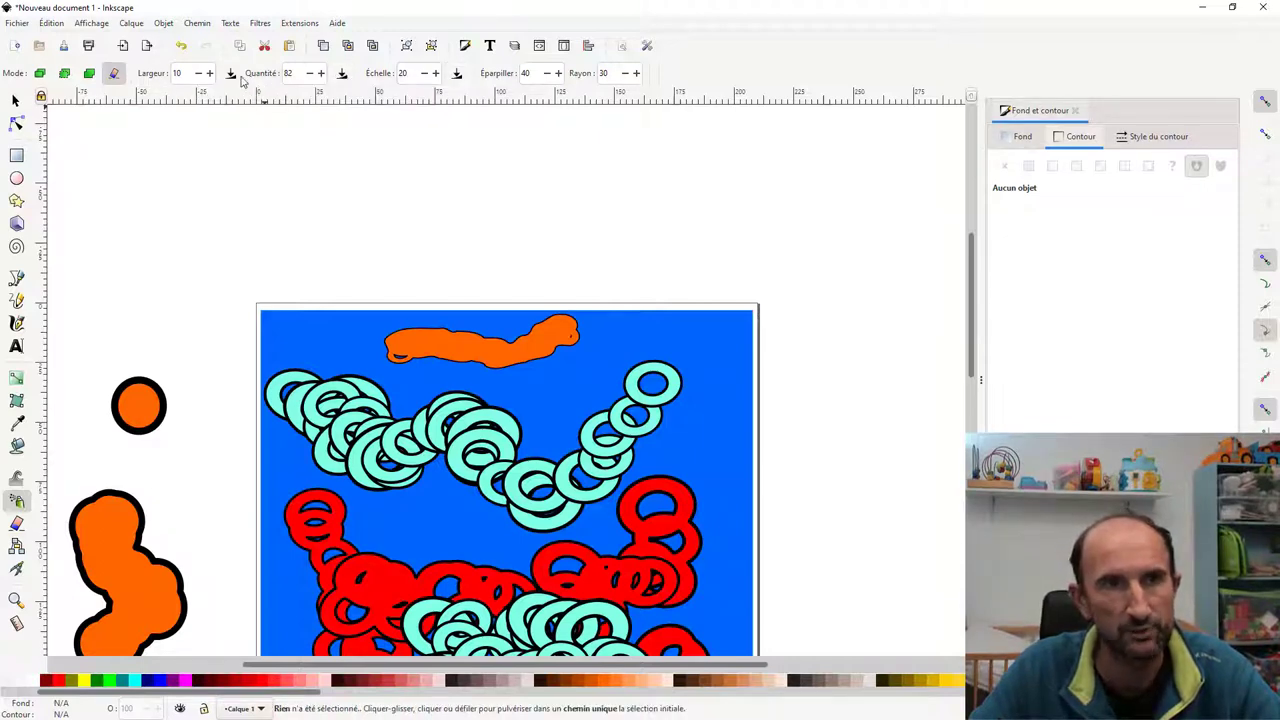
{"action": "left_click", "coordinate": [156, 114]}
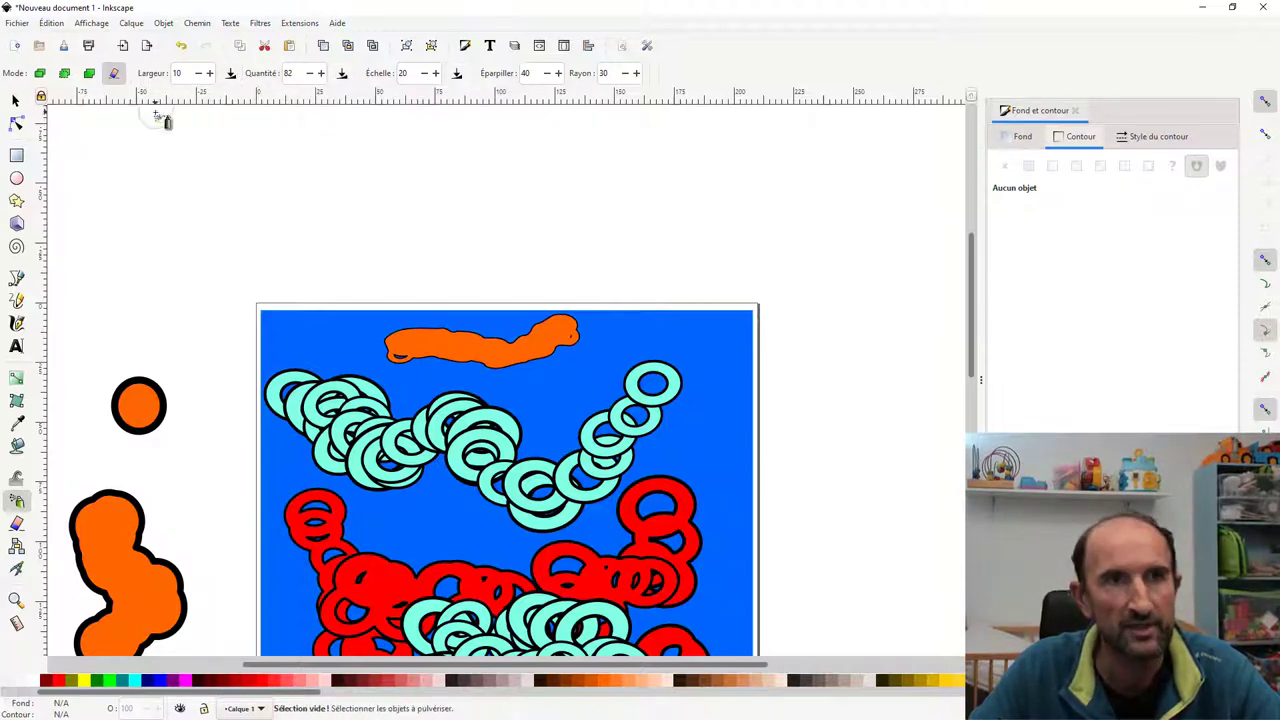
{"action": "left_click", "coordinate": [64, 74]}
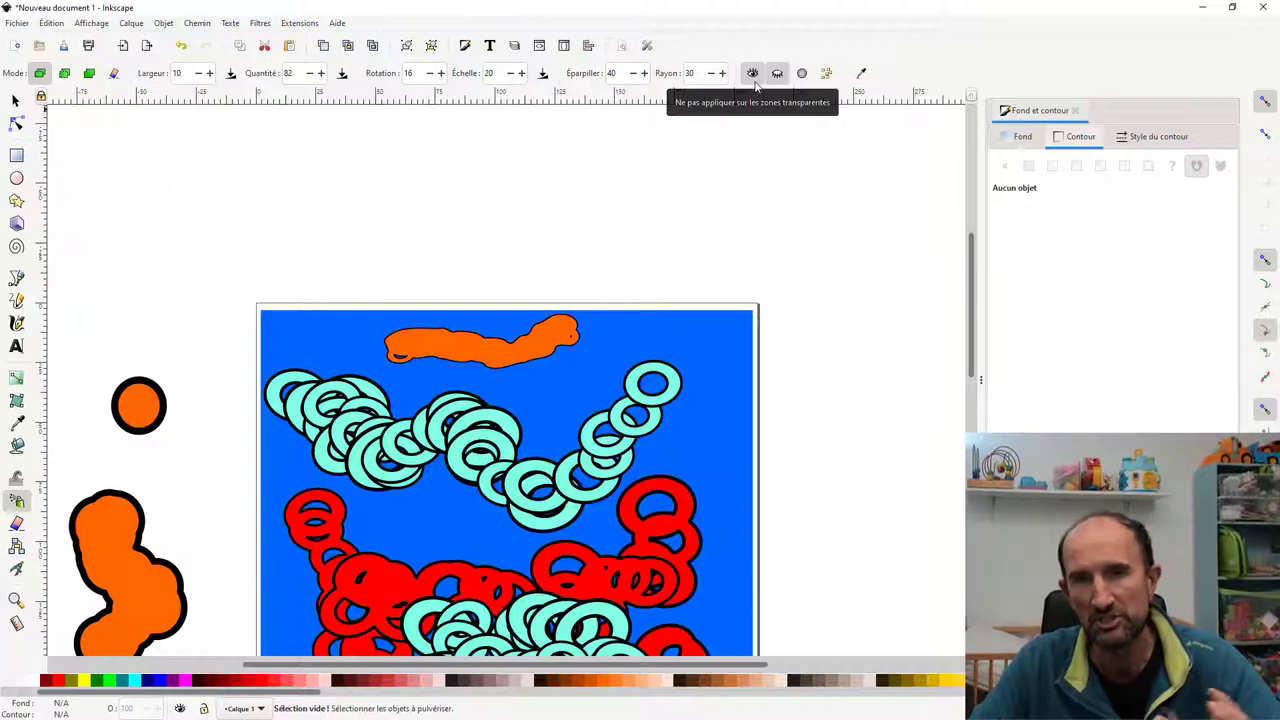
{"action": "left_click", "coordinate": [777, 75]}
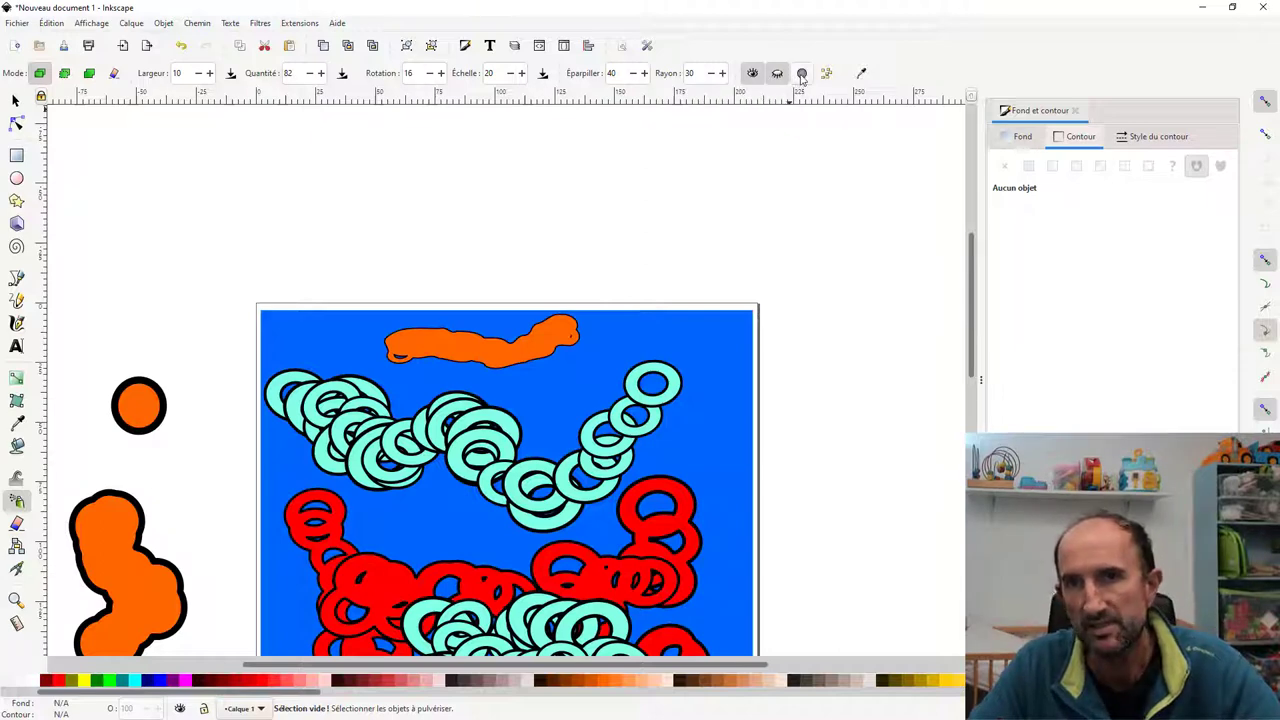
{"action": "left_click", "coordinate": [801, 74]}
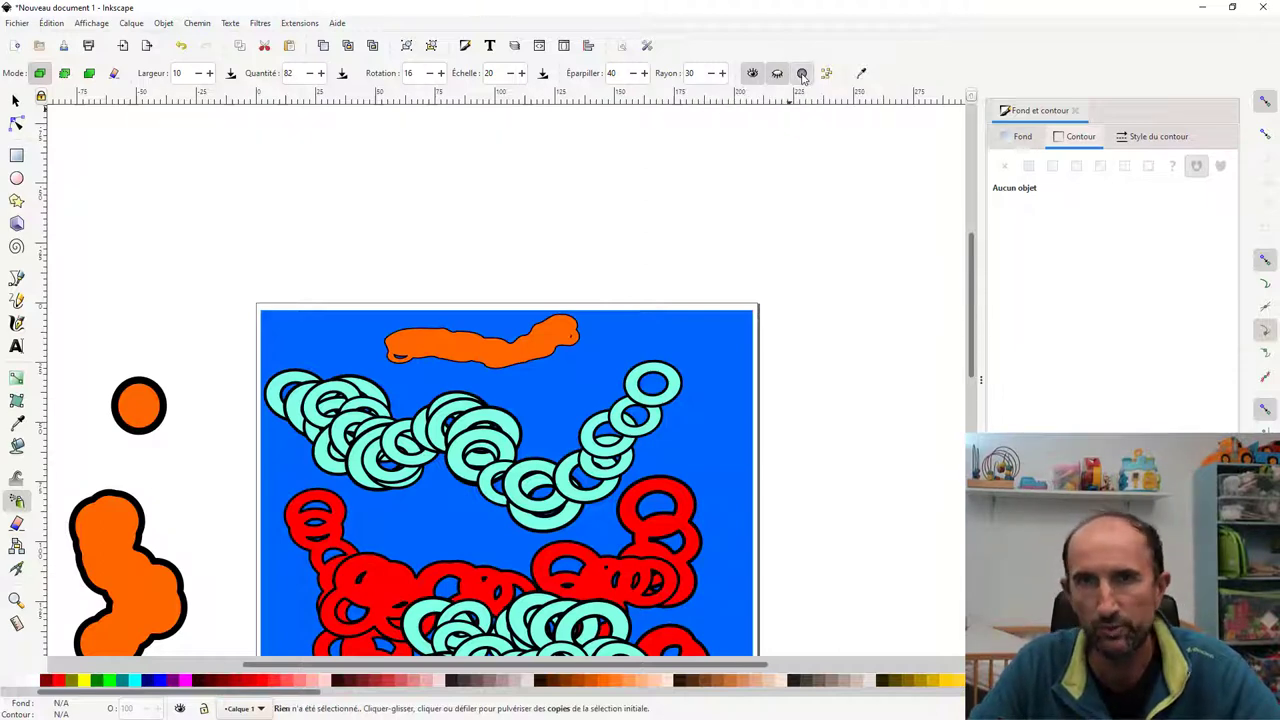
Step: Spray orange circles over the page's centre and upper-right rings, keeping overlap prevention on
{"action": "mouse_move", "coordinate": [590, 365]}
{"action": "left_mouse_down"}
{"action": "mouse_move", "coordinate": [668, 438]}
{"action": "mouse_move", "coordinate": [697, 563]}
{"action": "mouse_move", "coordinate": [645, 525]}
{"action": "left_mouse_up"}
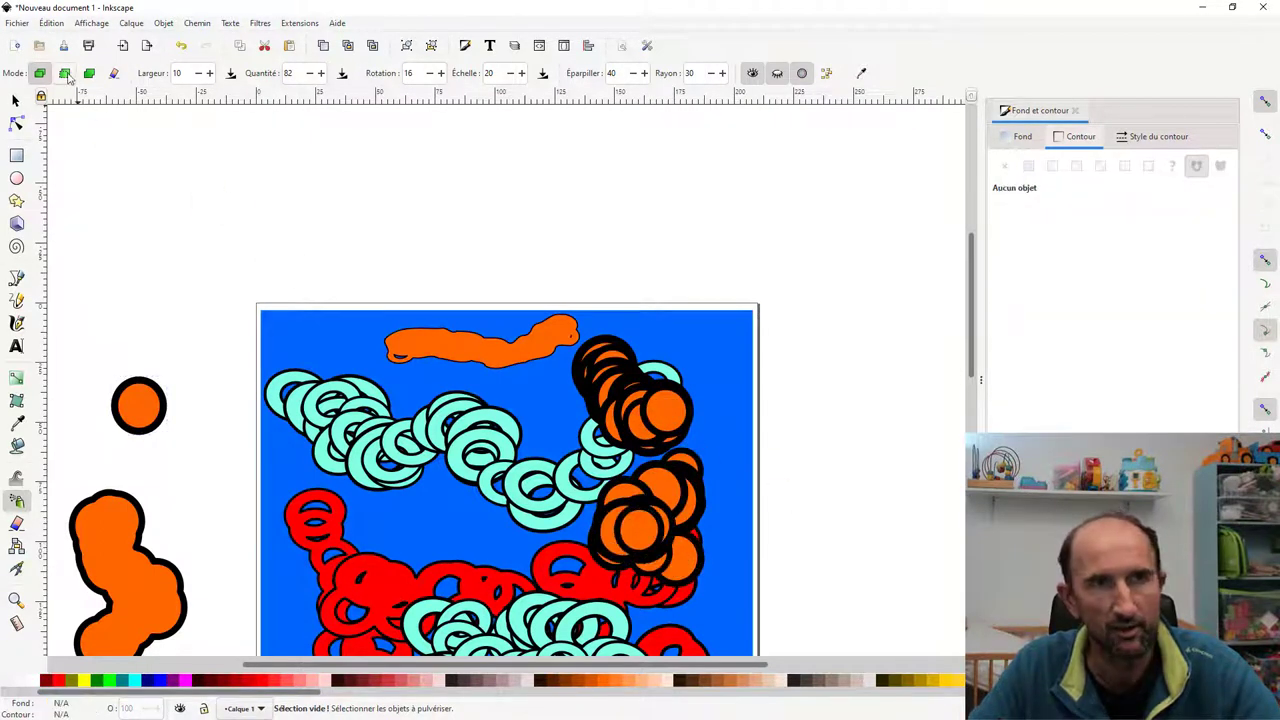
{"action": "left_click_drag", "start_coordinate": [473, 525], "coordinate": [480, 440]}
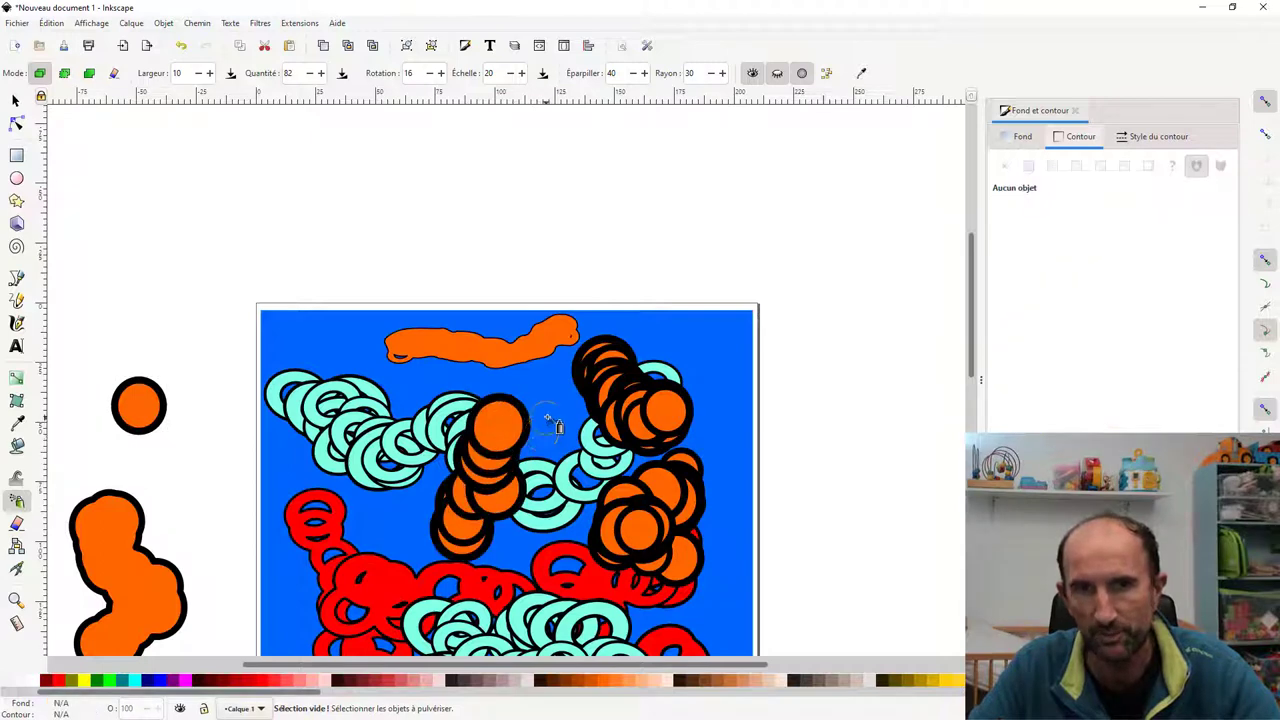
{"action": "left_click_drag", "start_coordinate": [557, 423], "coordinate": [520, 490]}
{"action": "left_click", "coordinate": [826, 73]}
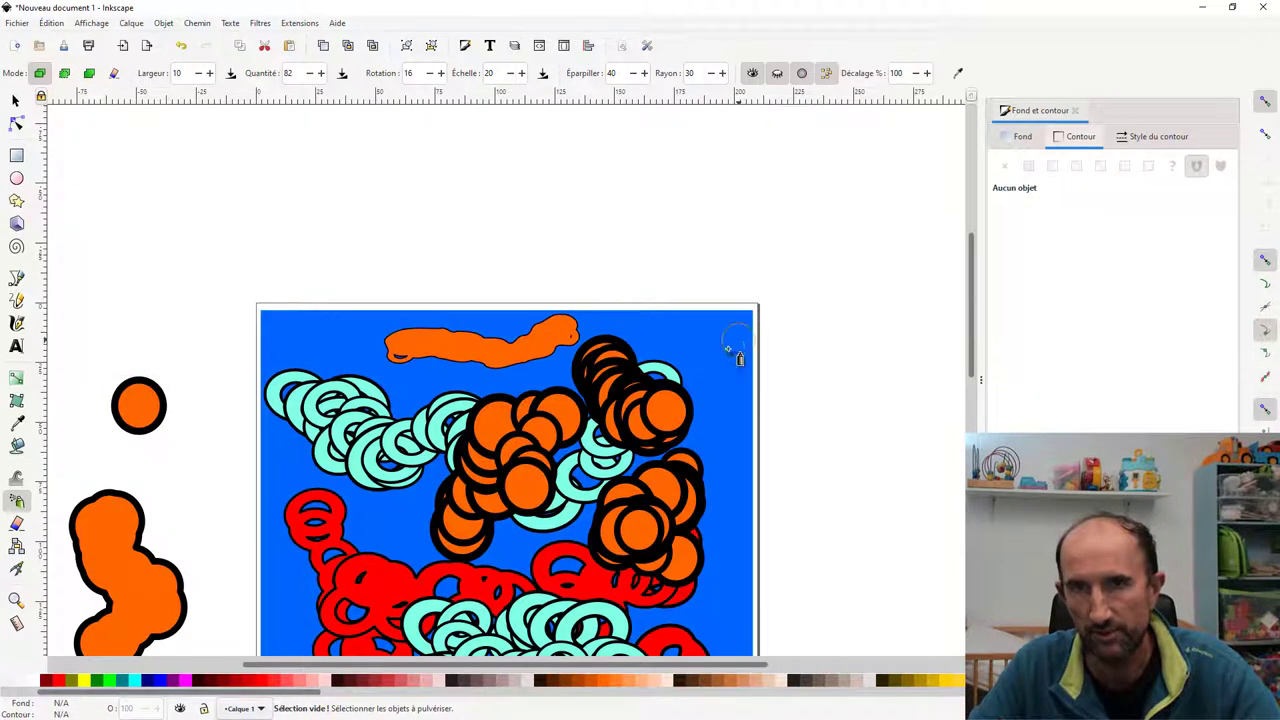
{"action": "left_click", "coordinate": [670, 407]}
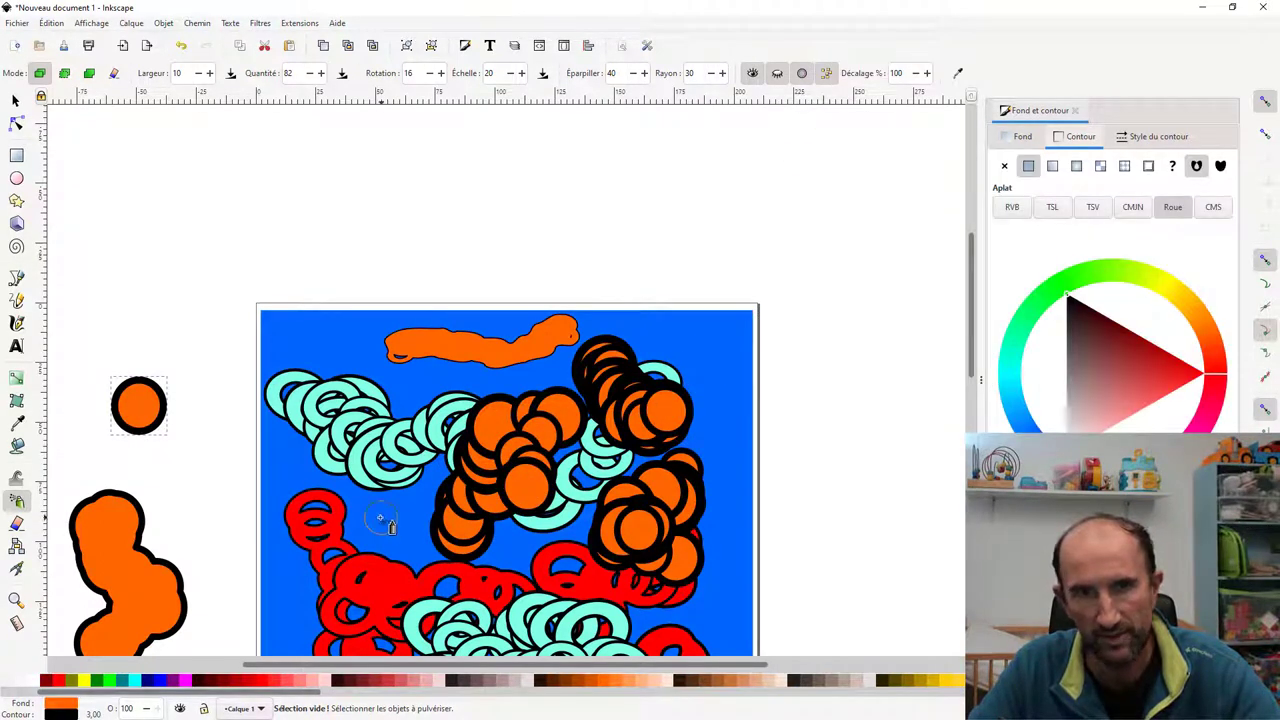
Step: Spray non-overlapping orange circles outside the page's left edge and in a row along the top
{"action": "mouse_move", "coordinate": [245, 455]}
{"action": "left_mouse_down"}
{"action": "mouse_move", "coordinate": [205, 400]}
{"action": "mouse_move", "coordinate": [230, 290]}
{"action": "mouse_move", "coordinate": [294, 251]}
{"action": "left_mouse_up"}
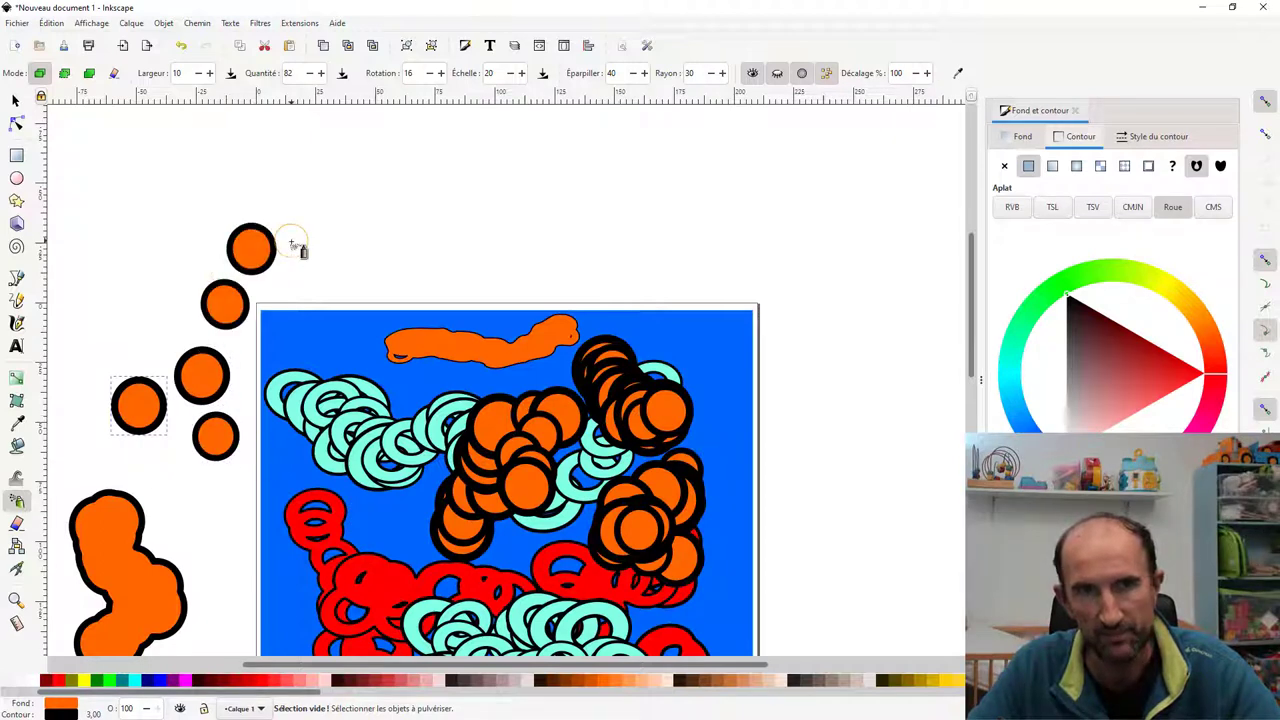
{"action": "key", "text": "Escape"}
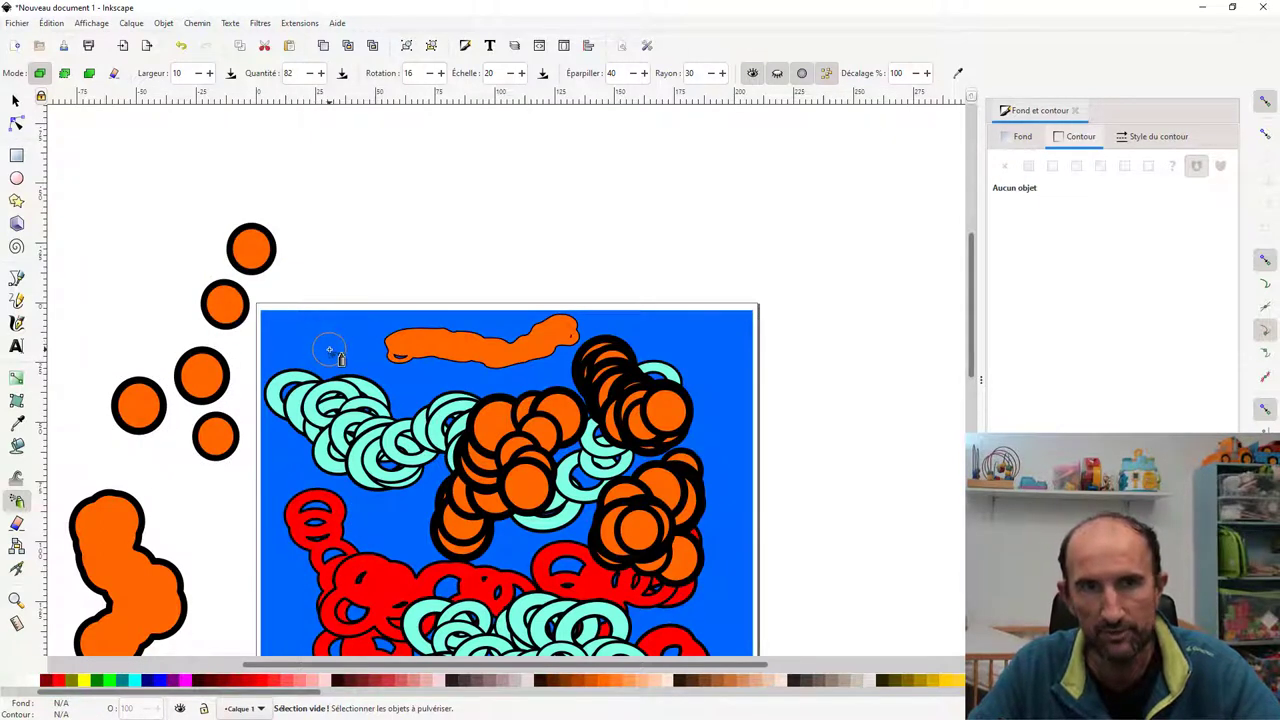
{"action": "mouse_move", "coordinate": [349, 277]}
{"action": "left_mouse_down"}
{"action": "mouse_move", "coordinate": [778, 303]}
{"action": "mouse_move", "coordinate": [778, 440]}
{"action": "left_mouse_up"}
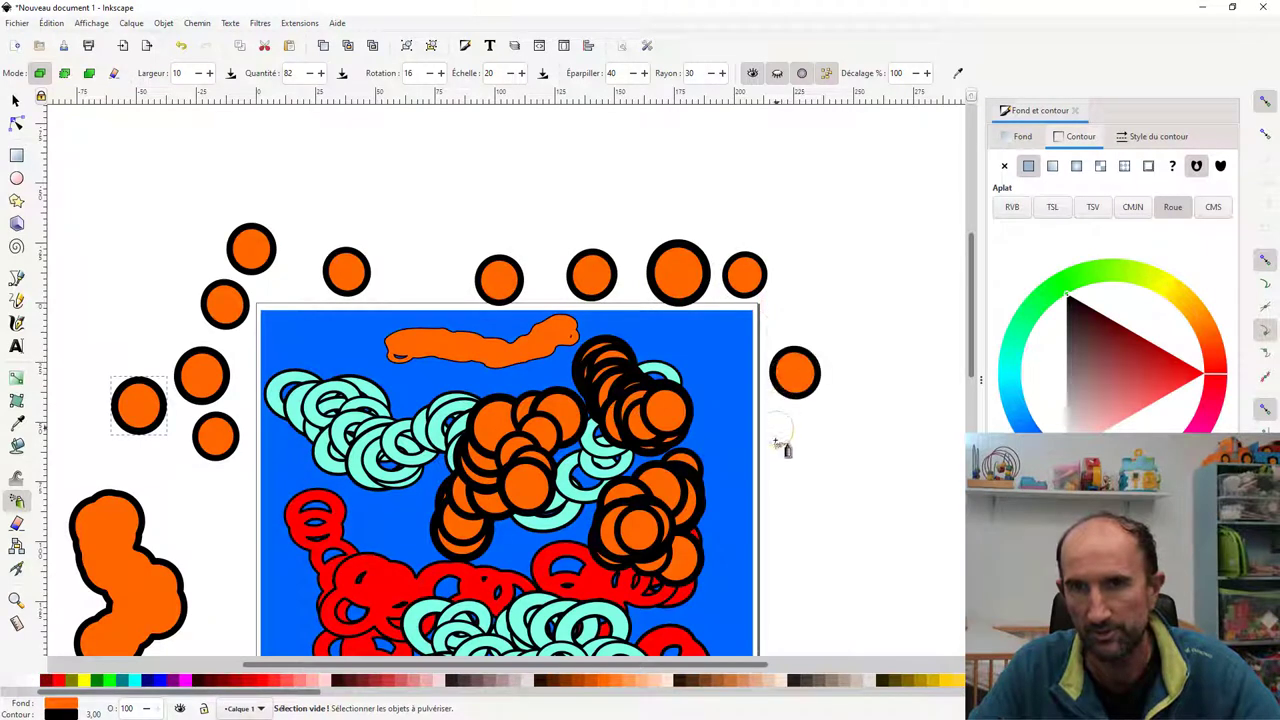
{"action": "key", "text": "Escape"}
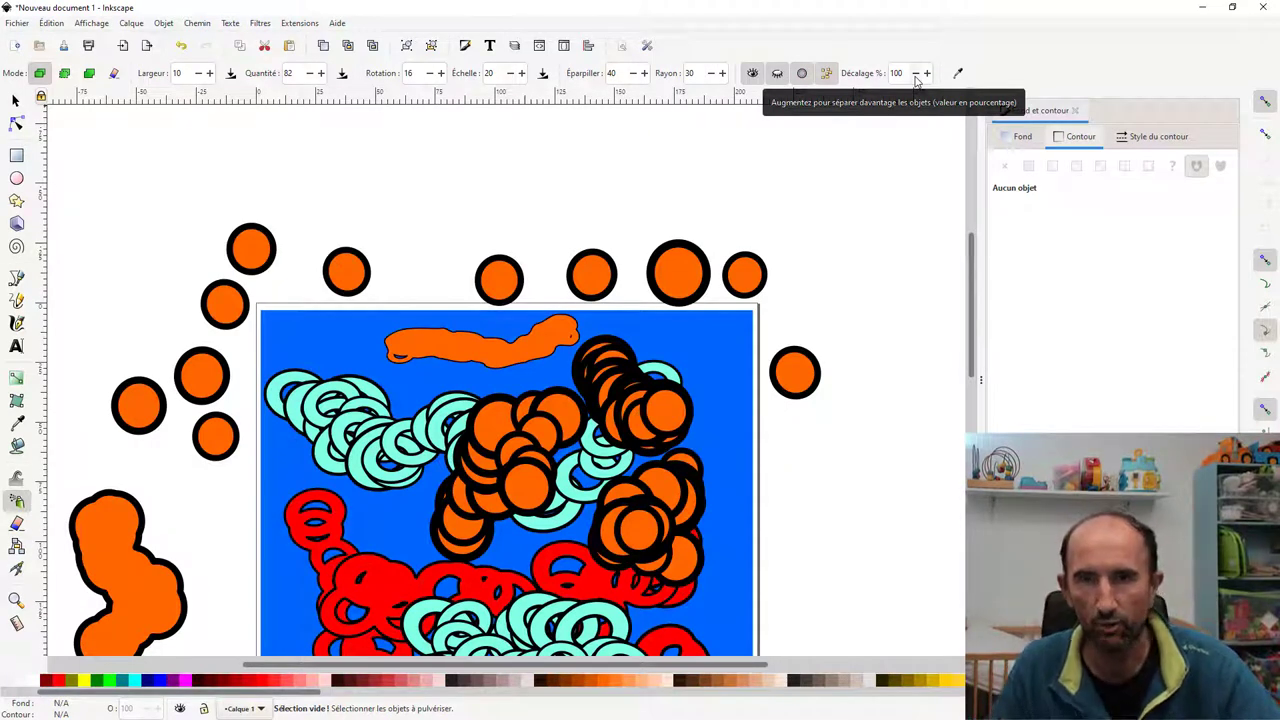
Step: Lower Décalage % to 77 and spray an arc of orange circles above the page
{"action": "left_click", "coordinate": [916, 73]}
{"action": "left_click", "coordinate": [916, 73]}
{"action": "left_click", "coordinate": [916, 73]}
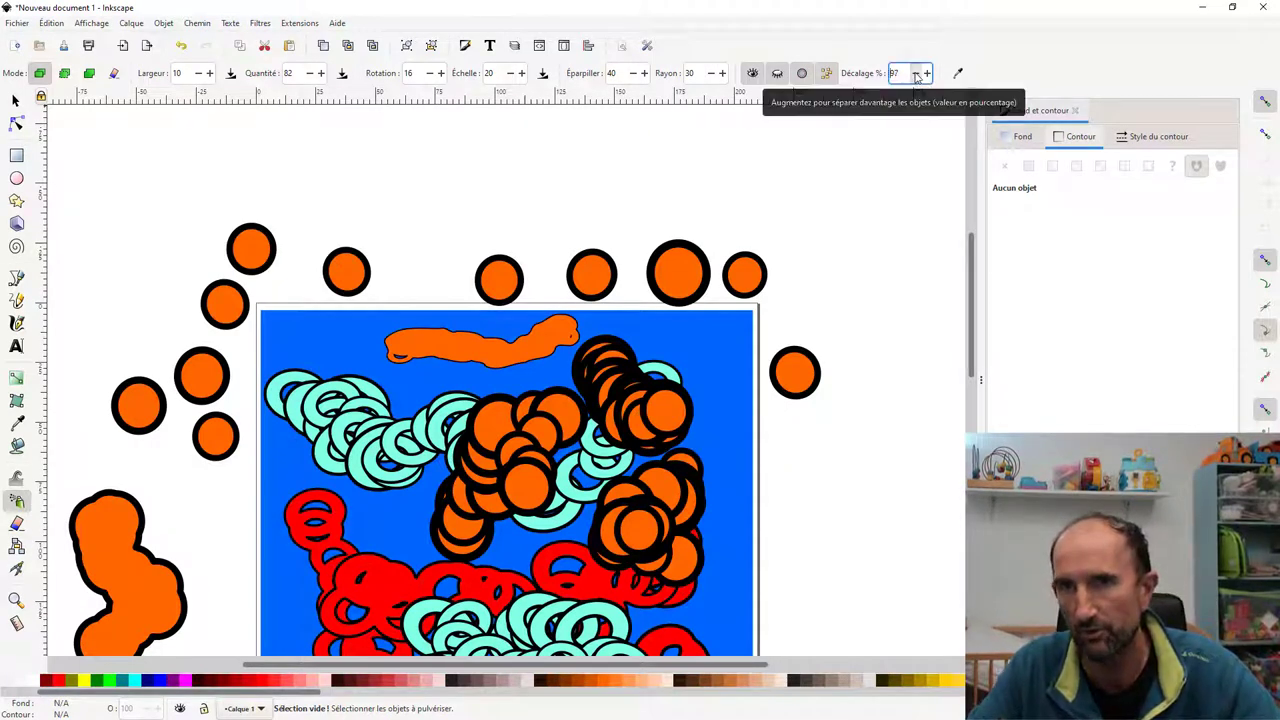
{"action": "left_click", "coordinate": [916, 73]}
{"action": "left_click", "coordinate": [916, 73]}
{"action": "left_click_drag", "start_coordinate": [436, 225], "coordinate": [790, 205]}
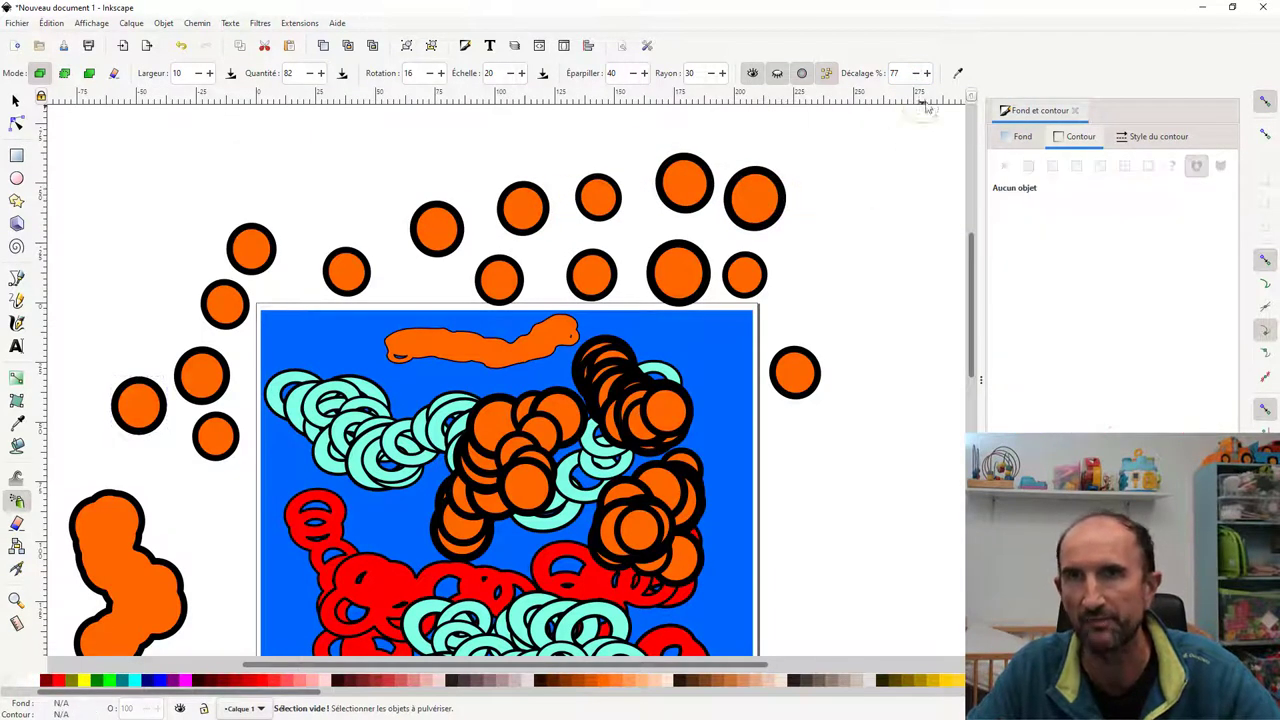
{"action": "left_click", "coordinate": [959, 74]}
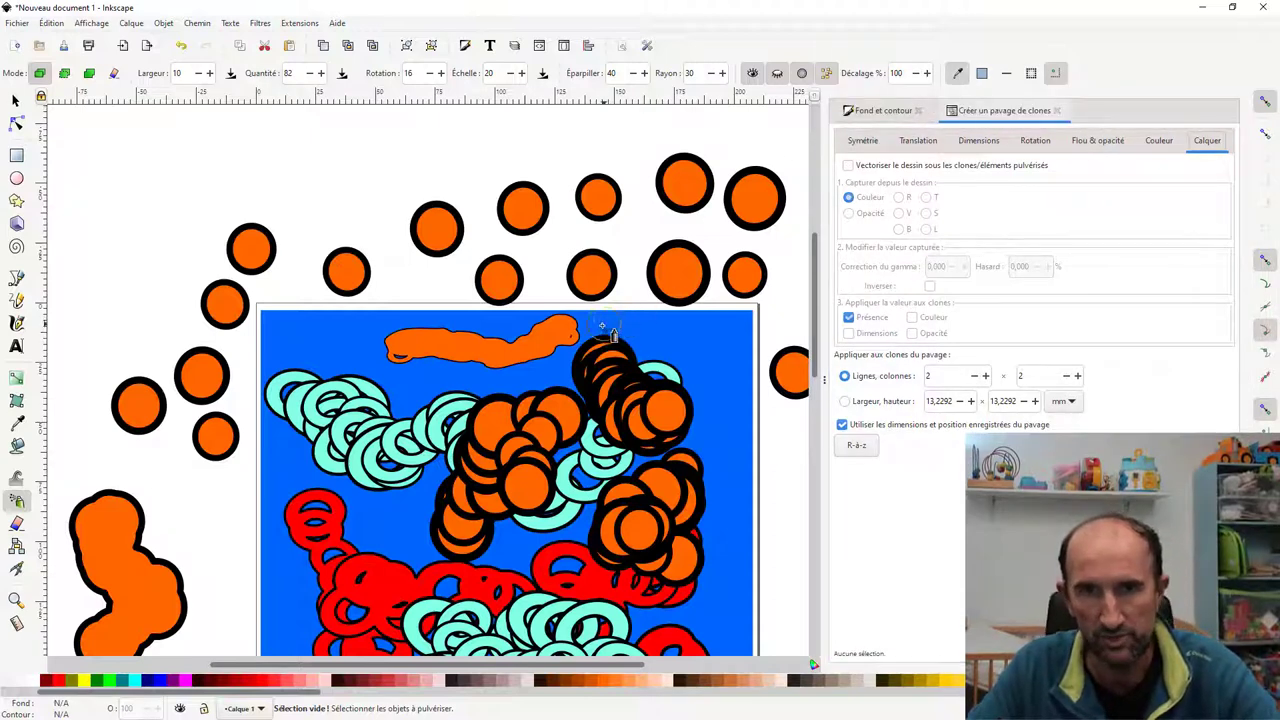
Step: Turn off overlap prevention and spray orange circles down the page's left side and along the bottom
{"action": "key", "text": "Tab"}
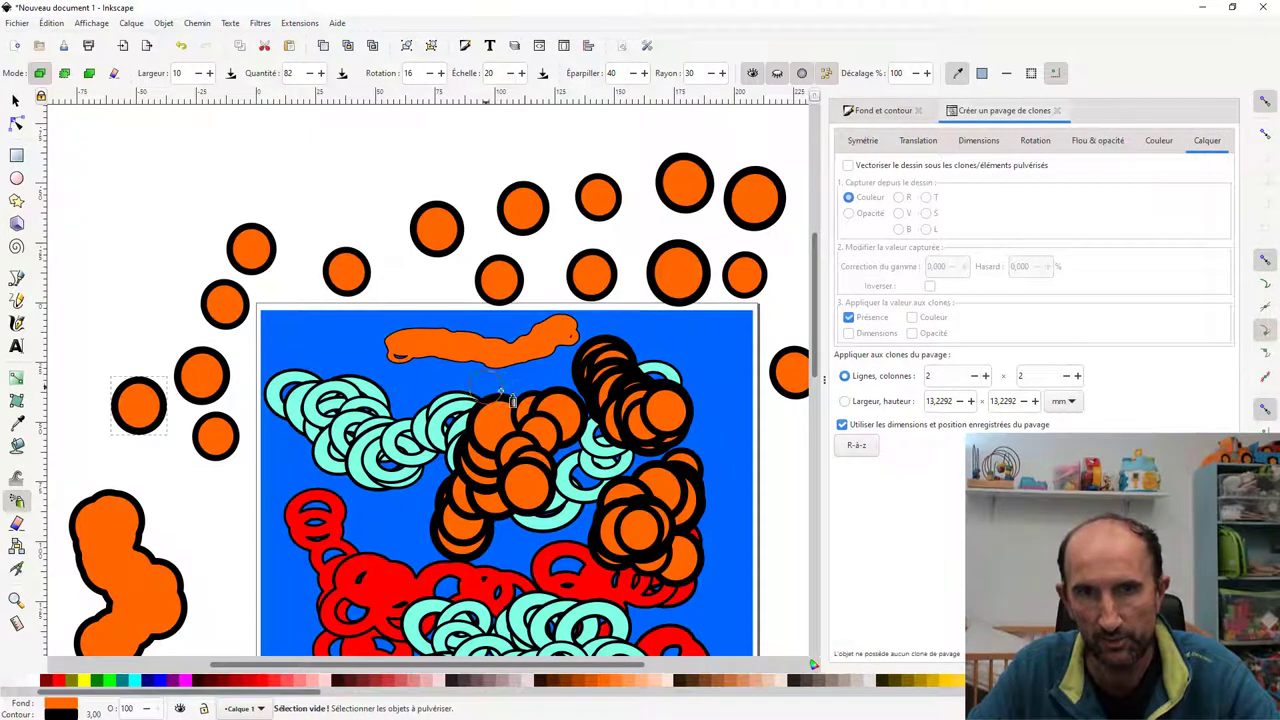
{"action": "key", "text": "Escape"}
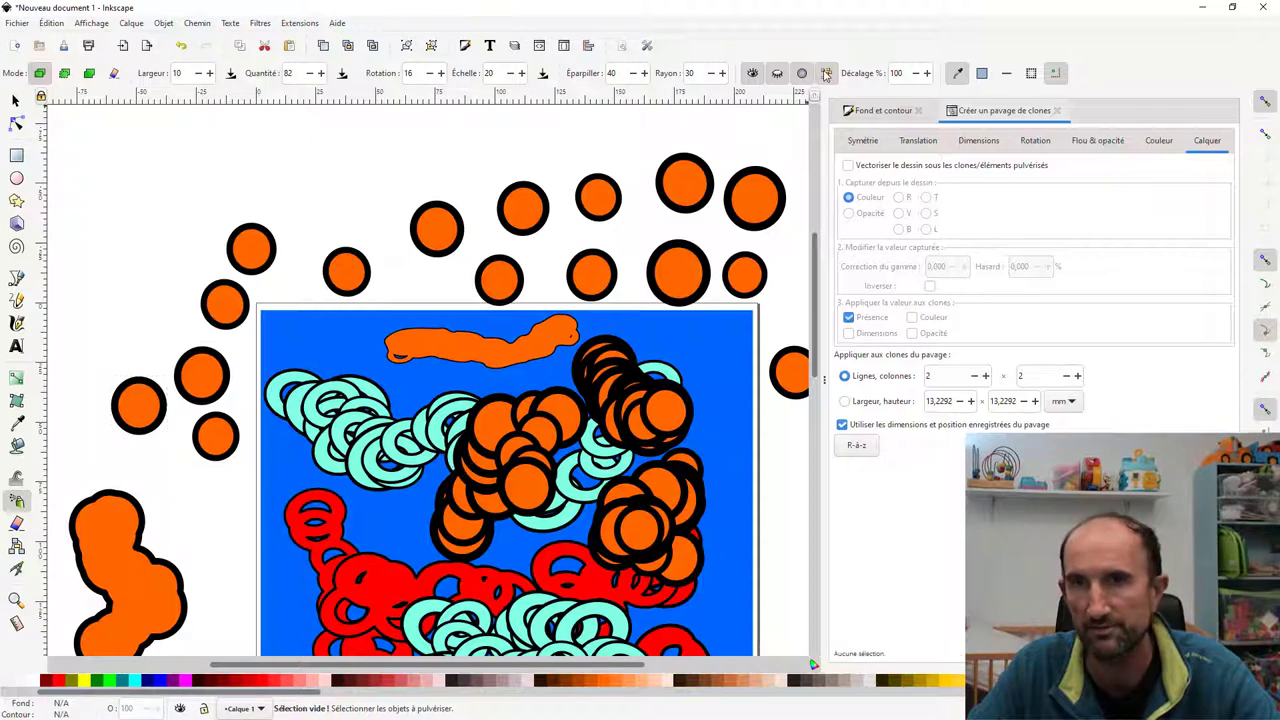
{"action": "left_click", "coordinate": [826, 75]}
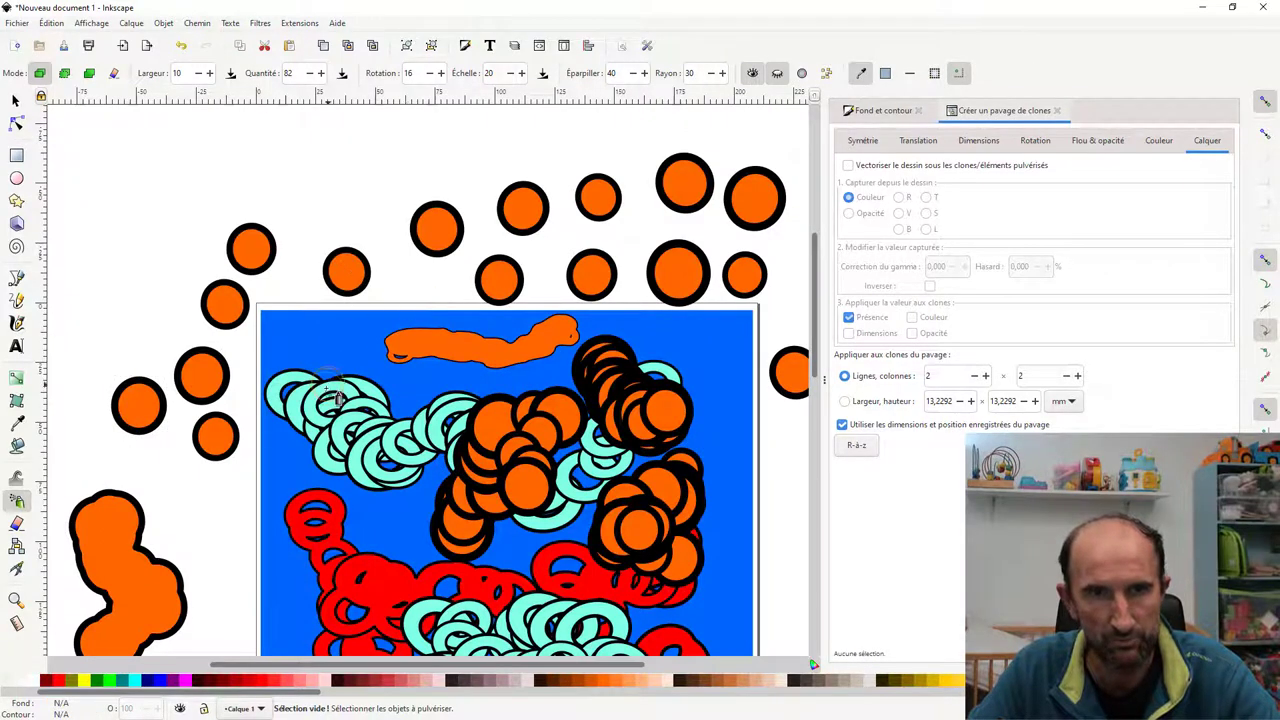
{"action": "key", "text": "Tab"}
{"action": "left_click_drag", "start_coordinate": [335, 395], "coordinate": [333, 556]}
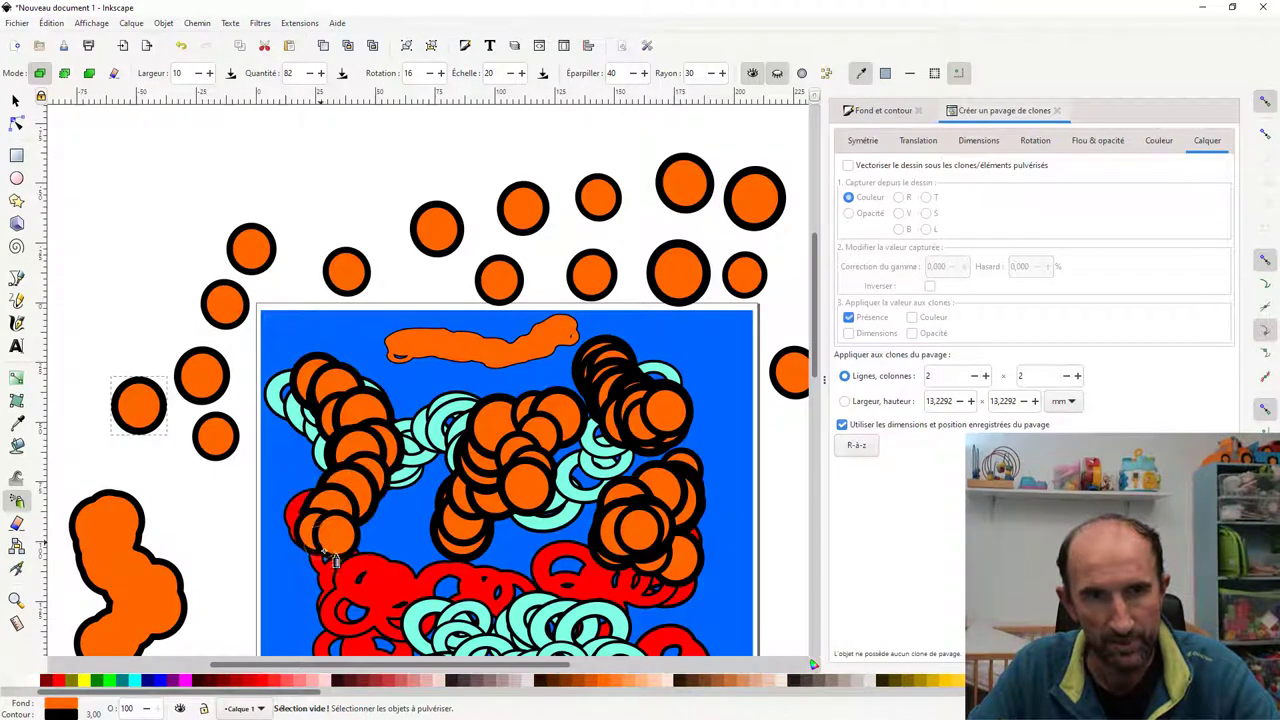
{"action": "left_click_drag", "start_coordinate": [333, 556], "coordinate": [510, 598]}
{"action": "key", "text": "Escape"}
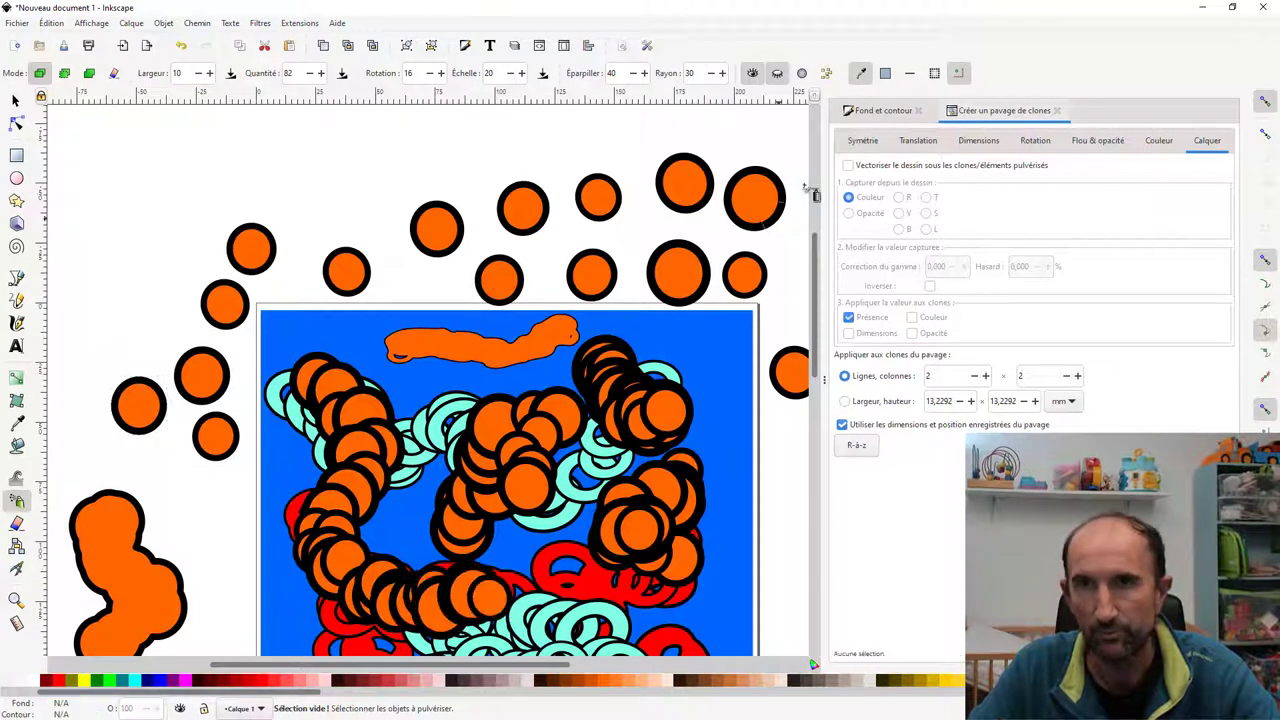
Step: Enable Pick color applied to fill and stroke, spraying colour-picked circles at the lower right
{"action": "left_click", "coordinate": [885, 73]}
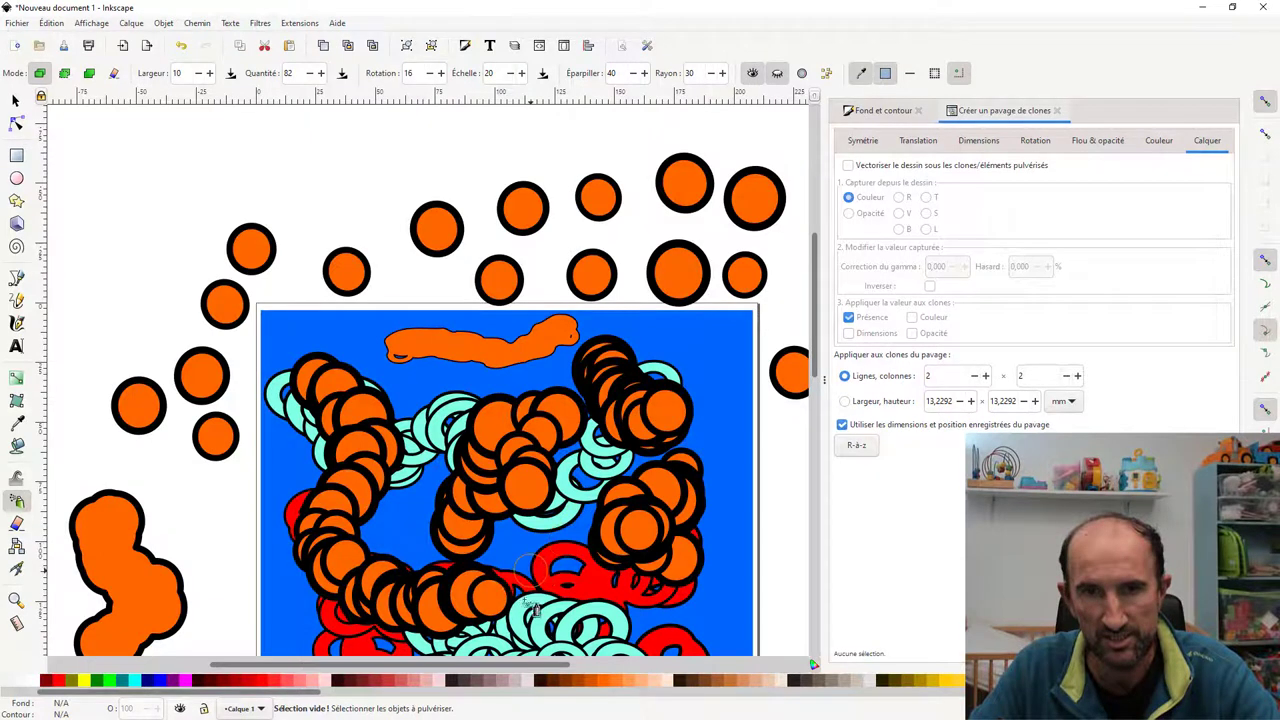
{"action": "left_click_drag", "start_coordinate": [590, 570], "coordinate": [608, 530]}
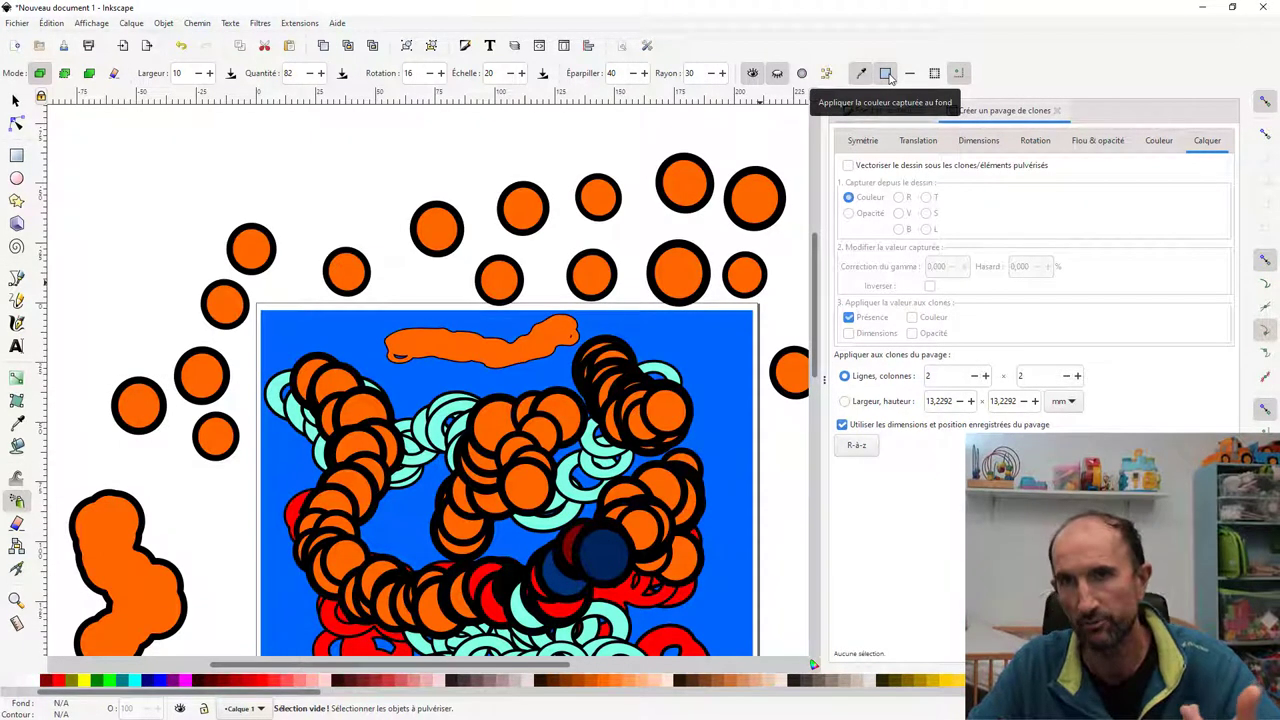
{"action": "left_click", "coordinate": [910, 76]}
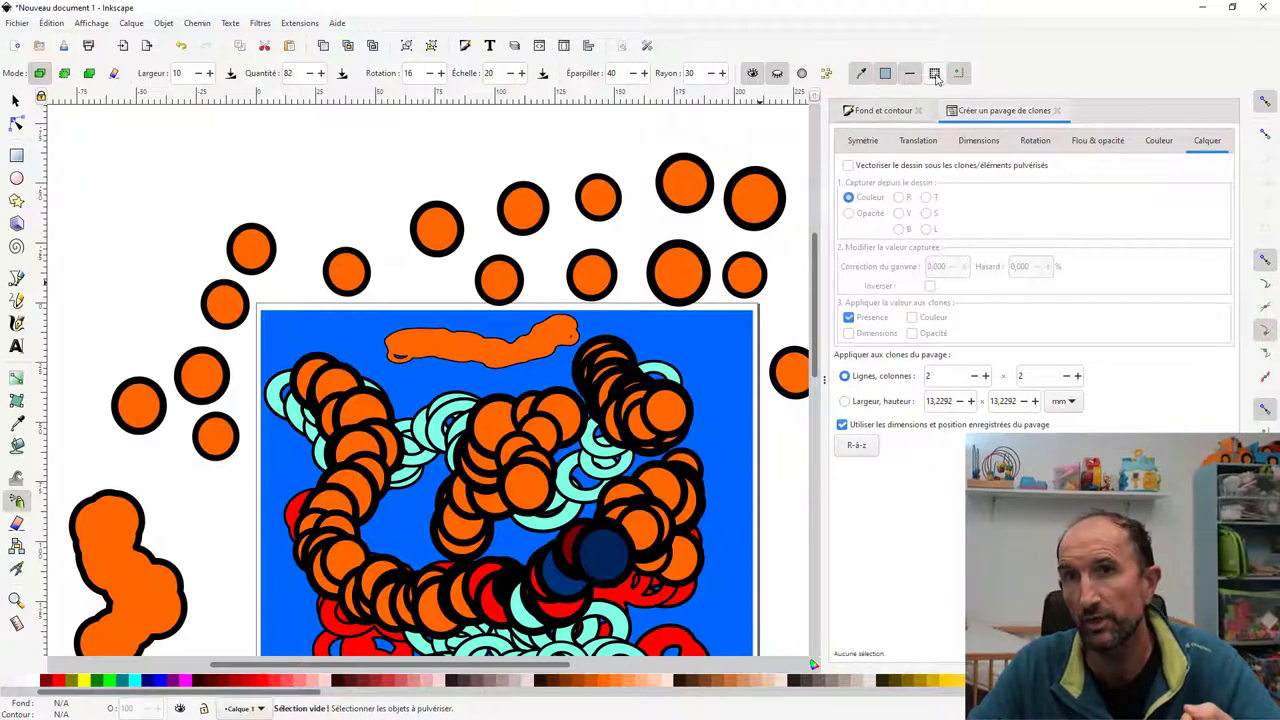
{"action": "left_click", "coordinate": [935, 74]}
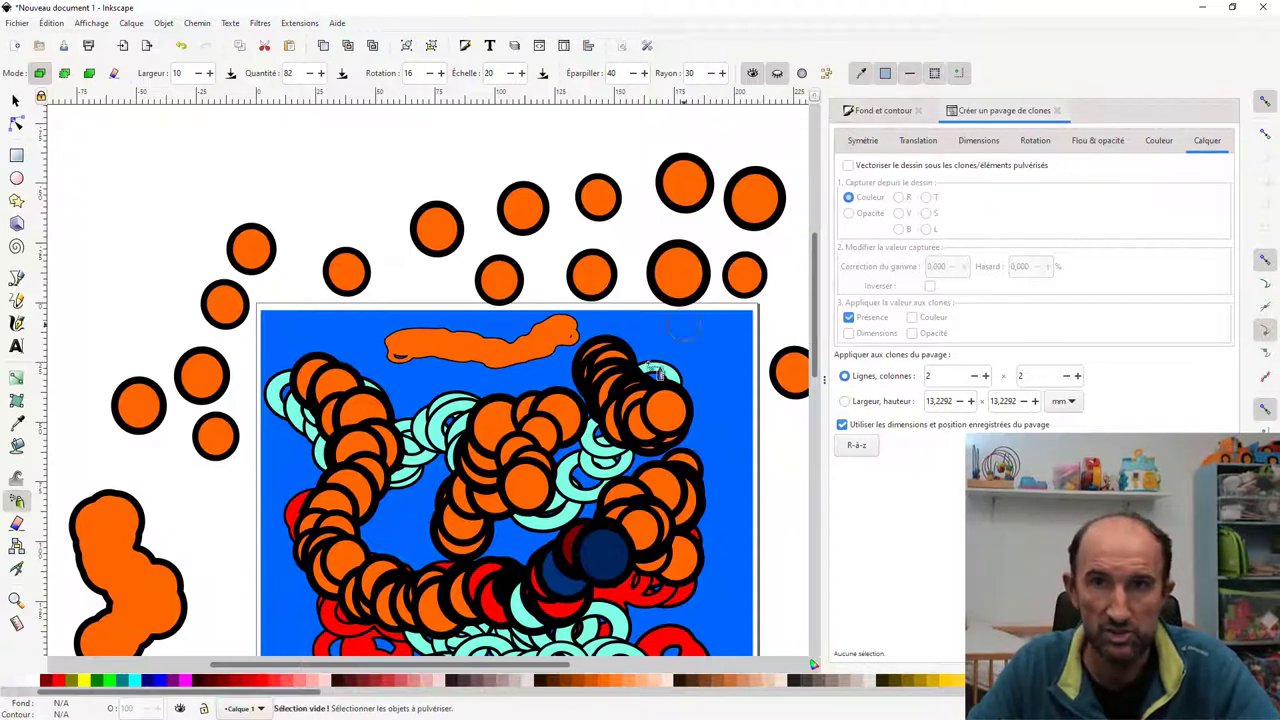
Step: Spray colour-picked circles across the page middle and near the top orange blob
{"action": "left_click_drag", "start_coordinate": [556, 566], "coordinate": [440, 514]}
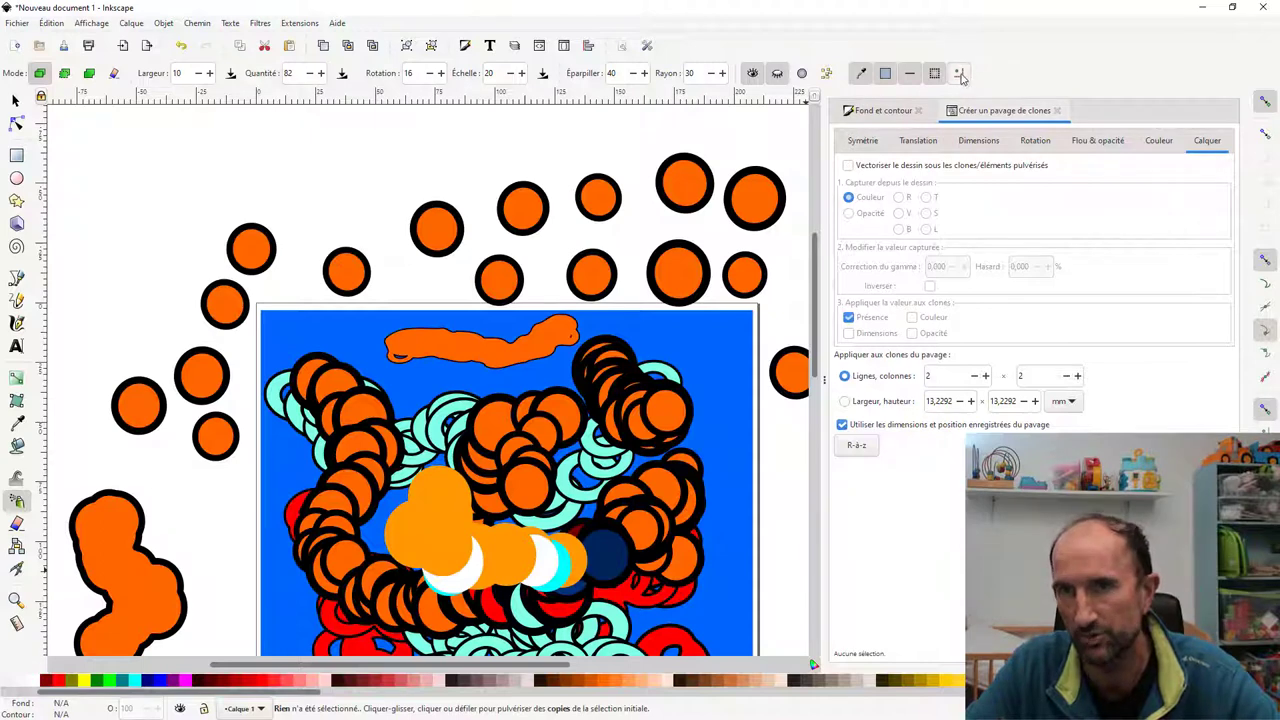
{"action": "left_click_drag", "start_coordinate": [440, 278], "coordinate": [538, 394]}
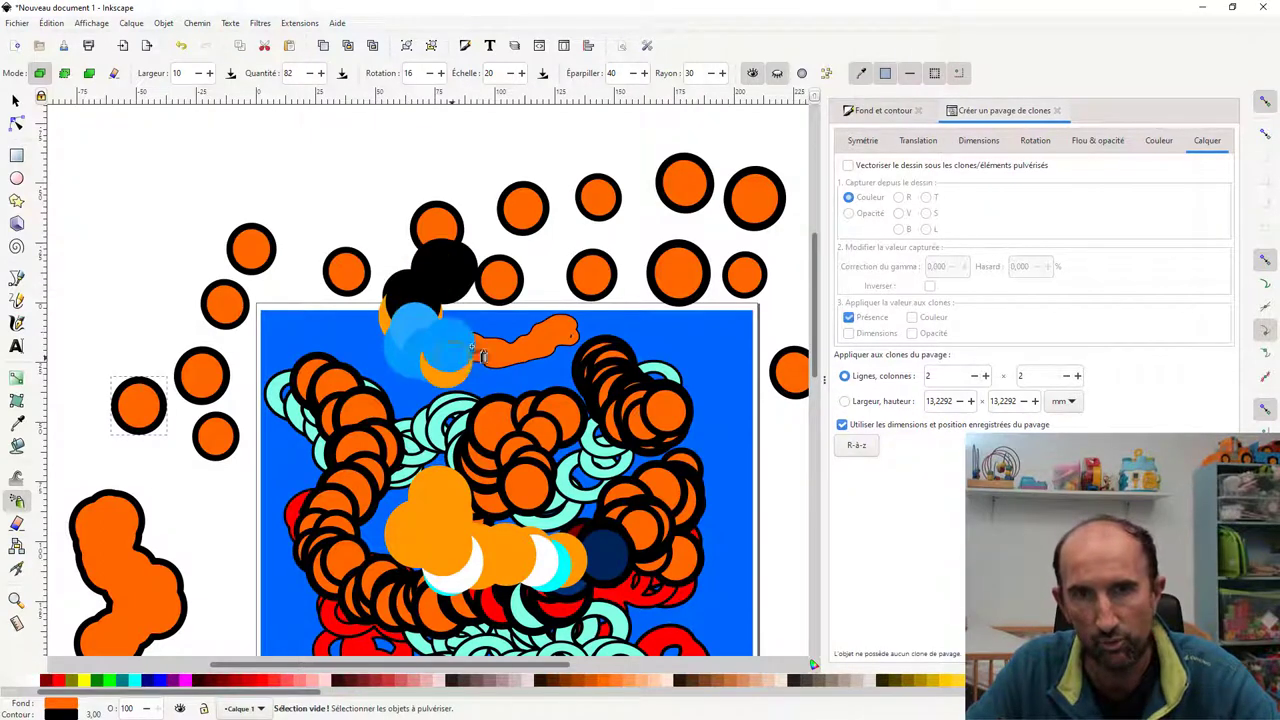